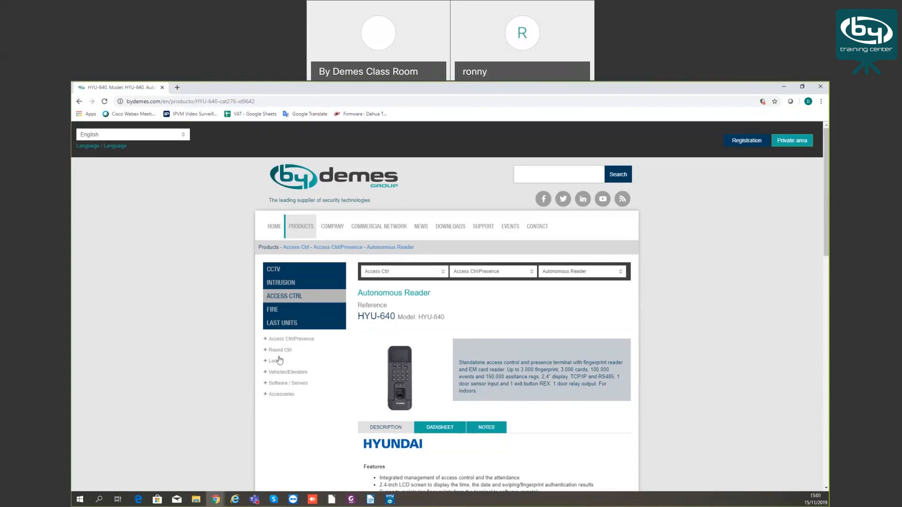
Scroll the HYU-640 page and enlarge its product photo to see the keypad and fingerprint sensor
{"action": "scroll", "coordinate": [281, 359], "scroll_direction": "down", "scroll_amount": 1}
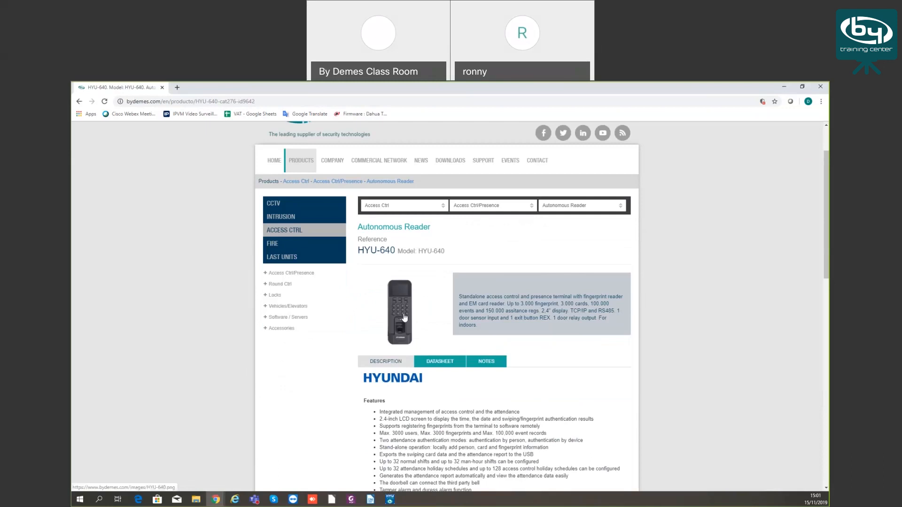
{"action": "scroll", "coordinate": [404, 319], "scroll_direction": "down", "scroll_amount": 6}
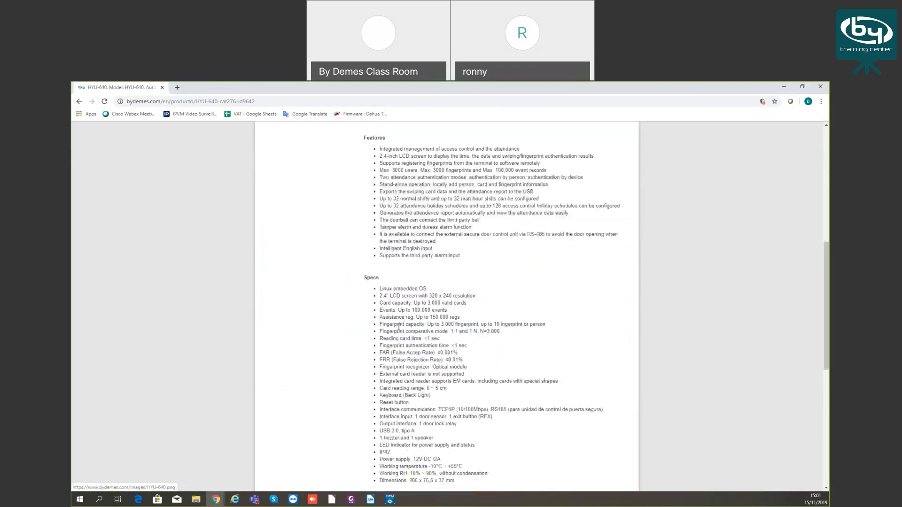
{"action": "scroll", "coordinate": [413, 418], "scroll_direction": "down", "scroll_amount": 1}
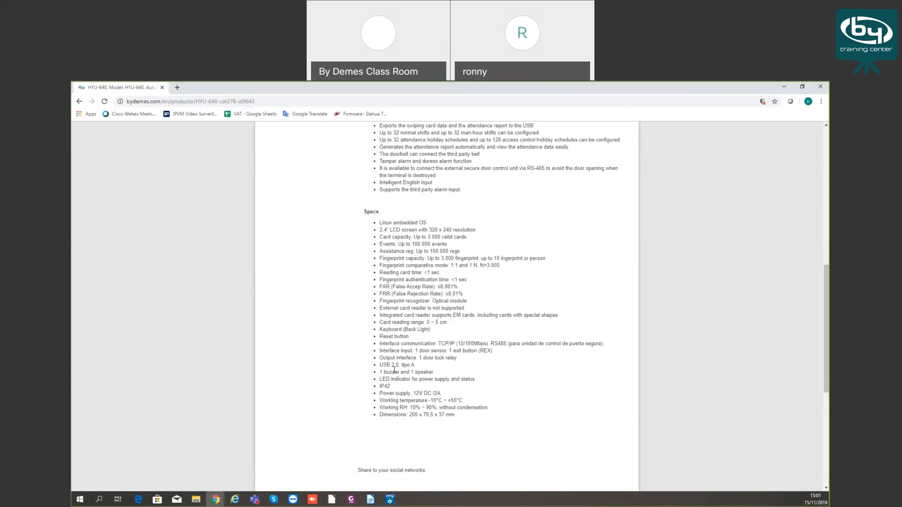
{"action": "scroll", "coordinate": [398, 369], "scroll_direction": "up", "scroll_amount": 6}
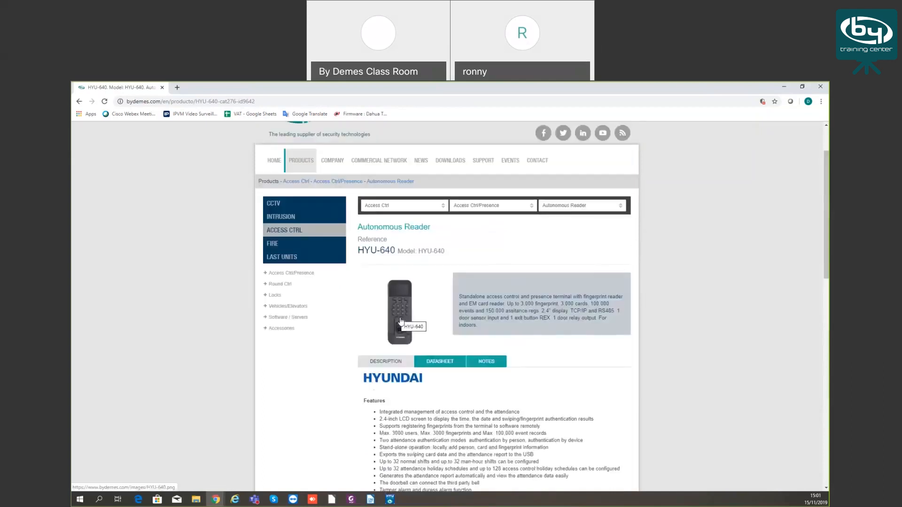
{"action": "left_click", "coordinate": [402, 294]}
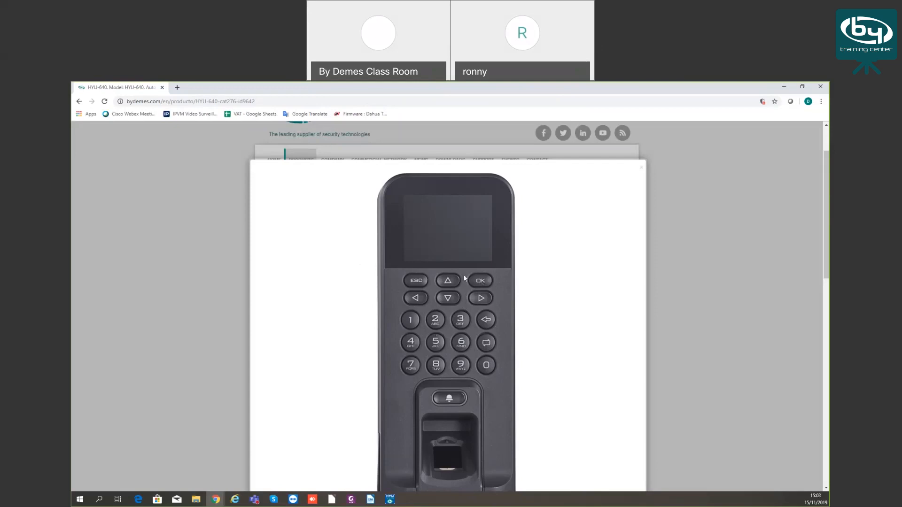
Close the enlarged photo, scroll through the HYU-640 Features and Specs lists, then switch to HYU-VMS
{"action": "left_click", "coordinate": [210, 239]}
{"action": "scroll", "coordinate": [347, 289], "scroll_direction": "down", "scroll_amount": 5}
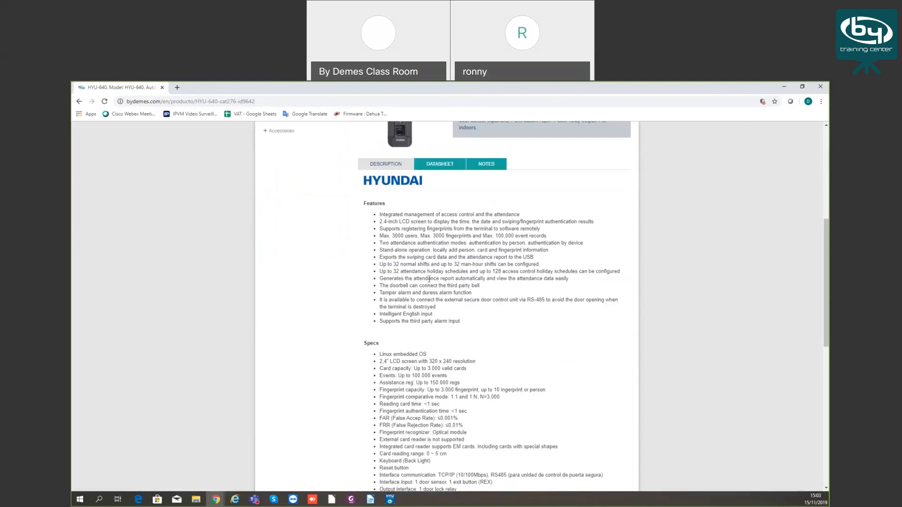
{"action": "scroll", "coordinate": [441, 278], "scroll_direction": "down", "scroll_amount": 4}
{"action": "scroll", "coordinate": [440, 278], "scroll_direction": "up", "scroll_amount": 3}
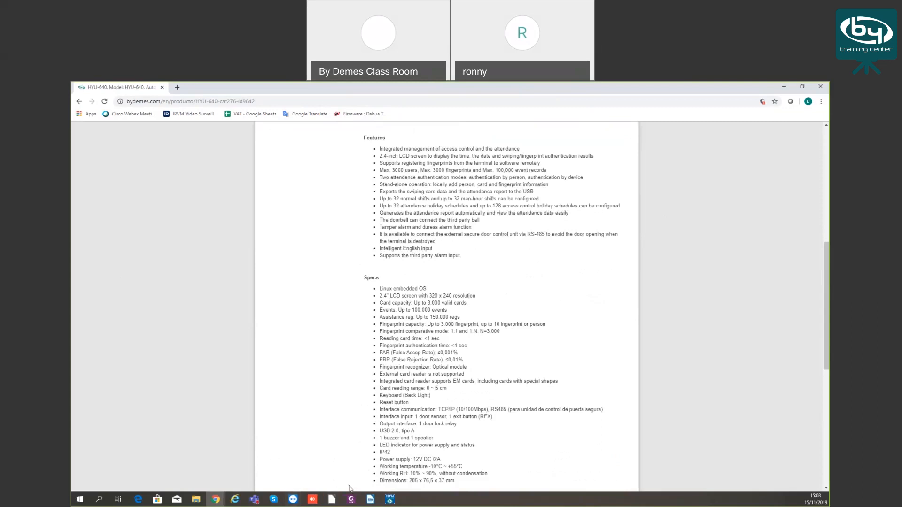
{"action": "left_click", "coordinate": [389, 499]}
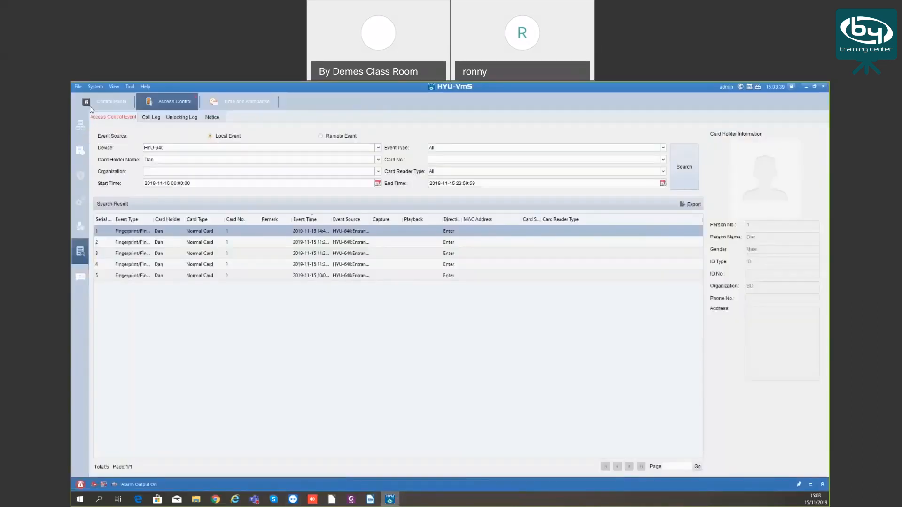
Go to Control Panel > Access Control and show the Person and Card list for organization BD
{"action": "left_click", "coordinate": [117, 107]}
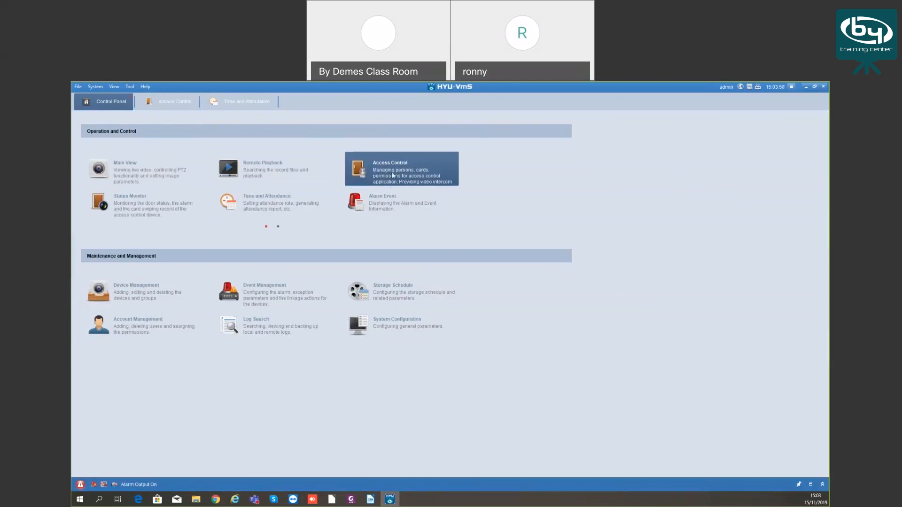
{"action": "left_click", "coordinate": [177, 101]}
{"action": "left_click", "coordinate": [80, 126]}
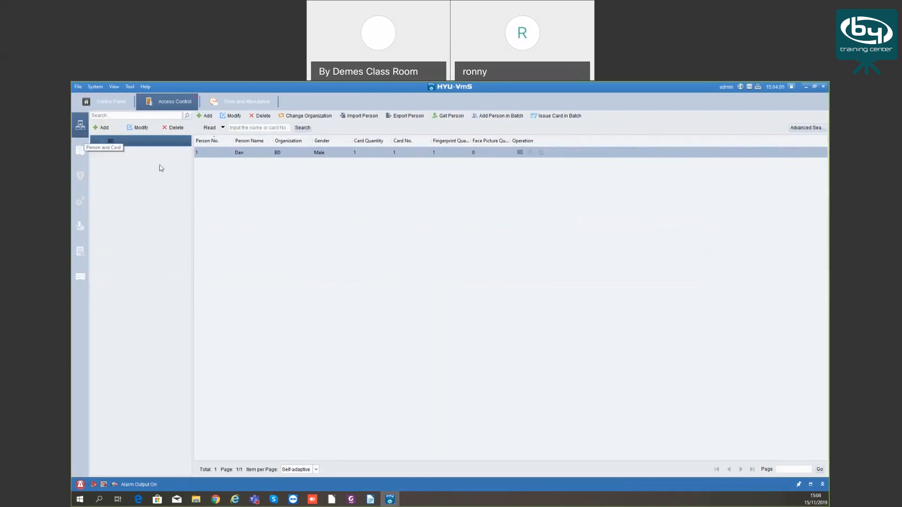
List the managed devices and open the HYU-640 device's Modify settings (10.22.211.235, port 8000)
{"action": "left_click", "coordinate": [81, 278]}
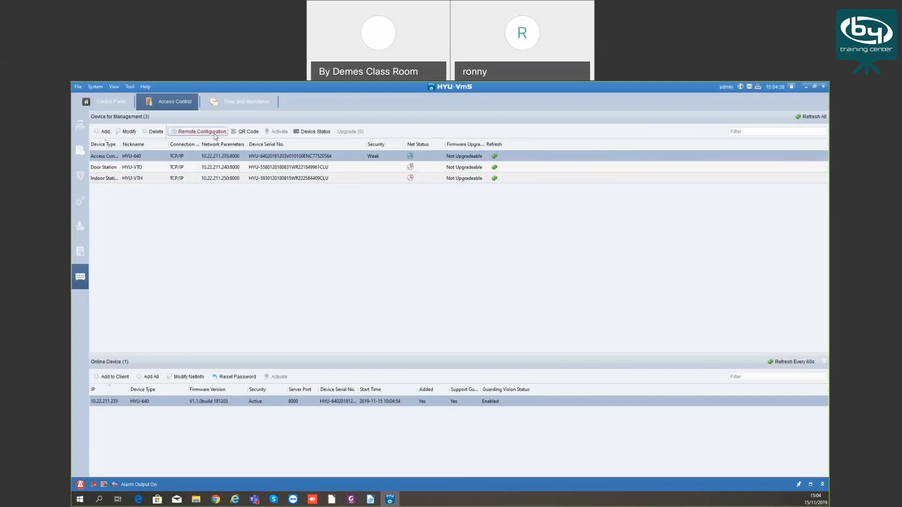
{"action": "left_click", "coordinate": [127, 131]}
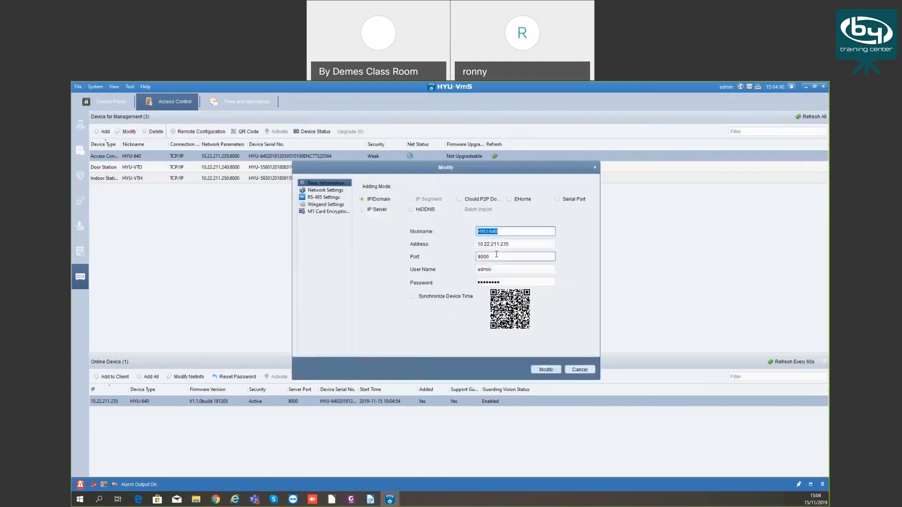
{"action": "left_click", "coordinate": [321, 190]}
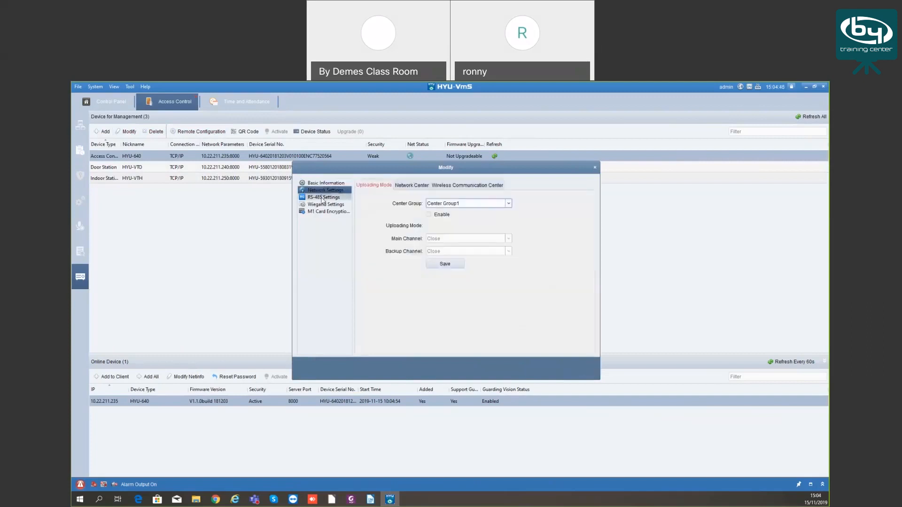
{"action": "left_click", "coordinate": [323, 198]}
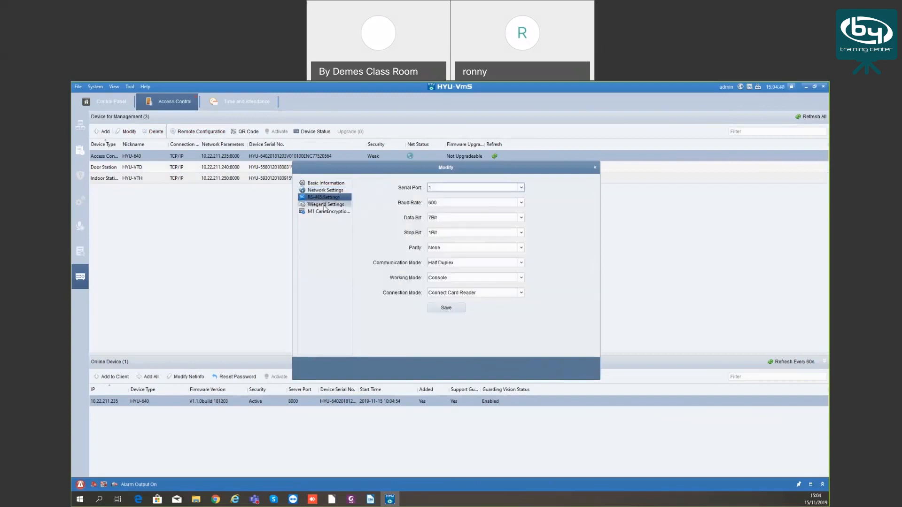
{"action": "left_click", "coordinate": [325, 205]}
{"action": "left_click", "coordinate": [510, 204]}
{"action": "left_click", "coordinate": [362, 212]}
{"action": "left_click", "coordinate": [329, 211]}
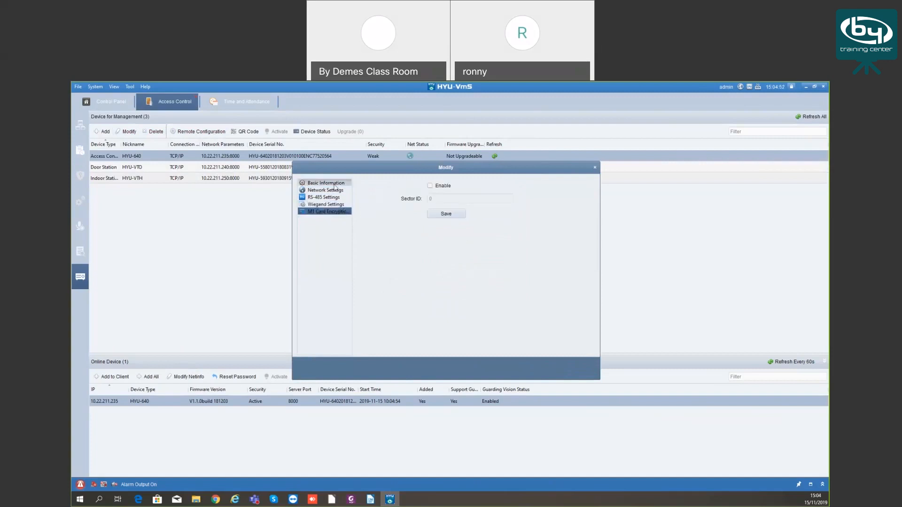
{"action": "left_click", "coordinate": [335, 184]}
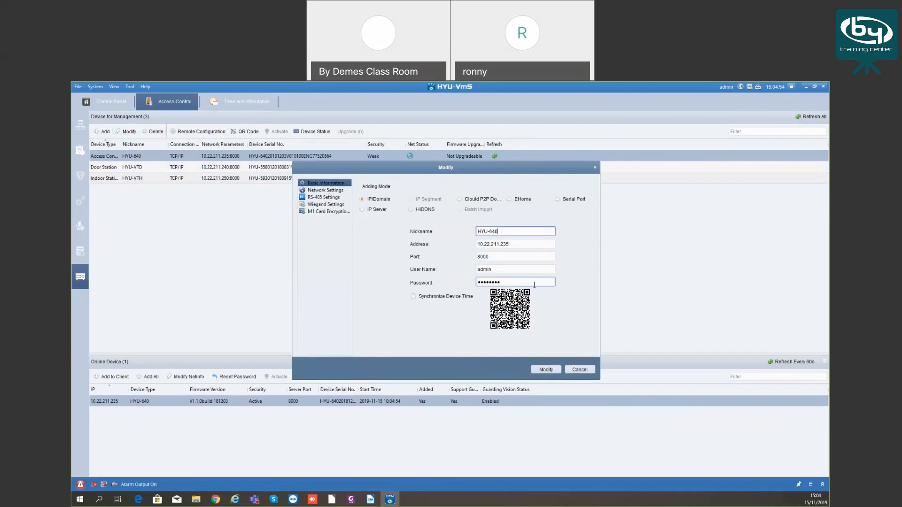
{"action": "left_click", "coordinate": [580, 370]}
{"action": "left_click", "coordinate": [246, 132]}
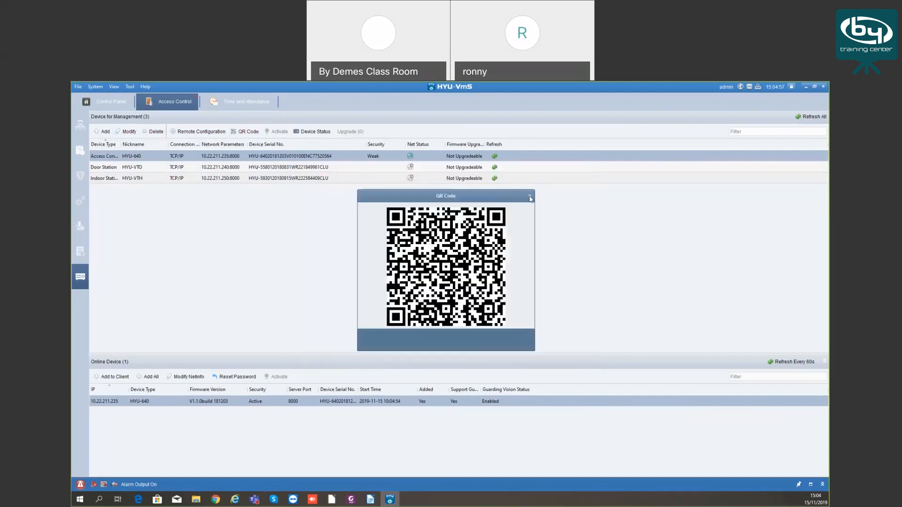
{"action": "left_click", "coordinate": [318, 133]}
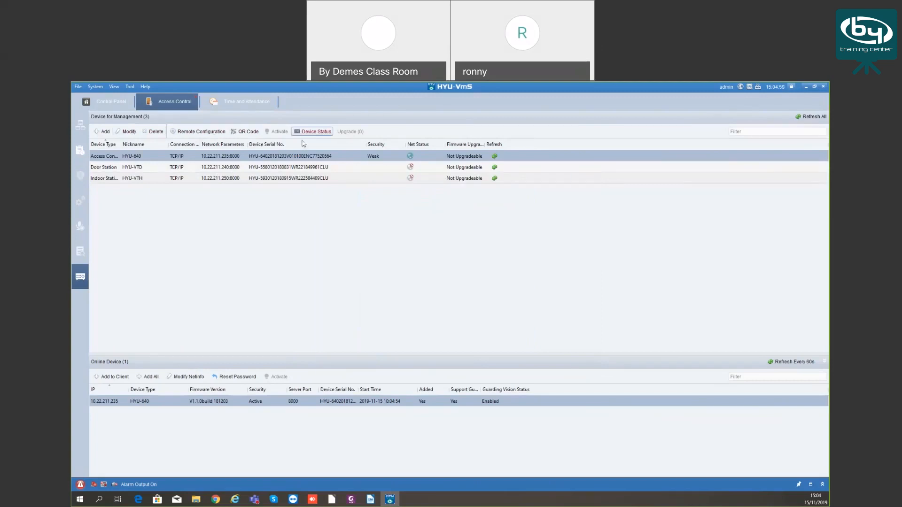
{"action": "left_click", "coordinate": [313, 131]}
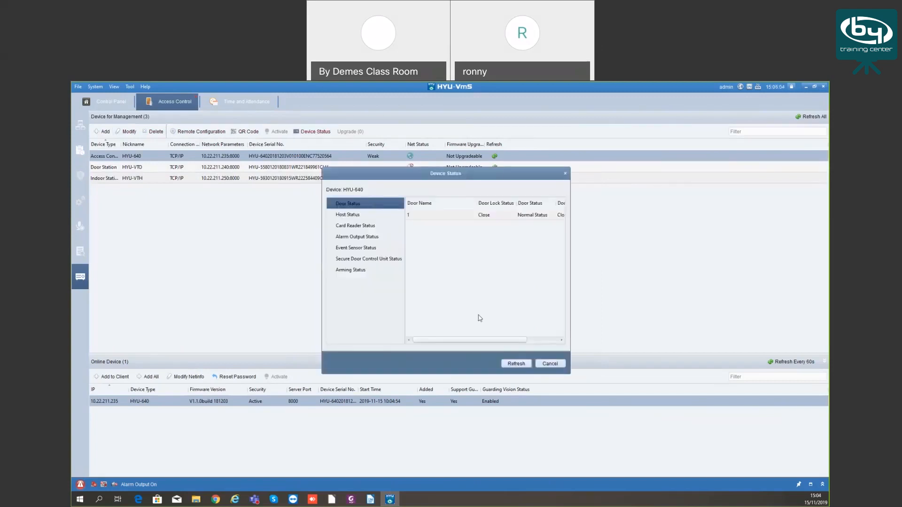
{"action": "mouse_move", "coordinate": [478, 340]}
{"action": "left_mouse_down"}
{"action": "mouse_move", "coordinate": [509, 344]}
{"action": "mouse_move", "coordinate": [463, 340]}
{"action": "left_mouse_up"}
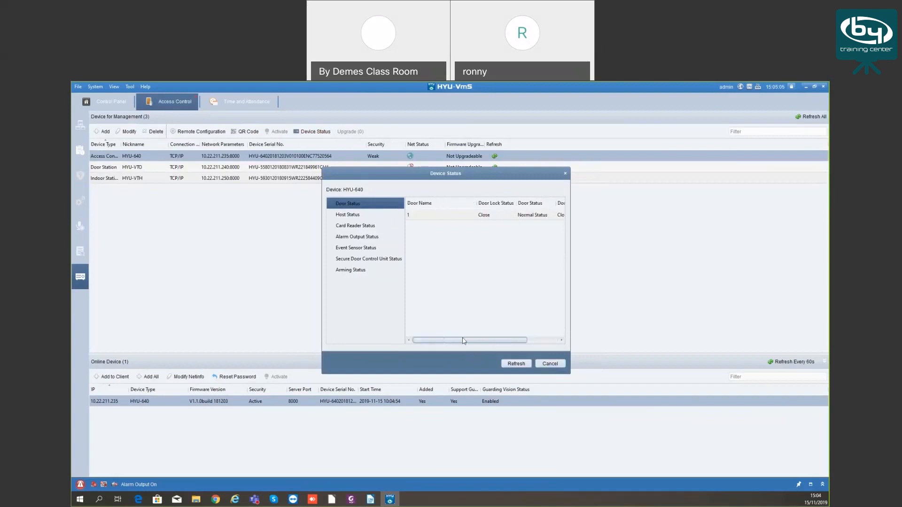
{"action": "left_click", "coordinate": [362, 216]}
{"action": "left_click", "coordinate": [362, 227]}
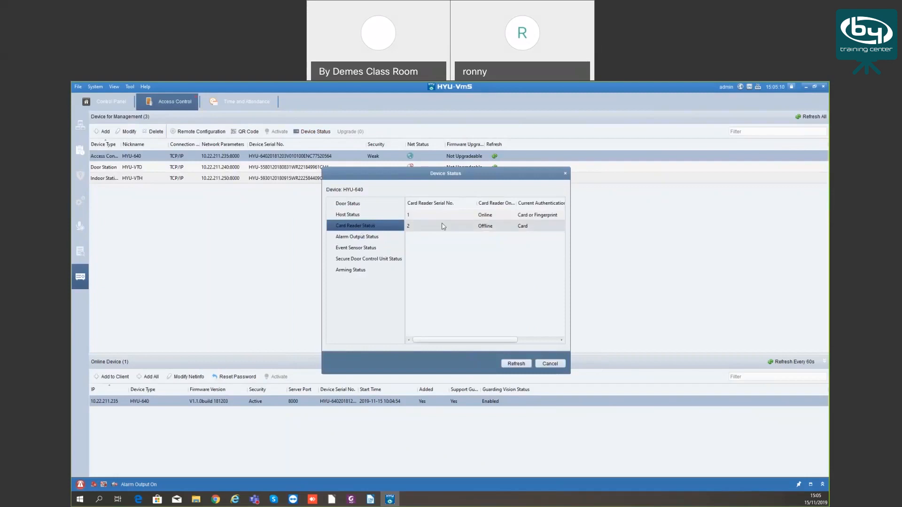
{"action": "left_click", "coordinate": [357, 248]}
{"action": "left_click", "coordinate": [359, 259]}
{"action": "left_click", "coordinate": [359, 270]}
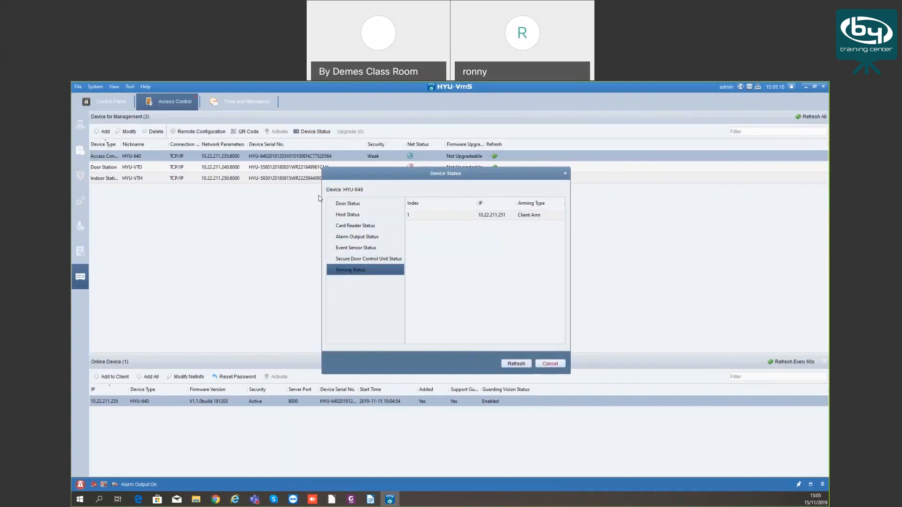
{"action": "key", "text": "Escape"}
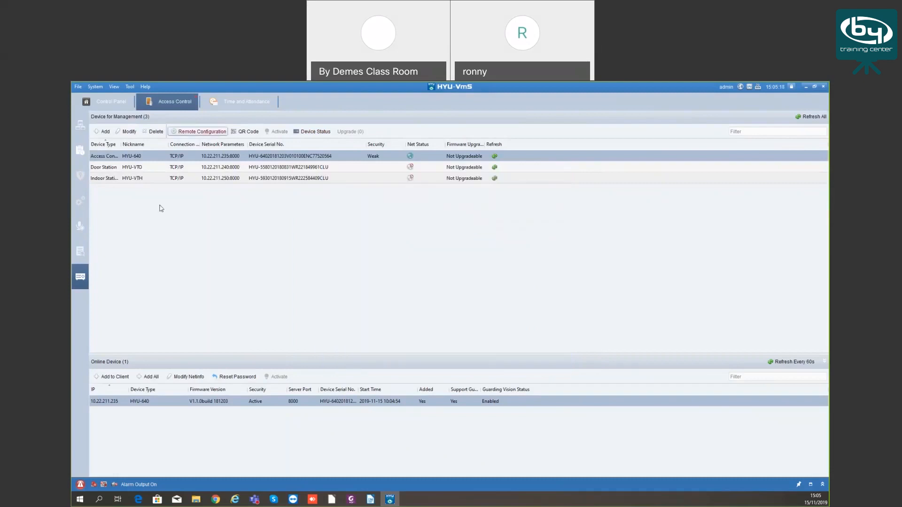
{"action": "left_click", "coordinate": [211, 133]}
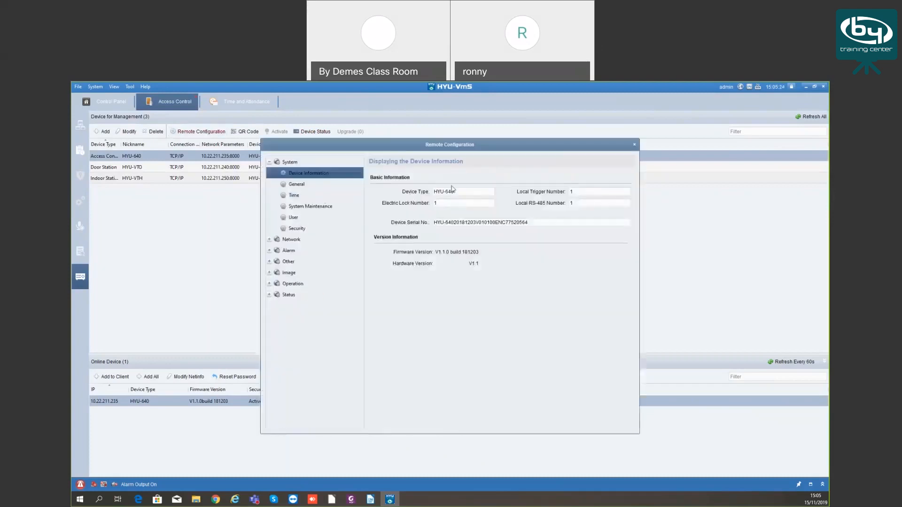
Review the HYU-640 reader's General, Time, System Maintenance, User and Security pages
{"action": "left_click", "coordinate": [300, 185]}
{"action": "left_click", "coordinate": [304, 196]}
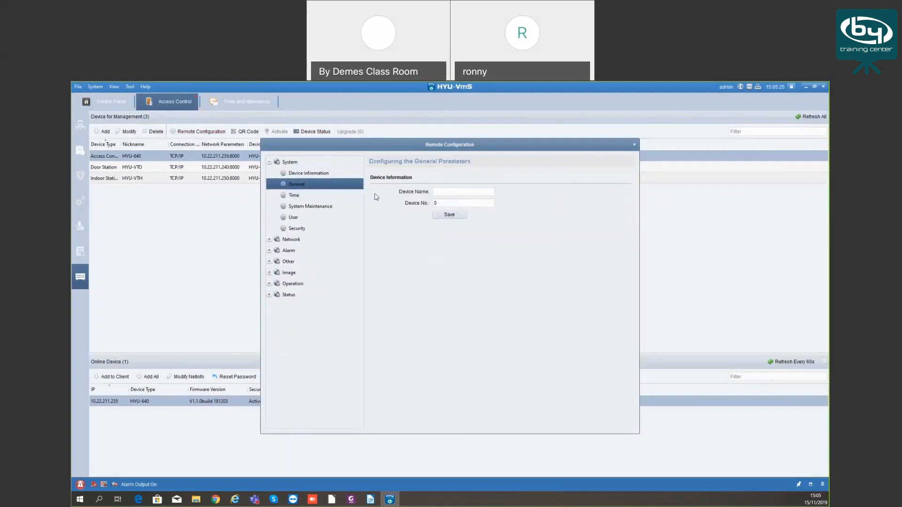
{"action": "left_click", "coordinate": [302, 208]}
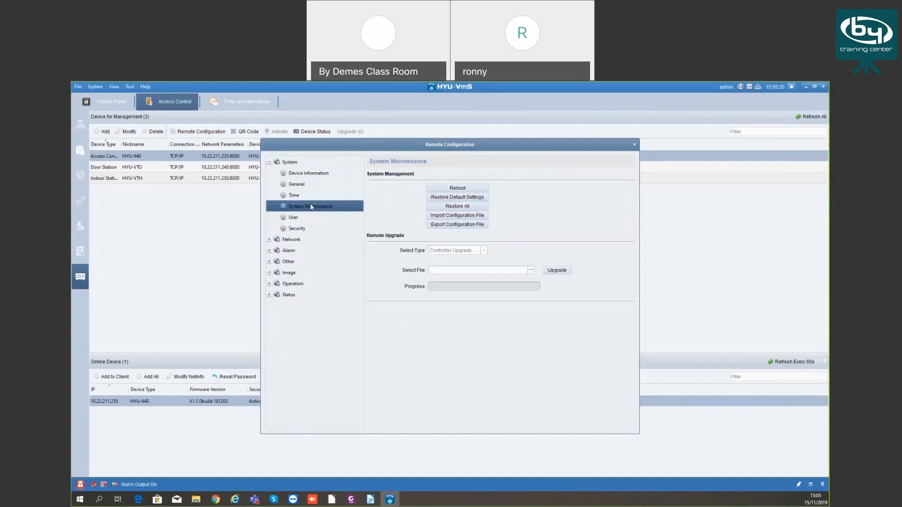
{"action": "left_click", "coordinate": [303, 219]}
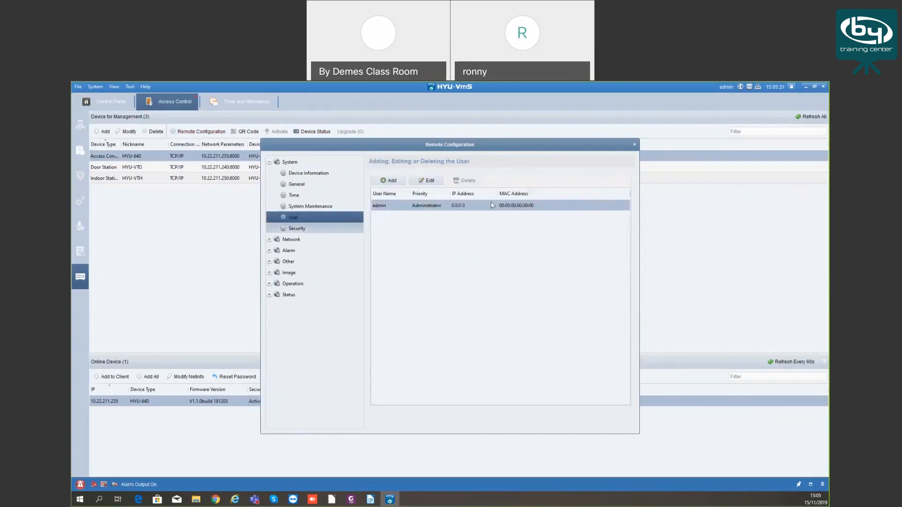
{"action": "left_click", "coordinate": [297, 230]}
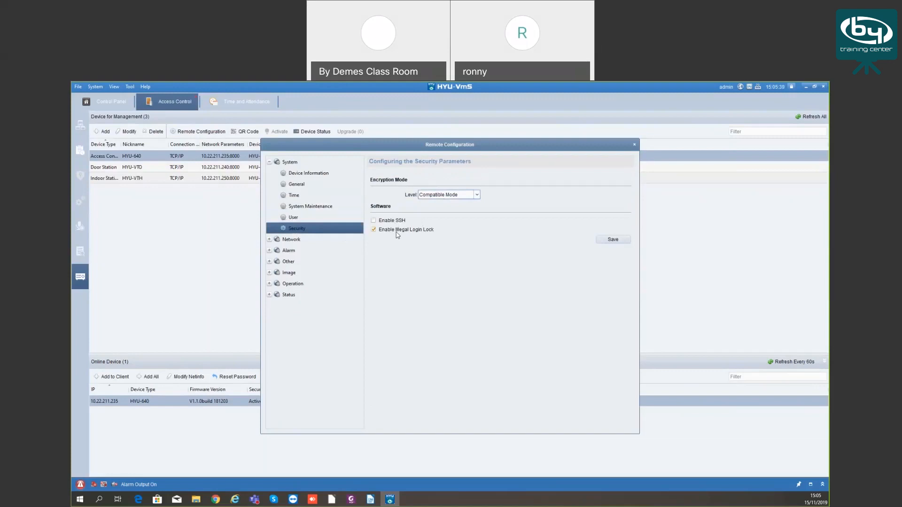
Review the Network pages: General, Report Strategy, Network Center, Advanced, and Wi-Fi
{"action": "left_click", "coordinate": [270, 239]}
{"action": "left_click", "coordinate": [303, 250]}
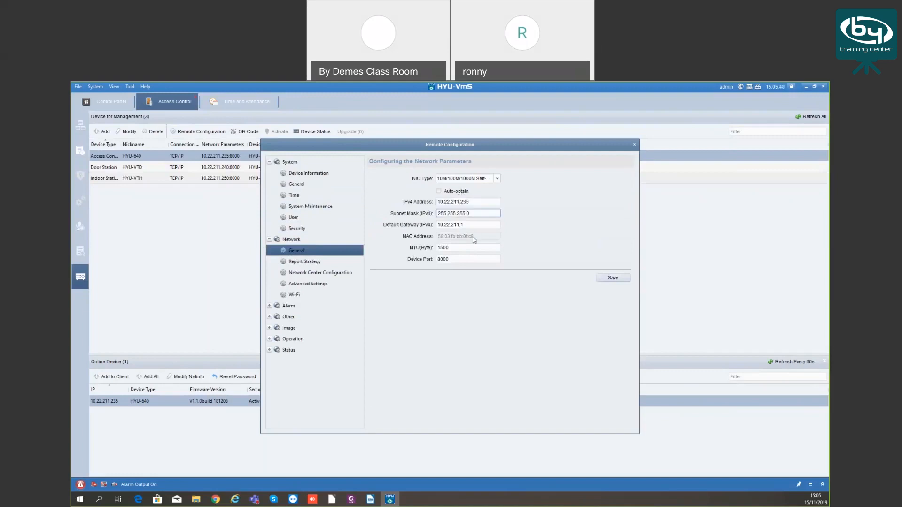
{"action": "left_click", "coordinate": [302, 263]}
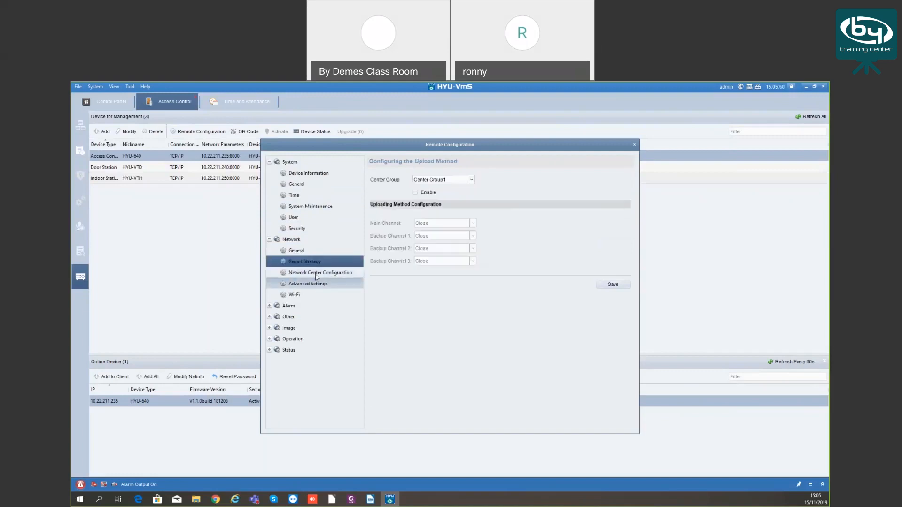
{"action": "left_click", "coordinate": [311, 273]}
{"action": "left_click", "coordinate": [317, 284]}
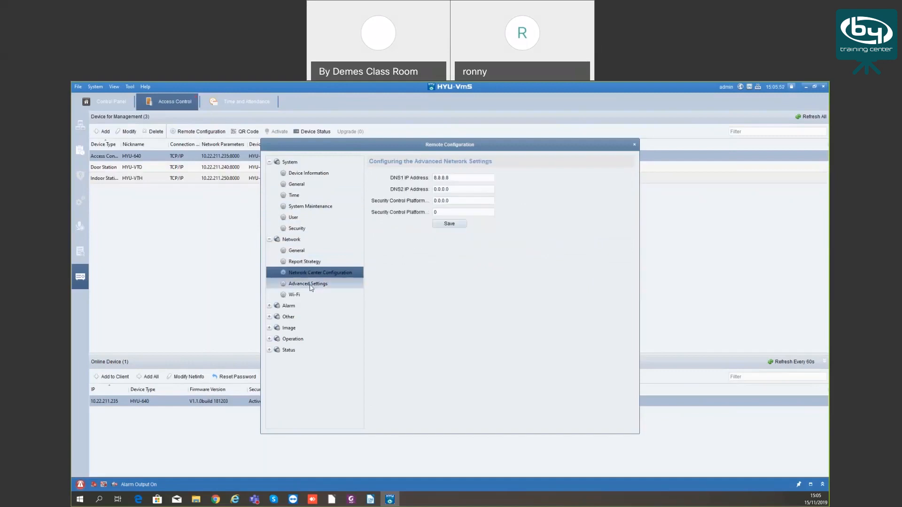
{"action": "left_click", "coordinate": [298, 296]}
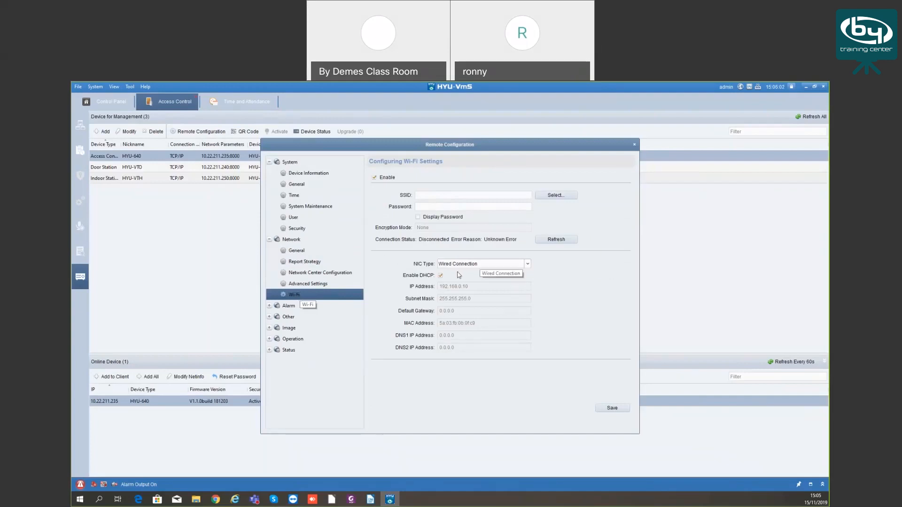
{"action": "left_click", "coordinate": [420, 194]}
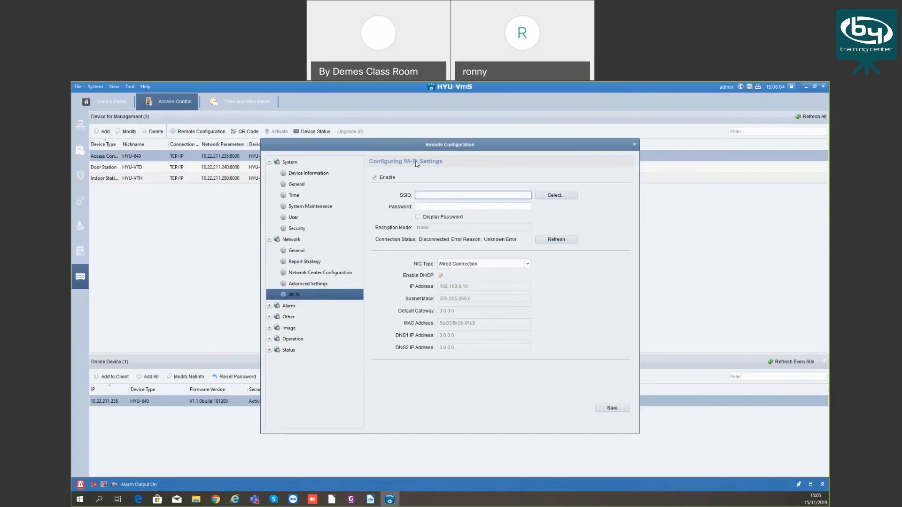
{"action": "left_click", "coordinate": [429, 203]}
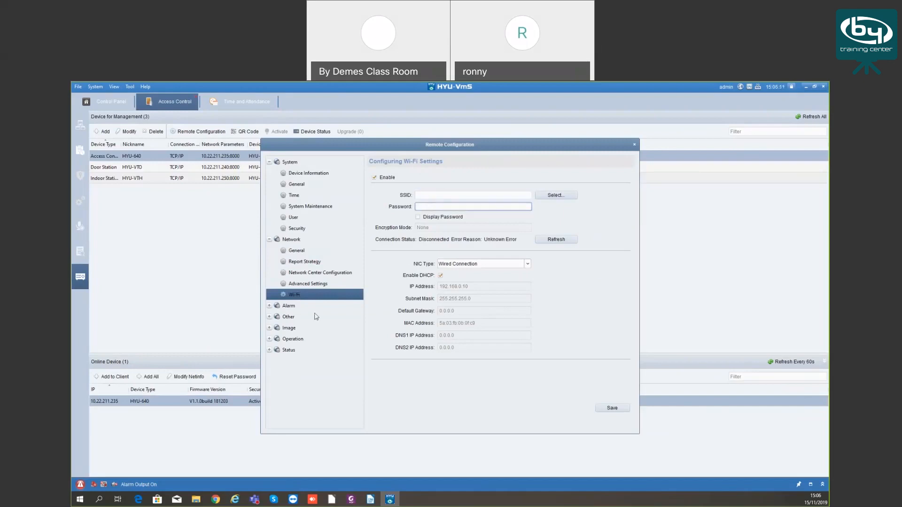
{"action": "left_click", "coordinate": [299, 290]}
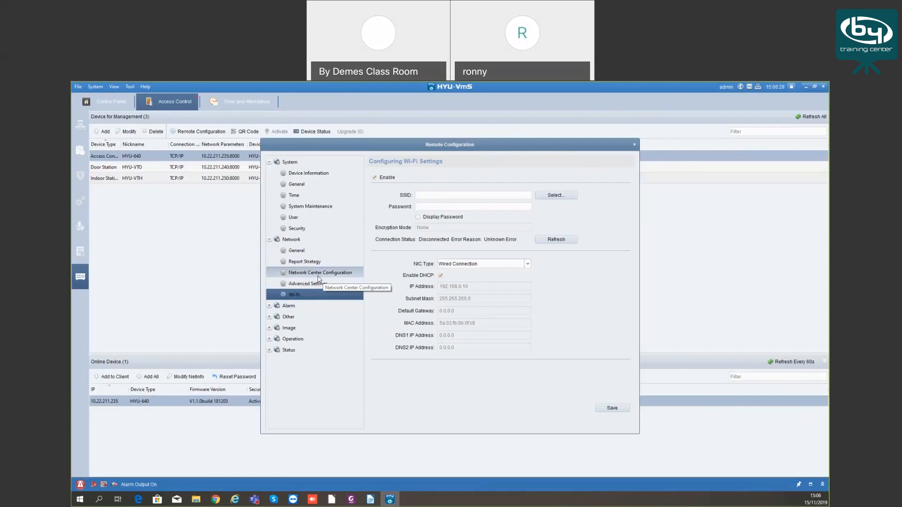
{"action": "double_click", "coordinate": [348, 306]}
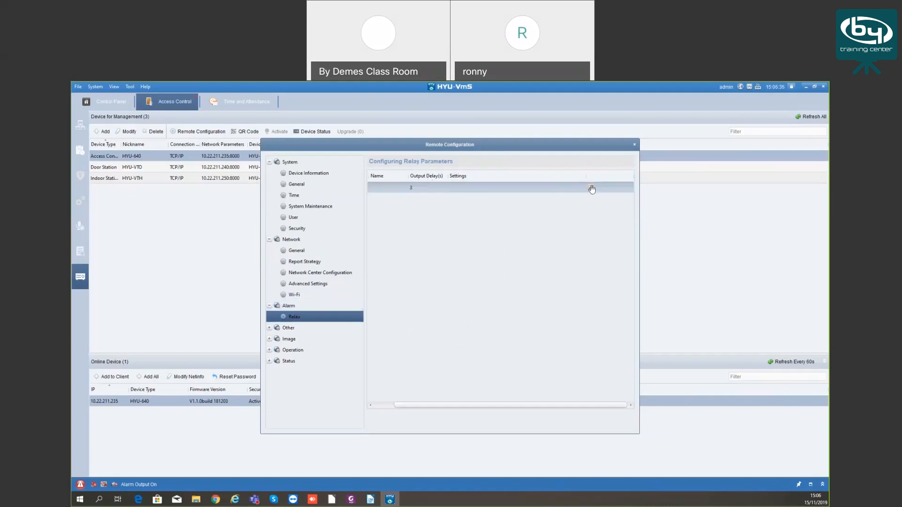
Check relay 1 trigger settings and voice prompt options, then raise output volume from 3 to 5
{"action": "left_click", "coordinate": [592, 188]}
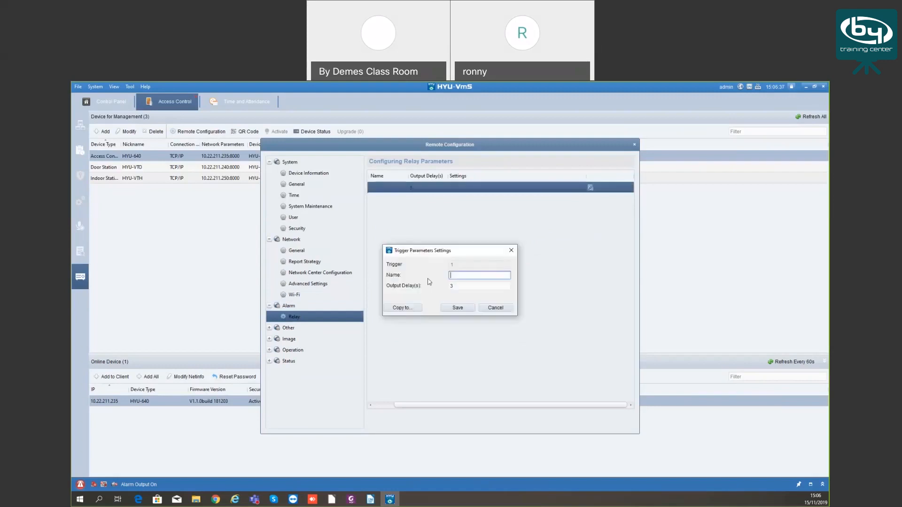
{"action": "left_click", "coordinate": [511, 253]}
{"action": "left_click", "coordinate": [289, 328]}
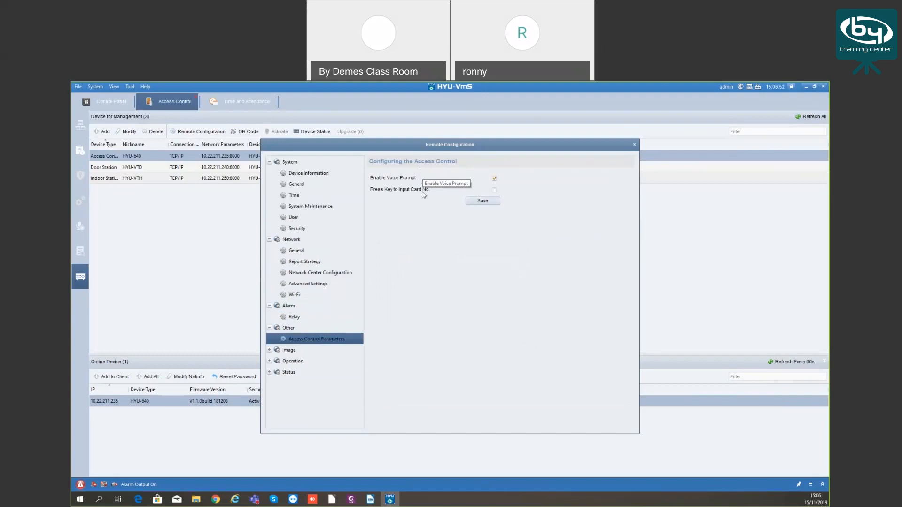
{"action": "left_click", "coordinate": [294, 348]}
{"action": "left_click", "coordinate": [310, 361]}
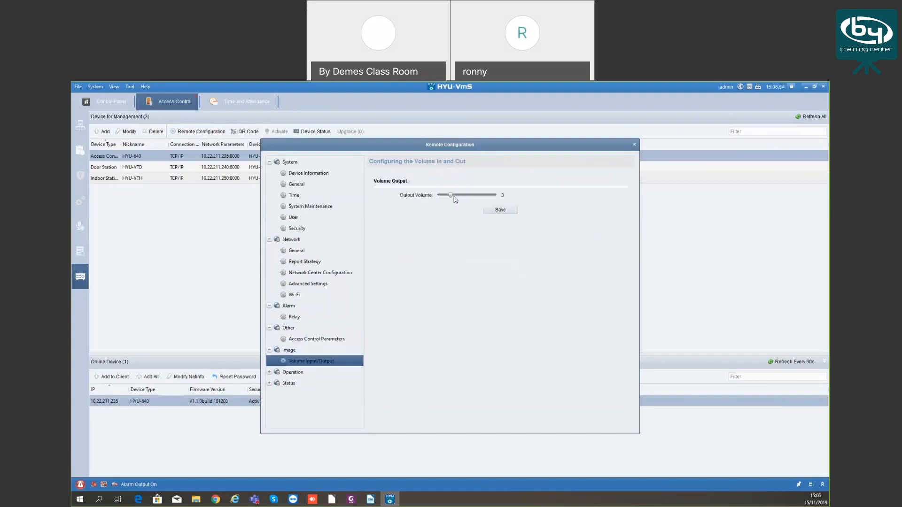
{"action": "left_click_drag", "start_coordinate": [451, 197], "coordinate": [463, 198]}
Open relay 1 remotely, check the relay status, and close Remote Configuration
{"action": "left_click", "coordinate": [297, 373]}
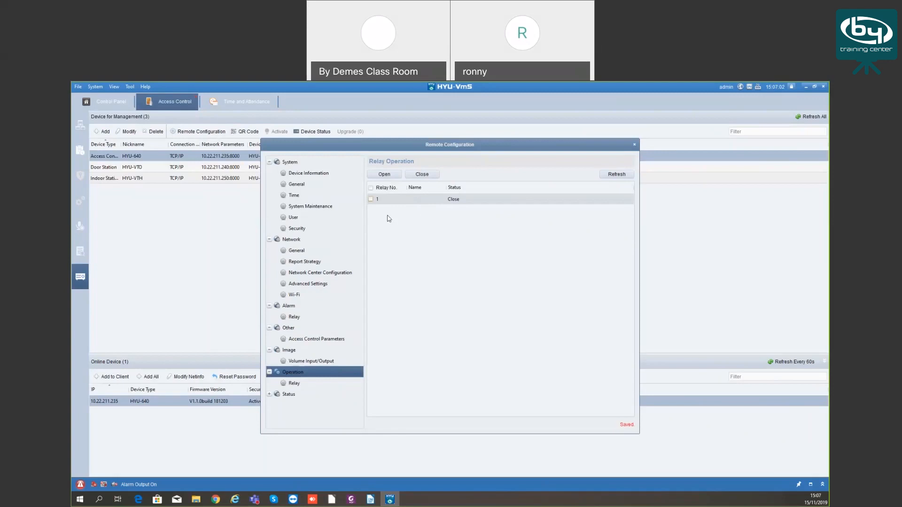
{"action": "left_click", "coordinate": [294, 384]}
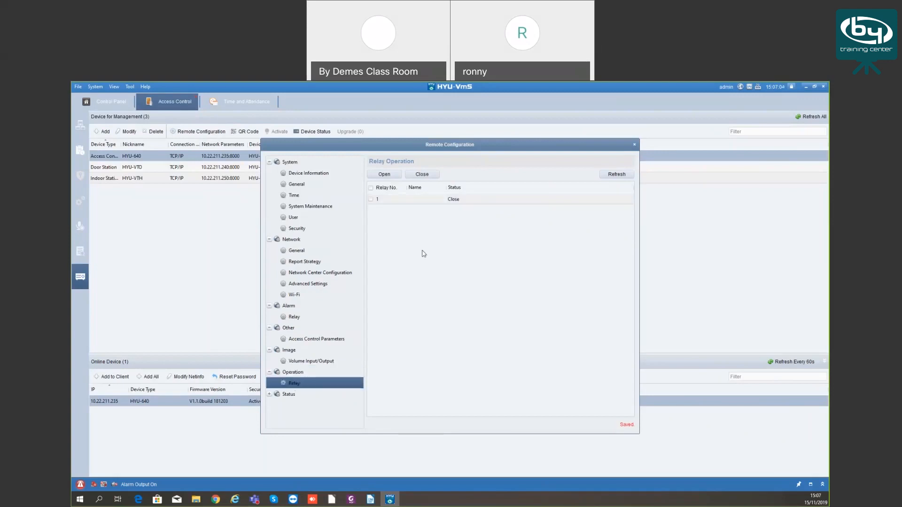
{"action": "left_click", "coordinate": [371, 200]}
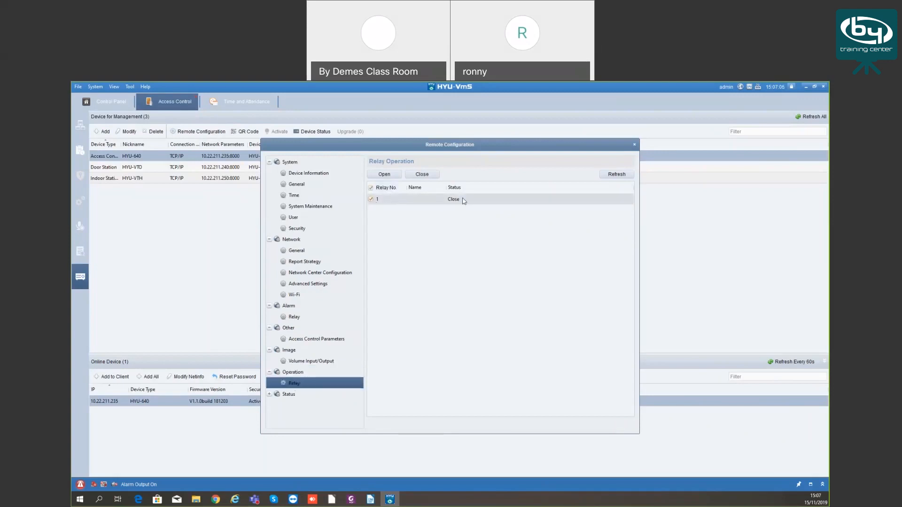
{"action": "left_click", "coordinate": [398, 175]}
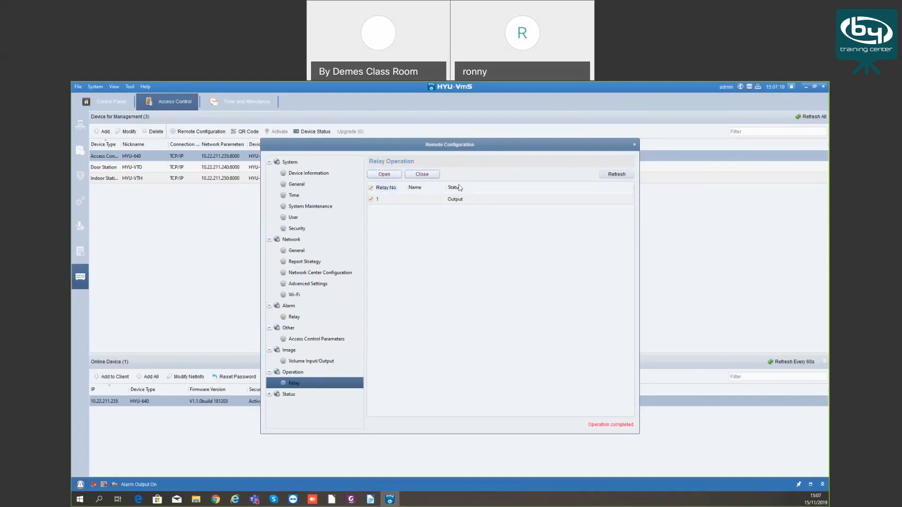
{"action": "left_click", "coordinate": [269, 396]}
{"action": "left_click", "coordinate": [294, 406]}
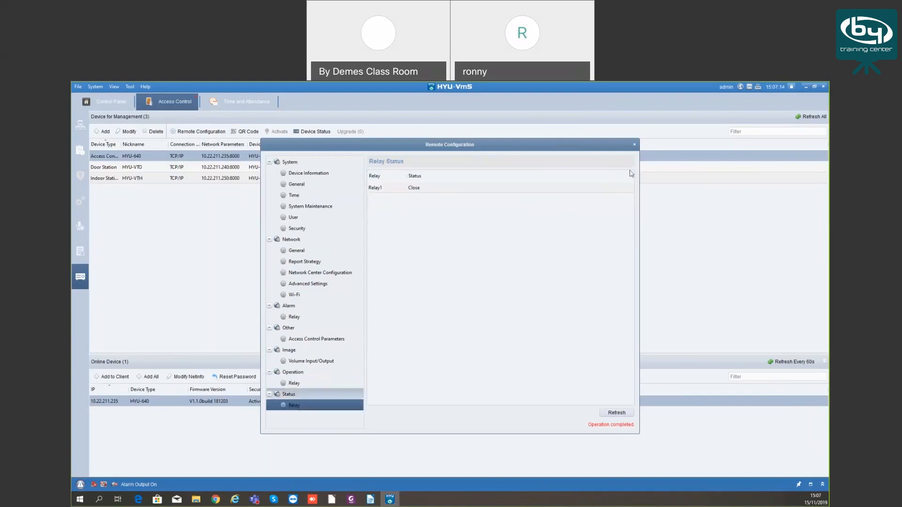
{"action": "left_click", "coordinate": [634, 144]}
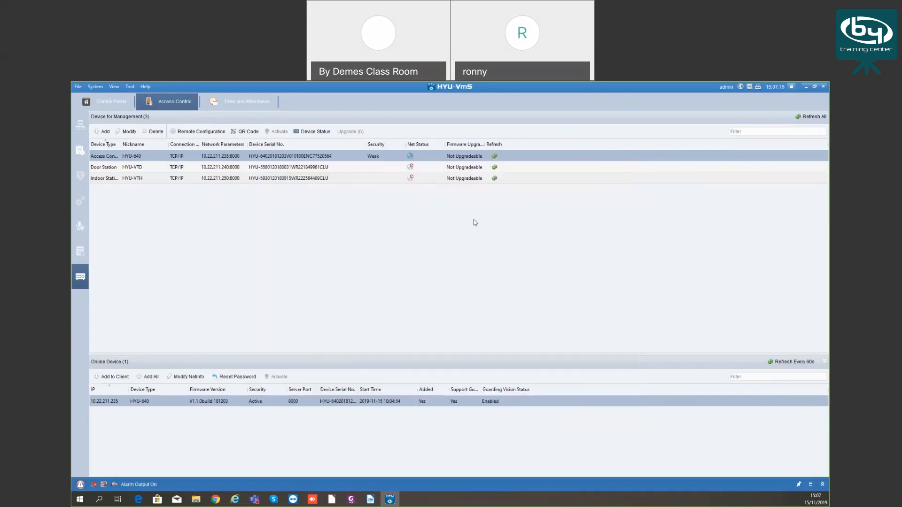
Show the person and organization list and add an organization named wawf
{"action": "left_click", "coordinate": [81, 126]}
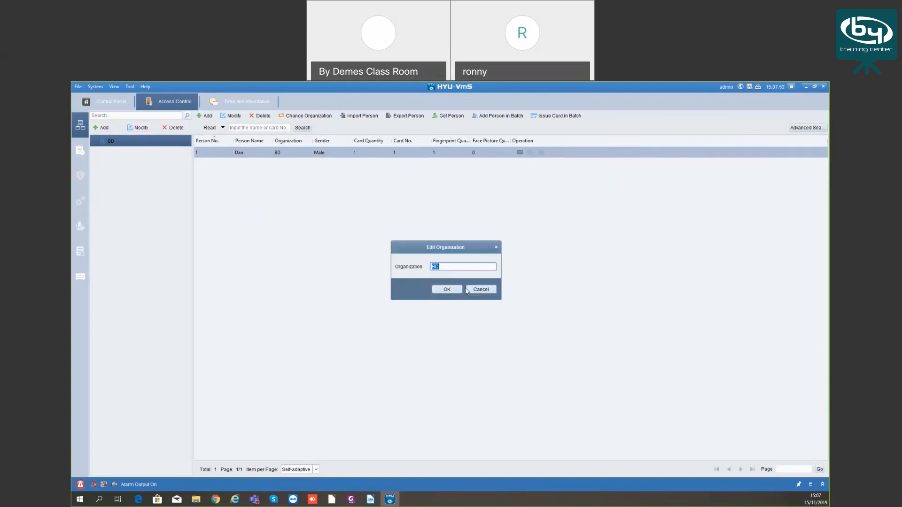
{"action": "left_click", "coordinate": [477, 290]}
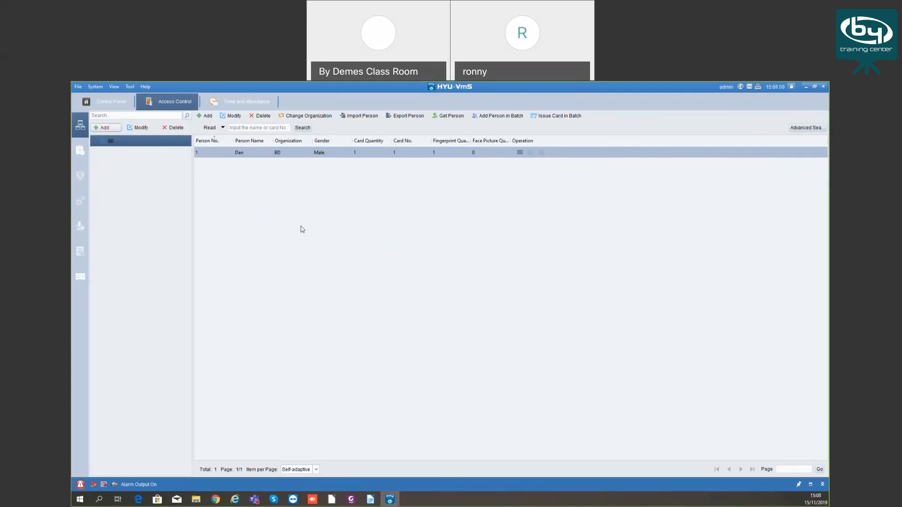
{"action": "type", "text": "wawf"}
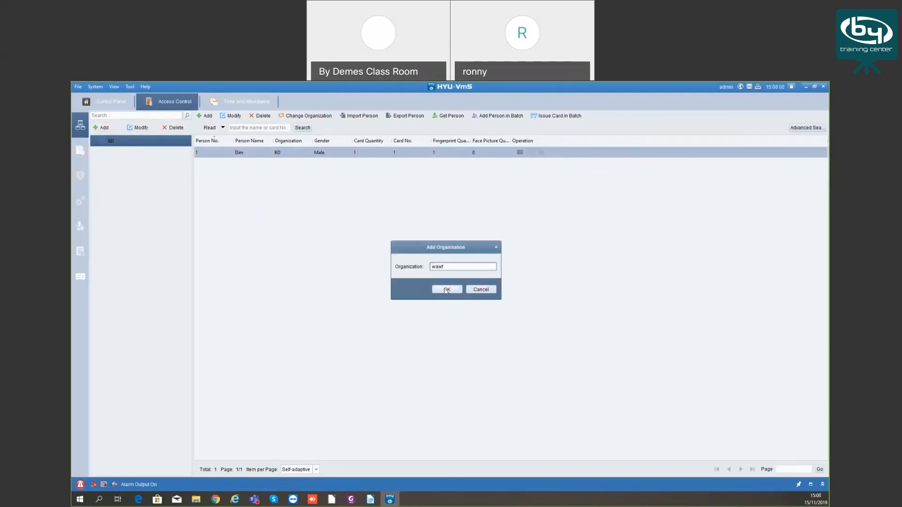
{"action": "key", "text": "Return"}
{"action": "left_click", "coordinate": [131, 155]}
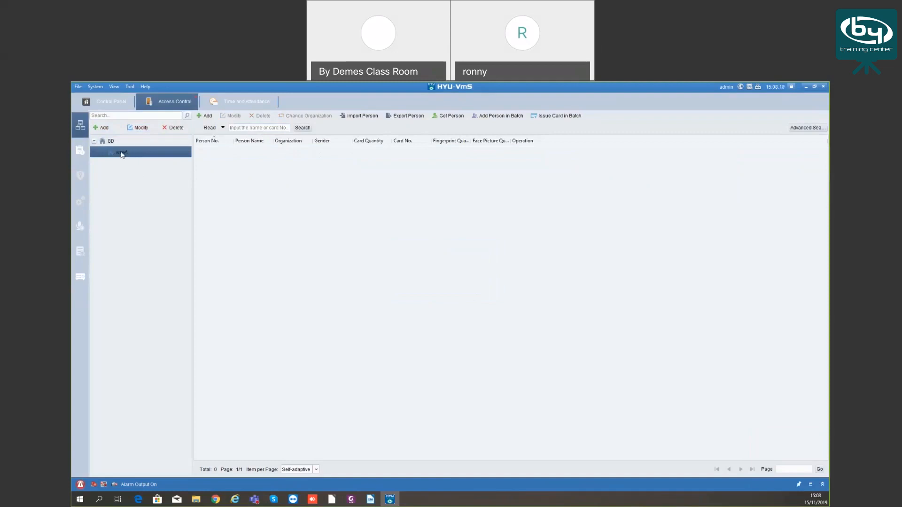
Delete the wawf organization and select the existing person in BD
{"action": "left_click", "coordinate": [173, 128]}
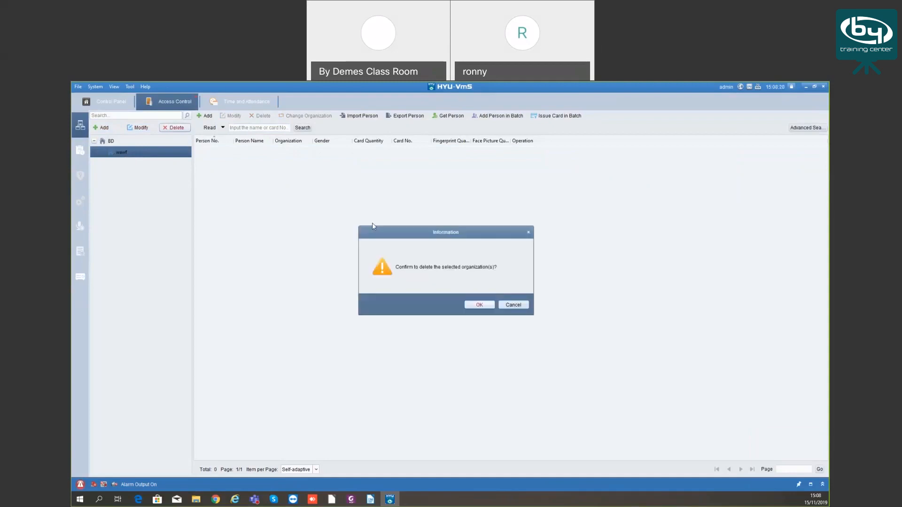
{"action": "left_click", "coordinate": [479, 305]}
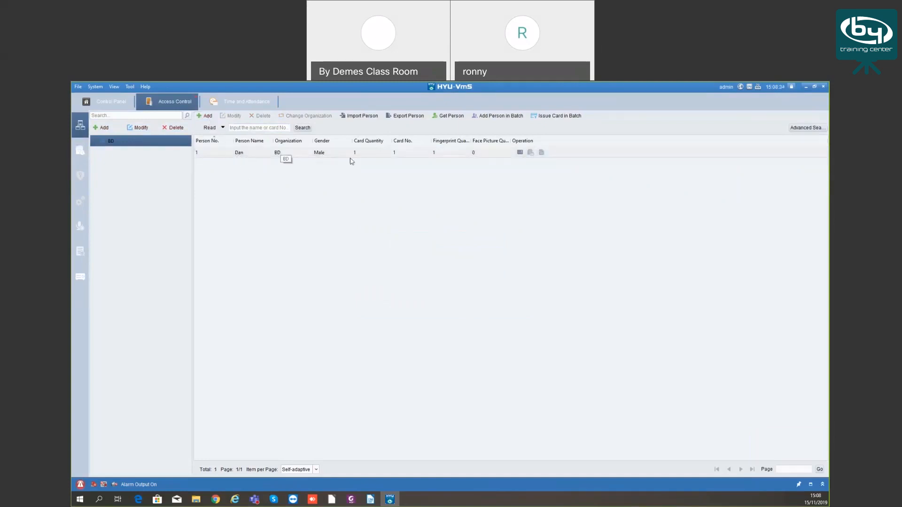
{"action": "left_click", "coordinate": [295, 154]}
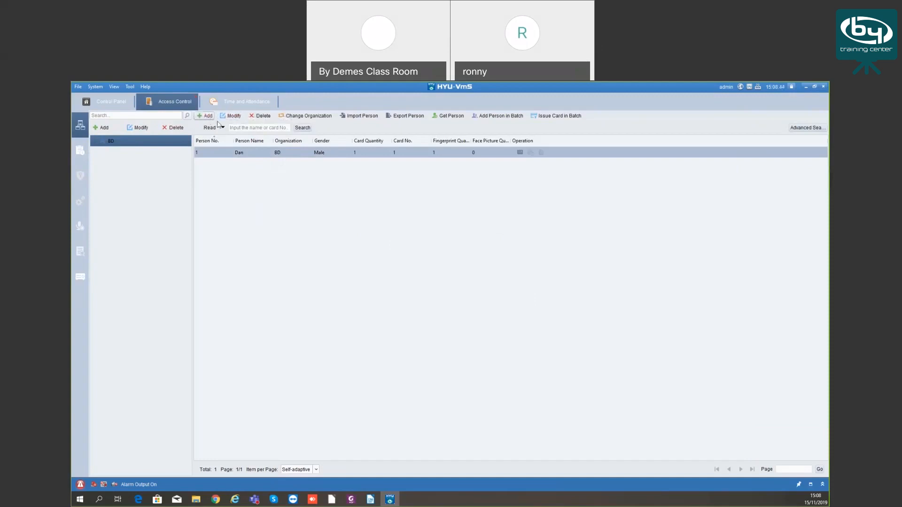
Start a new person named 'test' and dismiss the photo capture without taking a picture
{"action": "left_click", "coordinate": [210, 117]}
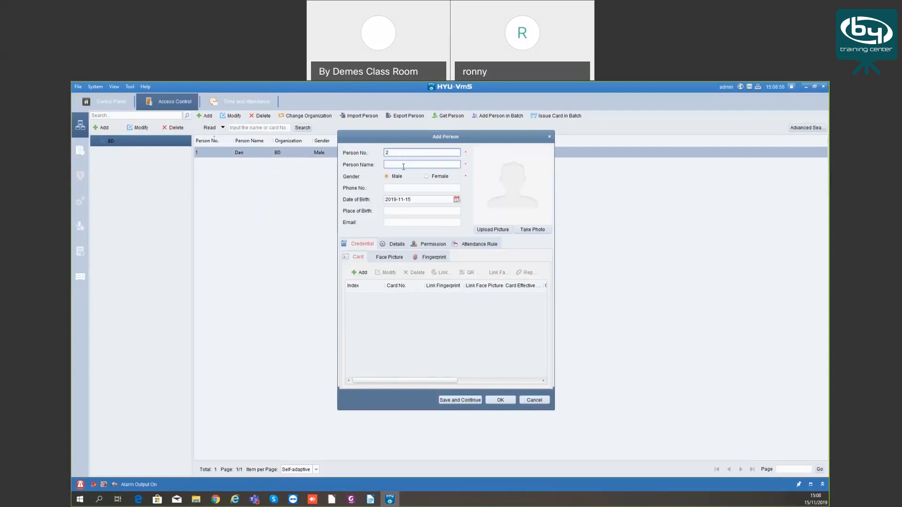
{"action": "left_click", "coordinate": [394, 164]}
{"action": "type", "text": "test"}
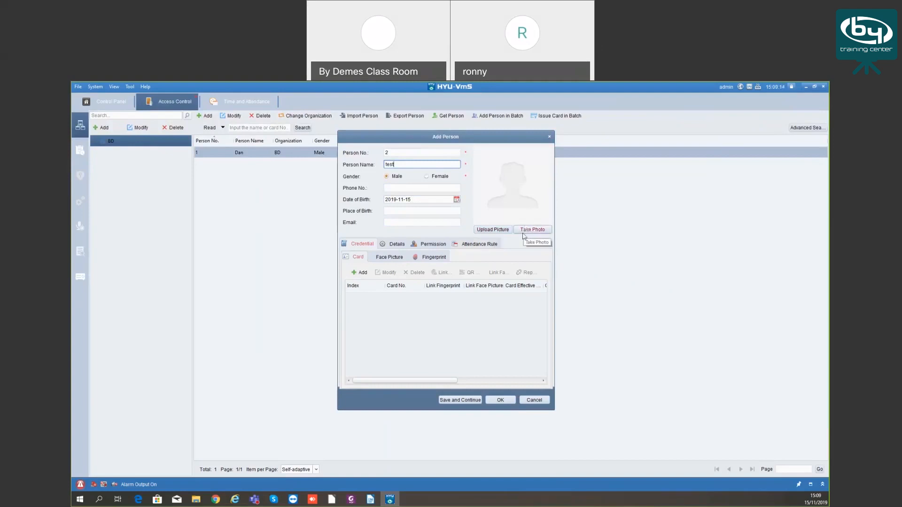
{"action": "left_click", "coordinate": [533, 230]}
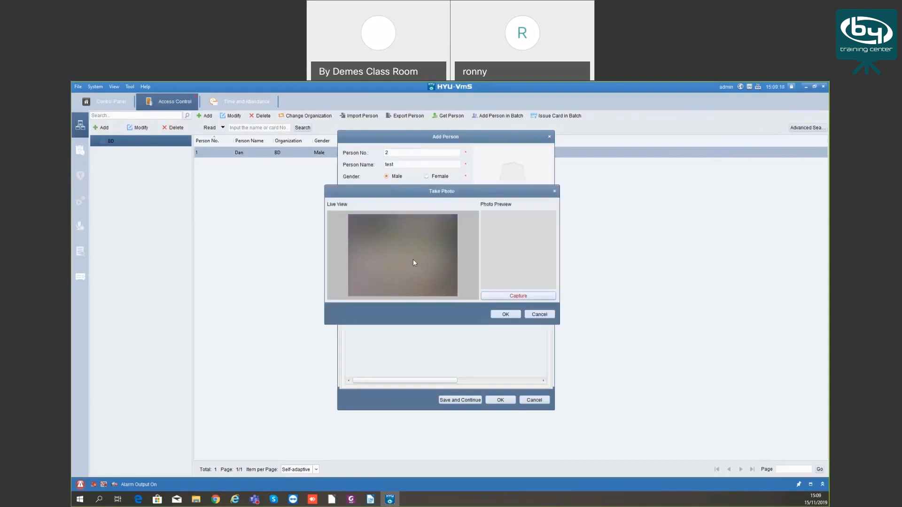
{"action": "left_click", "coordinate": [540, 315]}
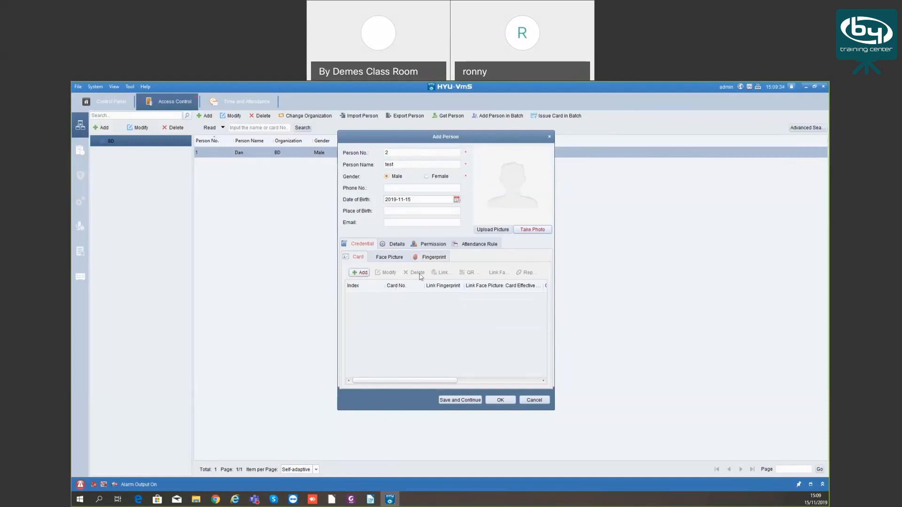
Add a card for the new person, glancing at Smart Card and keeping Card Type Normal Card
{"action": "left_click", "coordinate": [361, 273]}
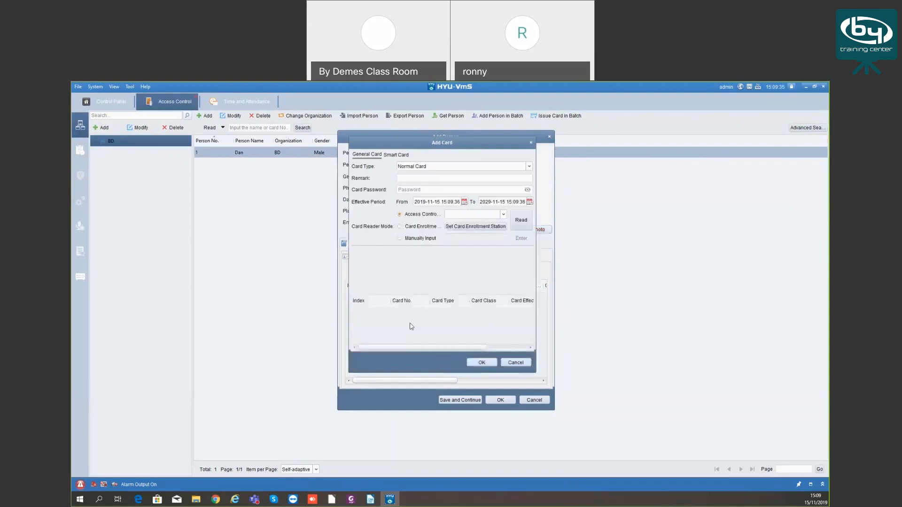
{"action": "left_click", "coordinate": [398, 156]}
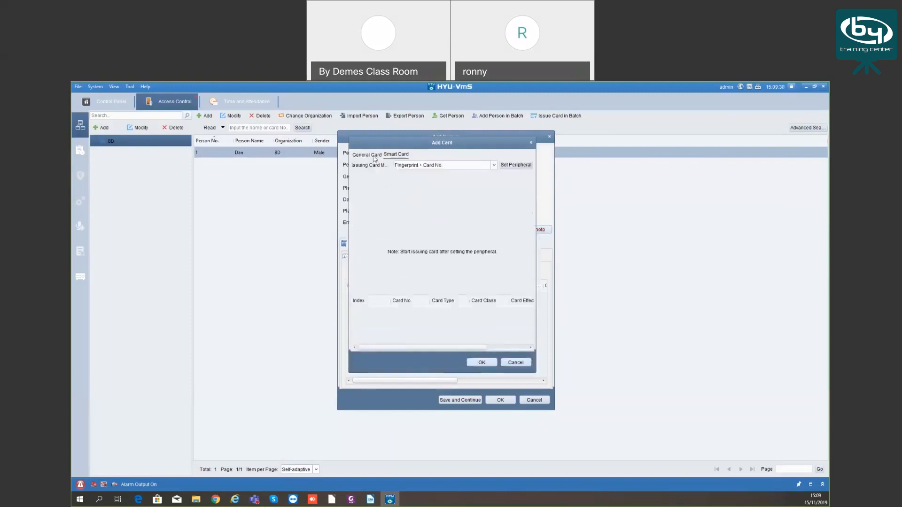
{"action": "left_click", "coordinate": [377, 156]}
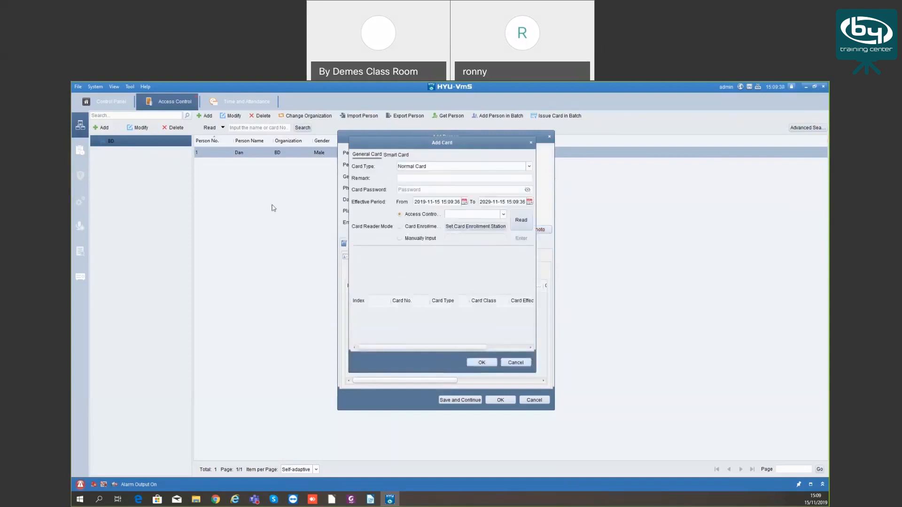
{"action": "left_click", "coordinate": [433, 168]}
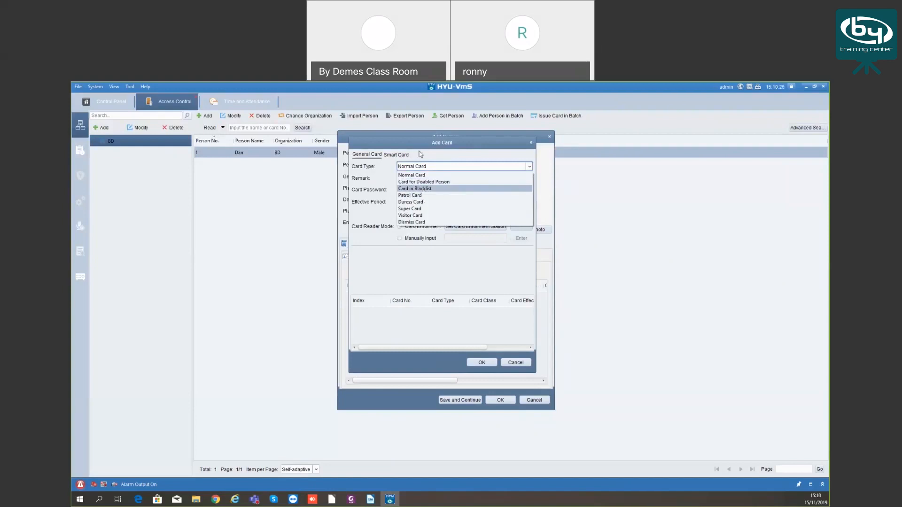
{"action": "left_click", "coordinate": [425, 175]}
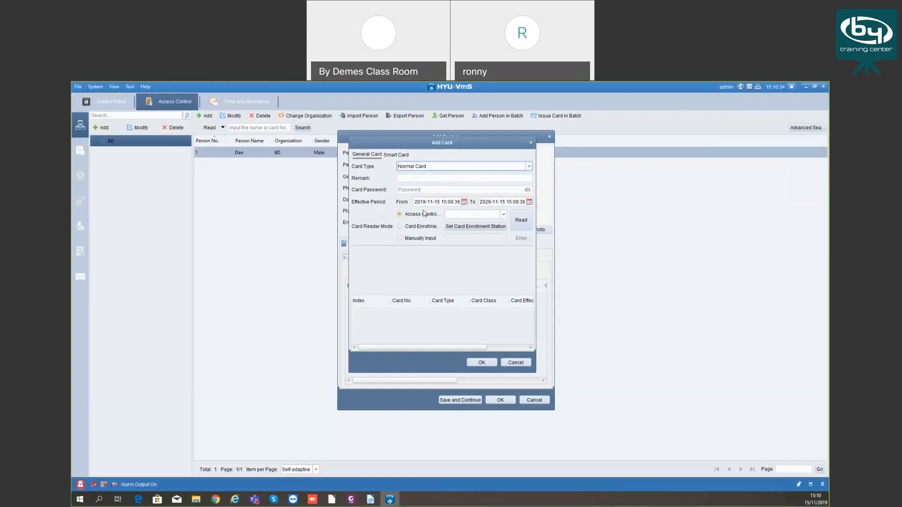
{"action": "left_click", "coordinate": [403, 189]}
Try reading a card from Entrance Card Reader1, then stop reading
{"action": "left_click", "coordinate": [489, 215]}
{"action": "left_click_drag", "start_coordinate": [481, 334], "coordinate": [488, 335]}
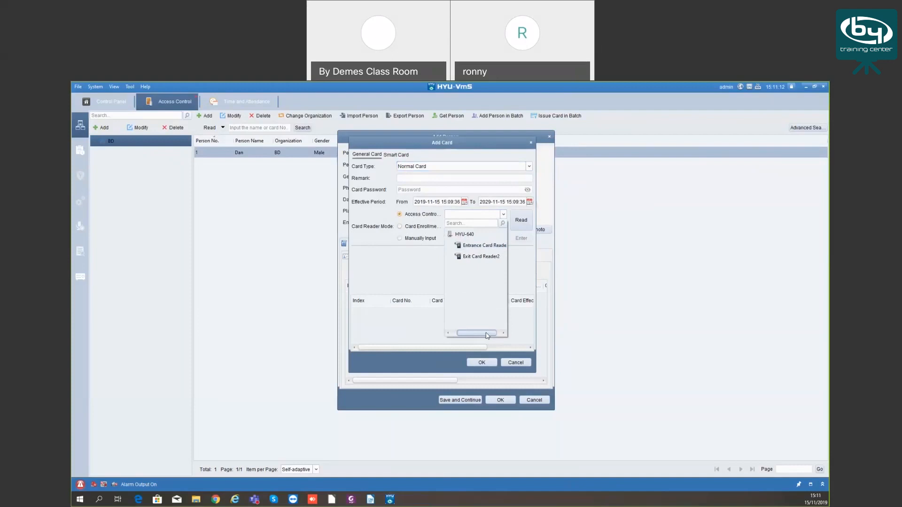
{"action": "left_click", "coordinate": [475, 246]}
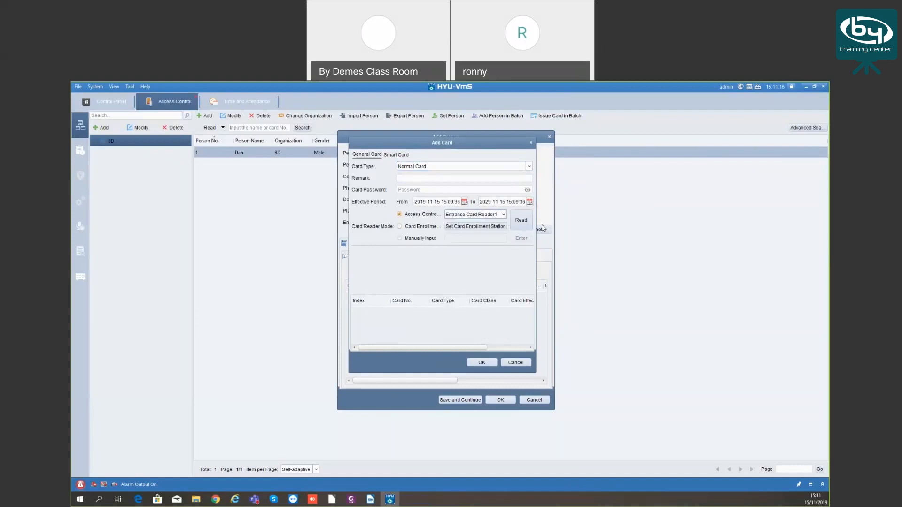
{"action": "left_click", "coordinate": [521, 220]}
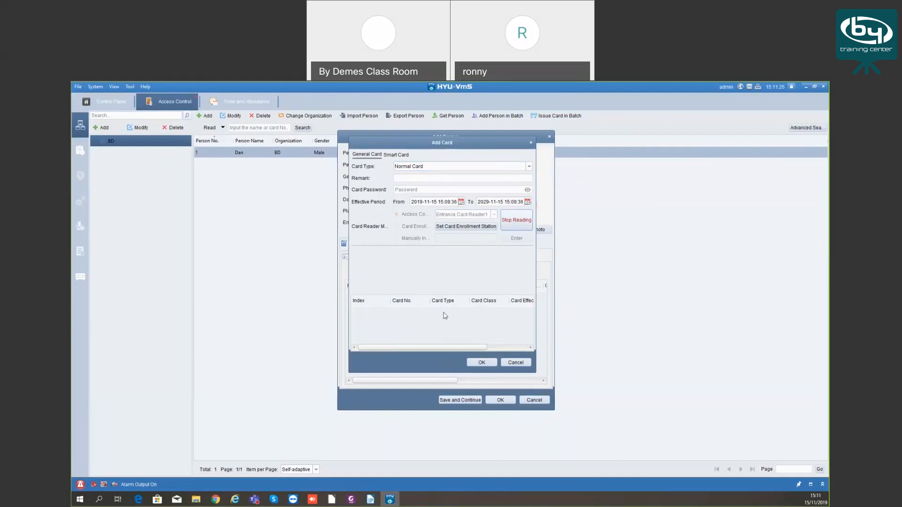
{"action": "left_click", "coordinate": [519, 223]}
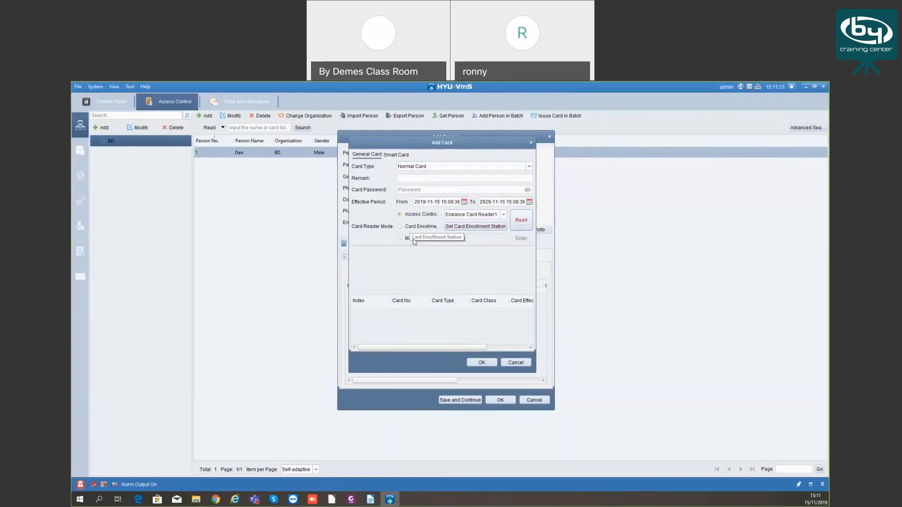
{"action": "left_click", "coordinate": [479, 217]}
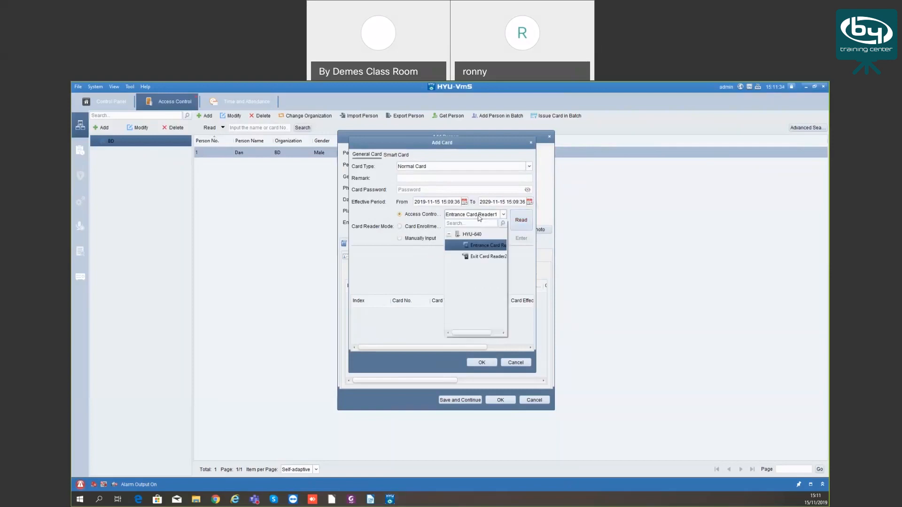
{"action": "left_click", "coordinate": [479, 217]}
Save the card enrollment station settings (DS-K1F100-D8 over USB) and cancel the Add Card dialog
{"action": "left_click", "coordinate": [400, 226]}
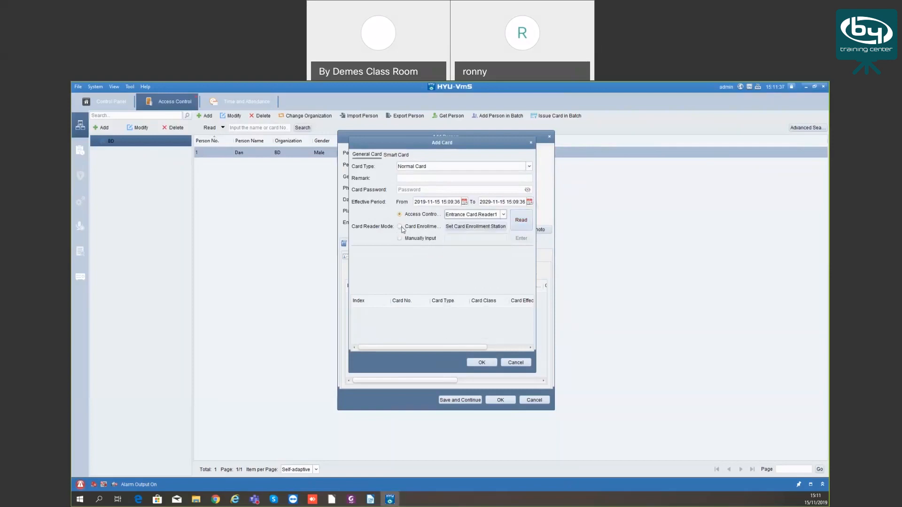
{"action": "left_click", "coordinate": [449, 227]}
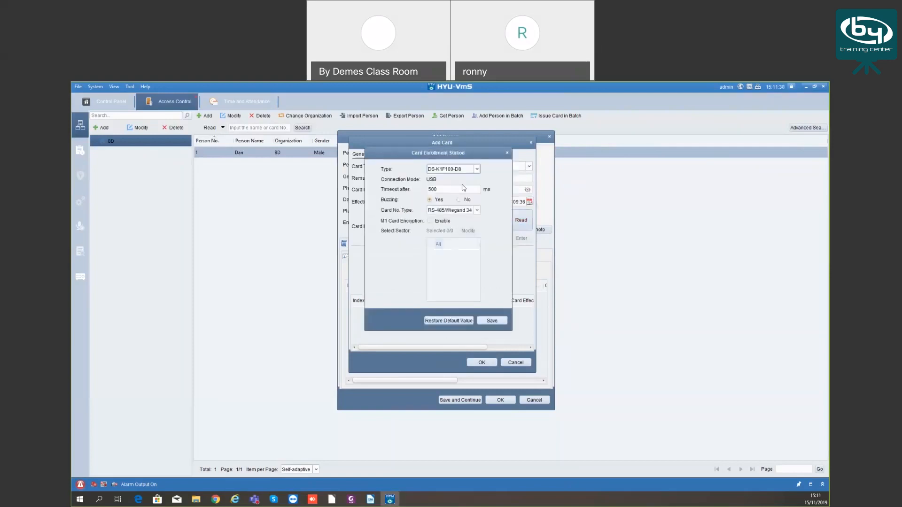
{"action": "left_click", "coordinate": [507, 152]}
{"action": "left_click", "coordinate": [400, 238]}
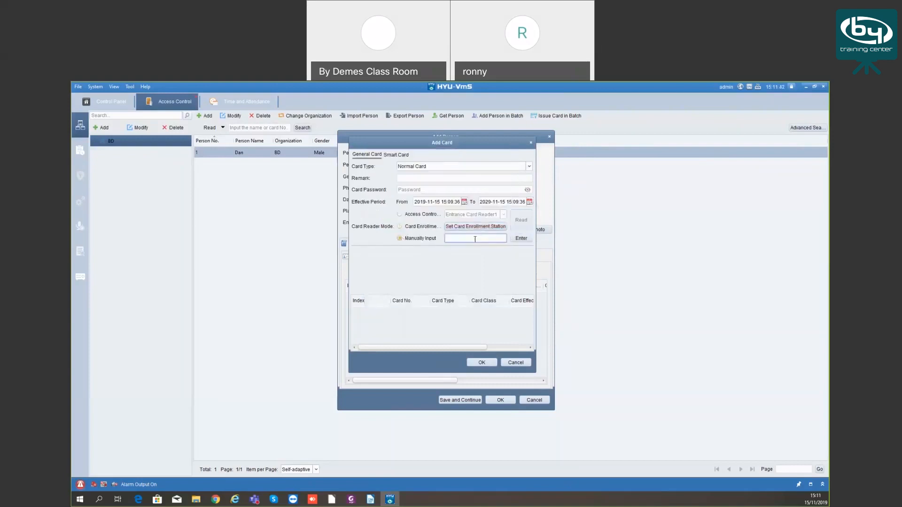
{"action": "left_click", "coordinate": [517, 239]}
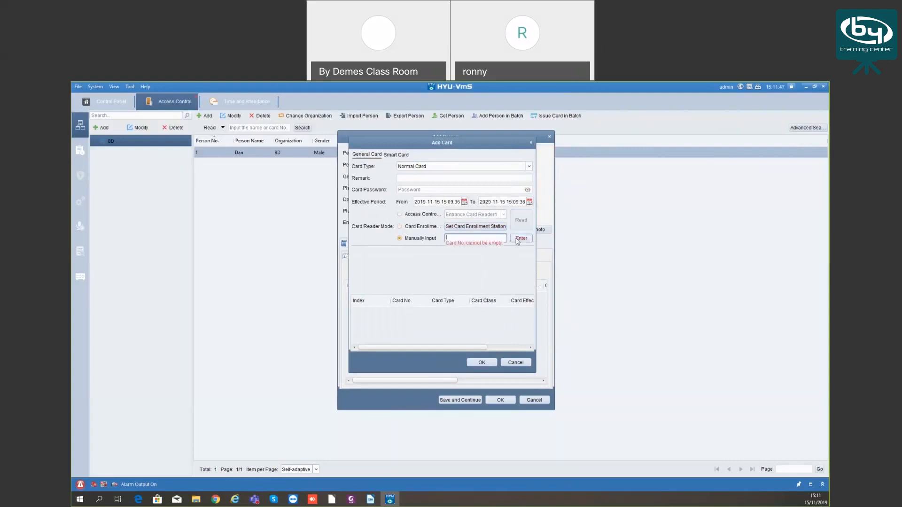
{"action": "left_click", "coordinate": [468, 227]}
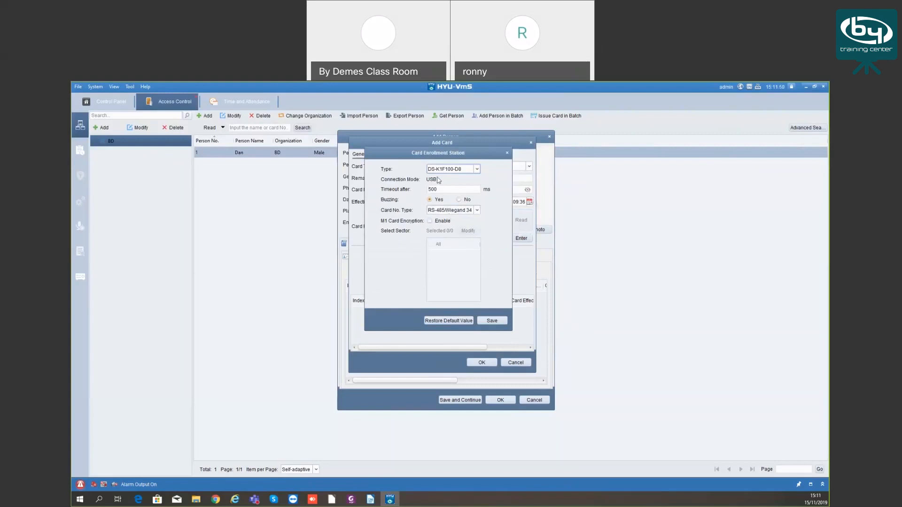
{"action": "left_click", "coordinate": [507, 152]}
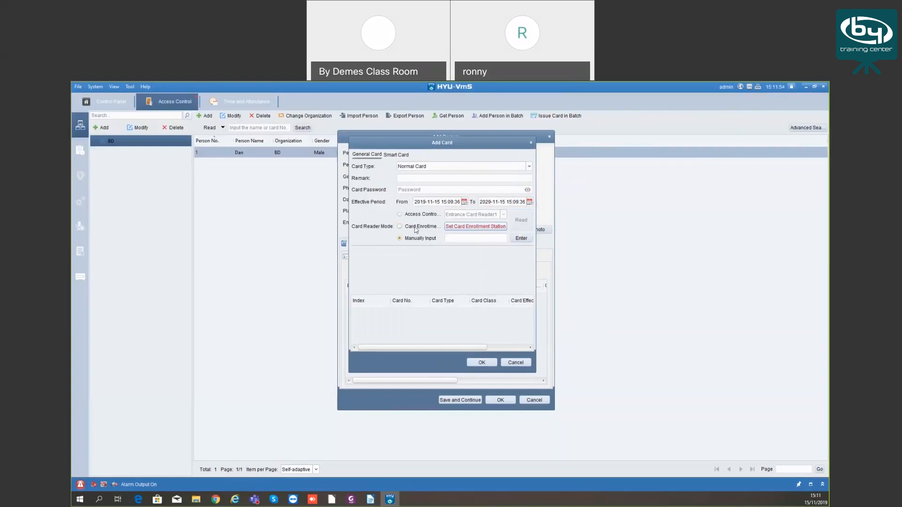
{"action": "left_click", "coordinate": [461, 227]}
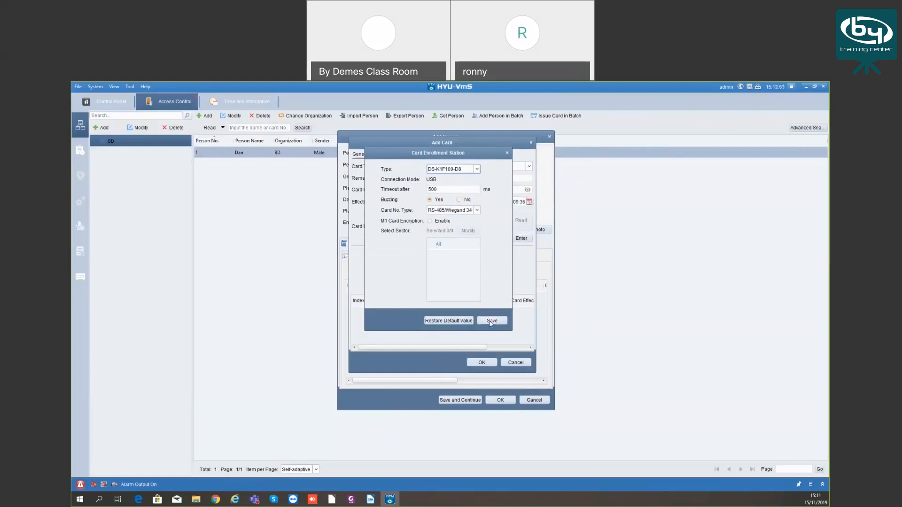
{"action": "left_click", "coordinate": [507, 154]}
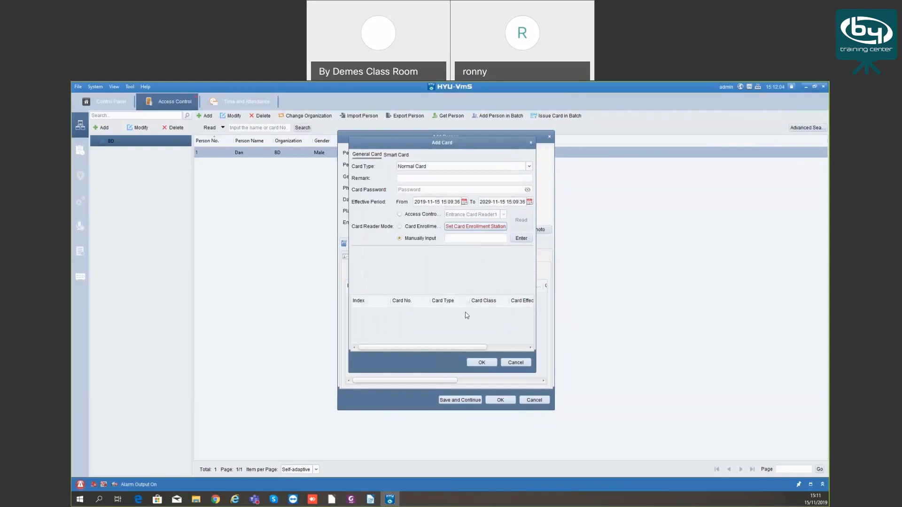
{"action": "left_click", "coordinate": [518, 363]}
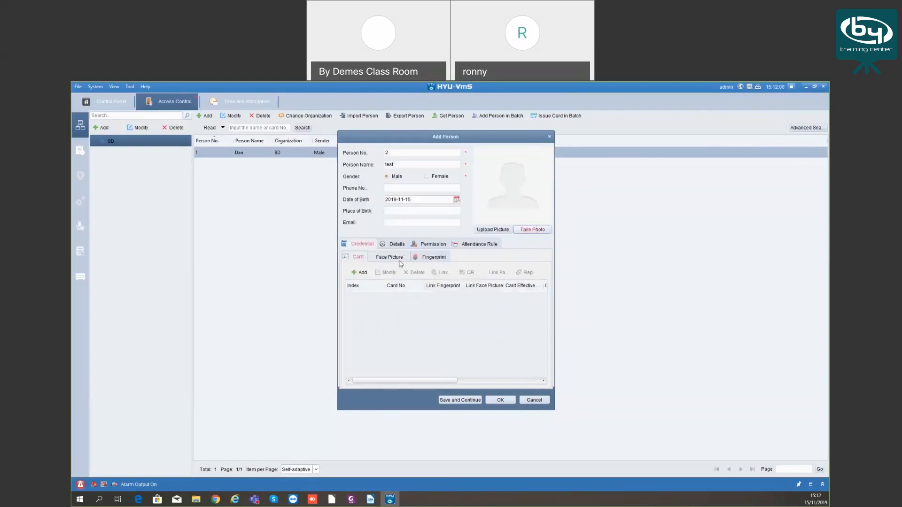
Show the person's Fingerprint credential page, with Local Collection as the collection mode
{"action": "left_click", "coordinate": [403, 258]}
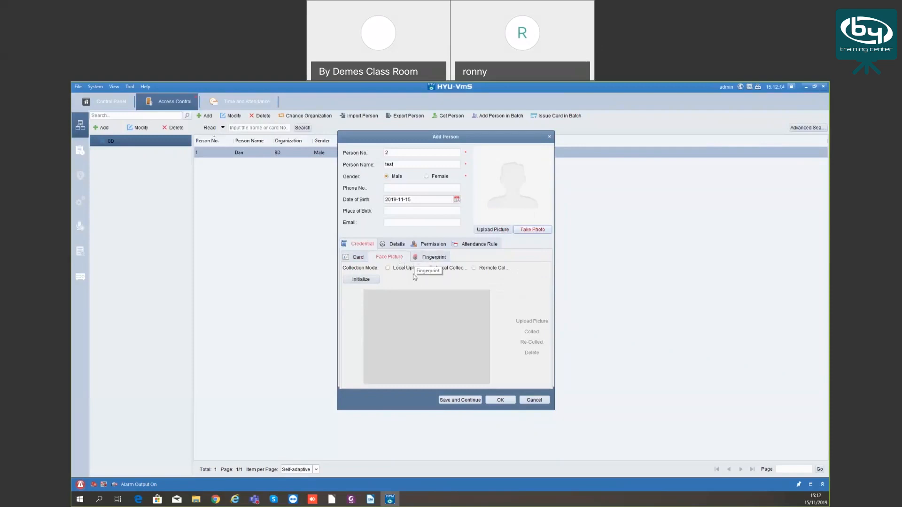
{"action": "left_click", "coordinate": [428, 257]}
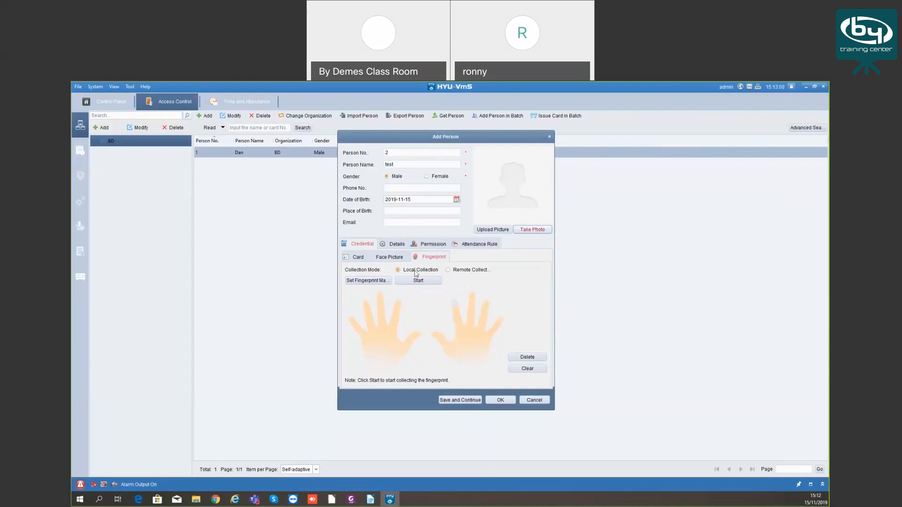
Collect a right-hand fingerprint remotely on HYU-640, then save person test to BD
{"action": "left_click", "coordinate": [448, 270]}
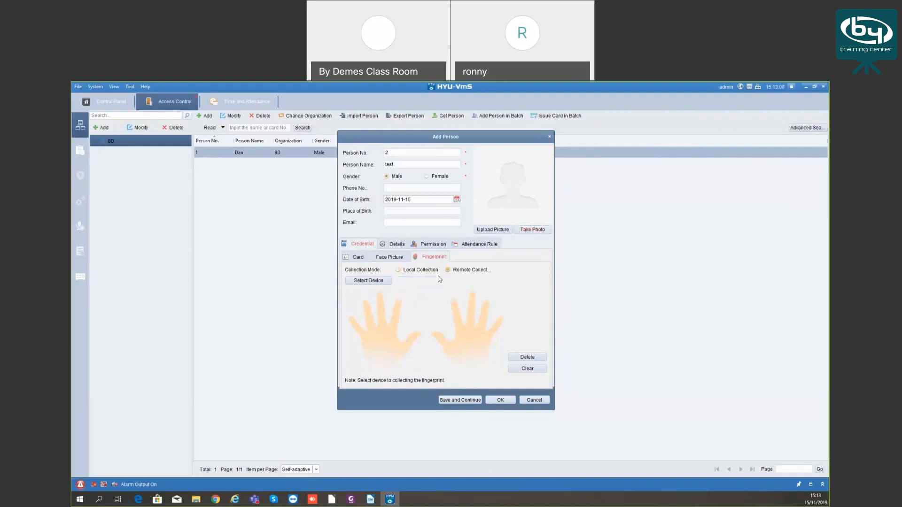
{"action": "left_click", "coordinate": [383, 281]}
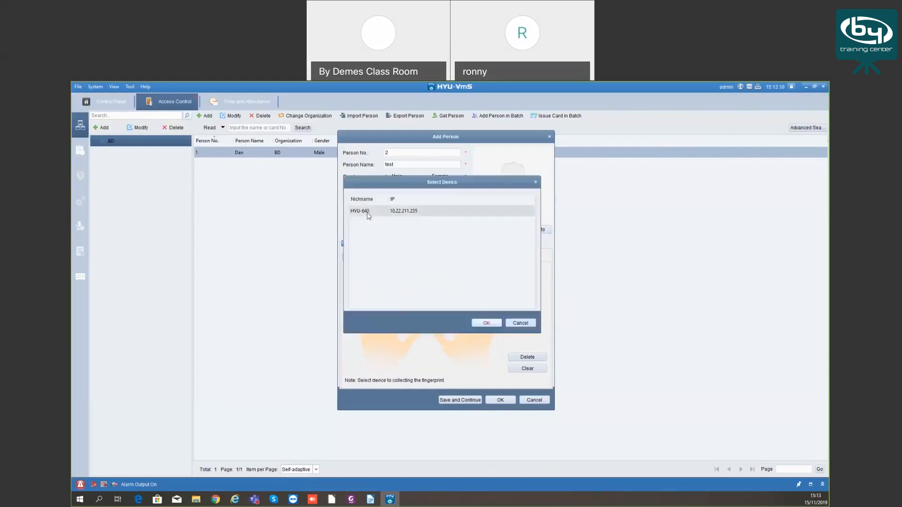
{"action": "left_click", "coordinate": [370, 213]}
{"action": "left_click", "coordinate": [487, 323]}
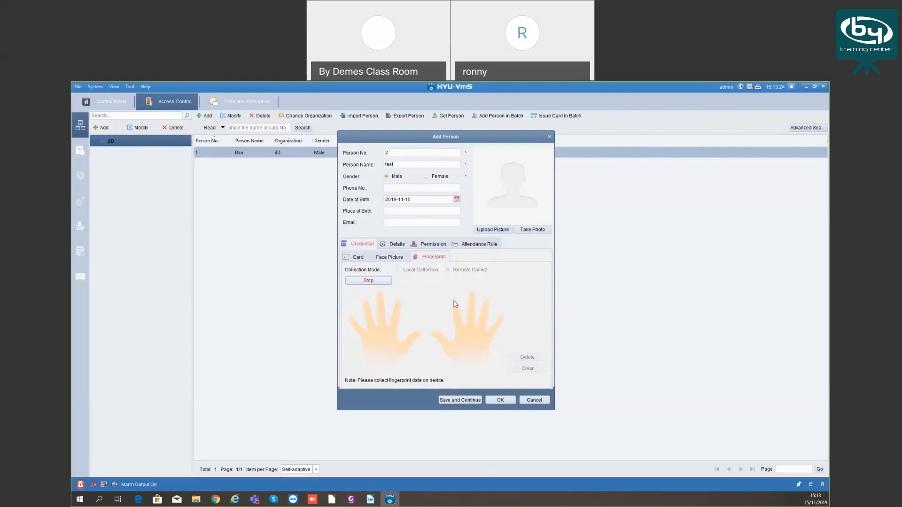
{"action": "left_click", "coordinate": [455, 302]}
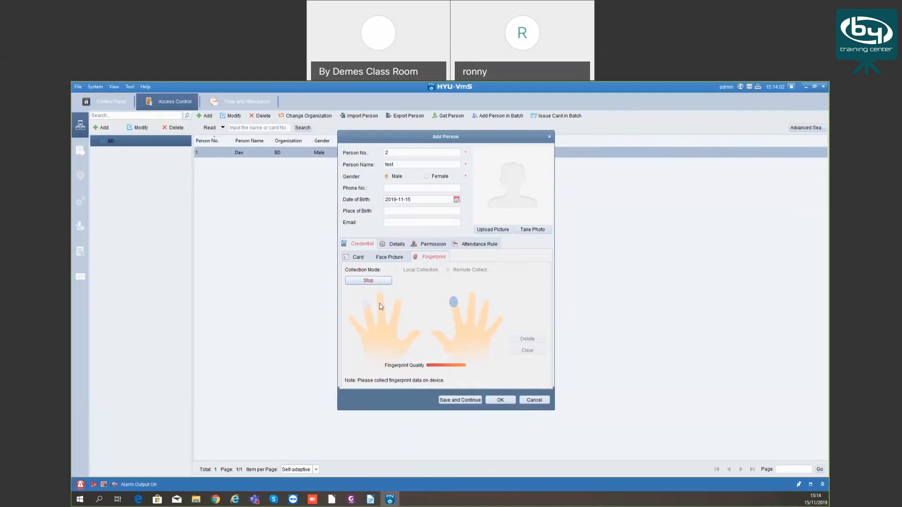
{"action": "left_click", "coordinate": [373, 282]}
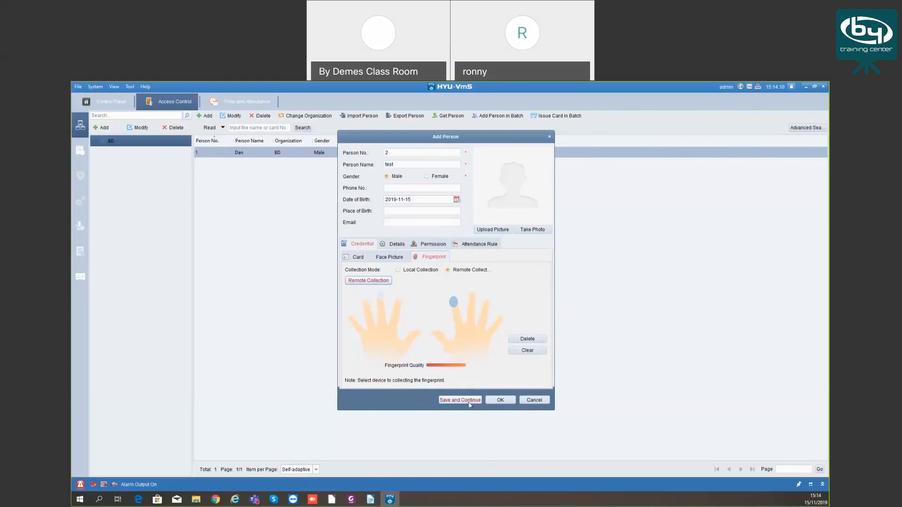
{"action": "left_click", "coordinate": [470, 401]}
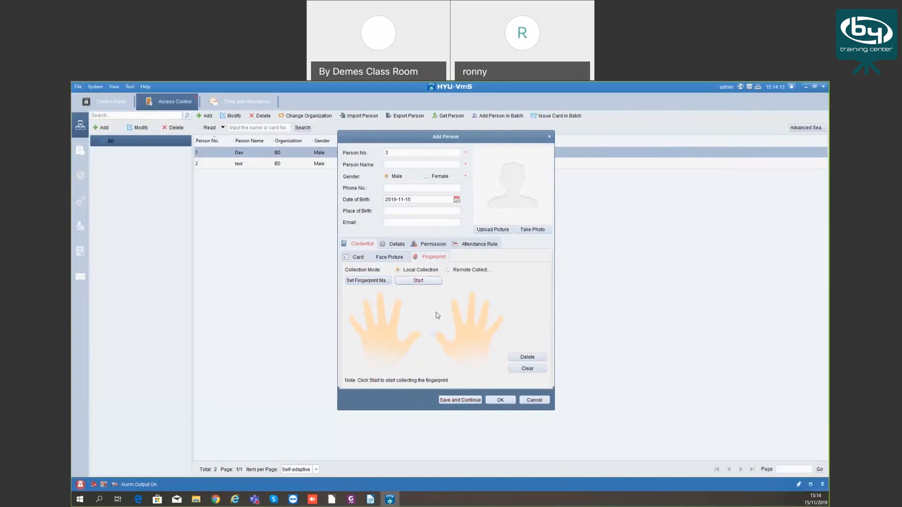
Review the person's Details fields, keeping ID as the ID type and no linked device
{"action": "left_click", "coordinate": [398, 246]}
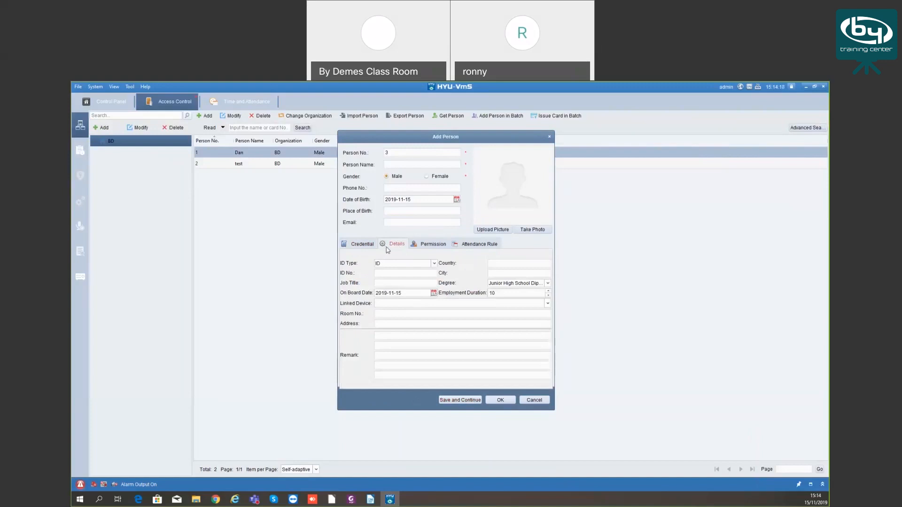
{"action": "left_click", "coordinate": [403, 268]}
{"action": "left_click", "coordinate": [402, 272]}
{"action": "left_click", "coordinate": [491, 264]}
{"action": "left_click", "coordinate": [395, 303]}
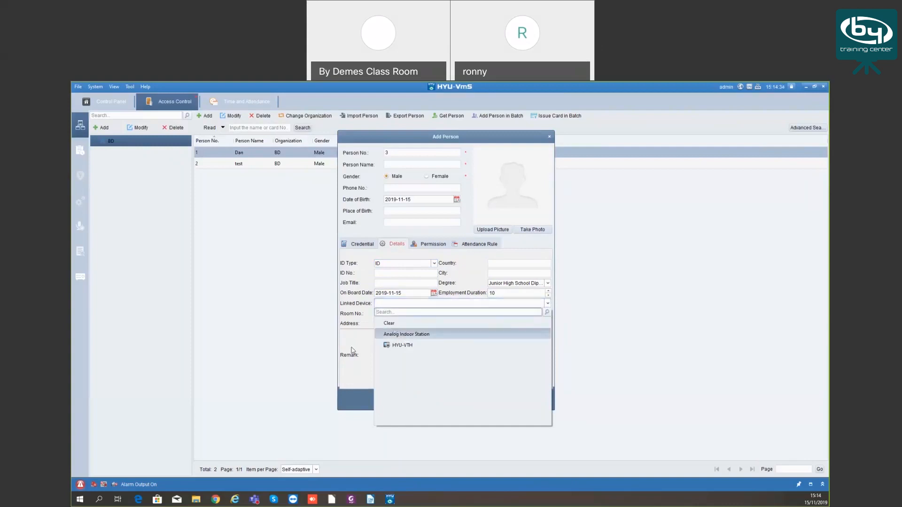
{"action": "left_click", "coordinate": [430, 323]}
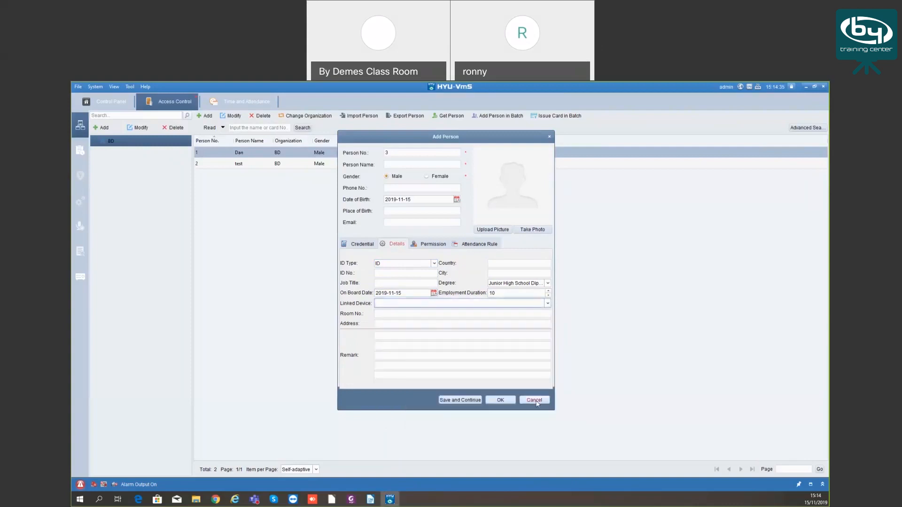
Check the Permission tab, tick Time and Attendance, then discard the unsaved person 3
{"action": "left_click", "coordinate": [429, 244]}
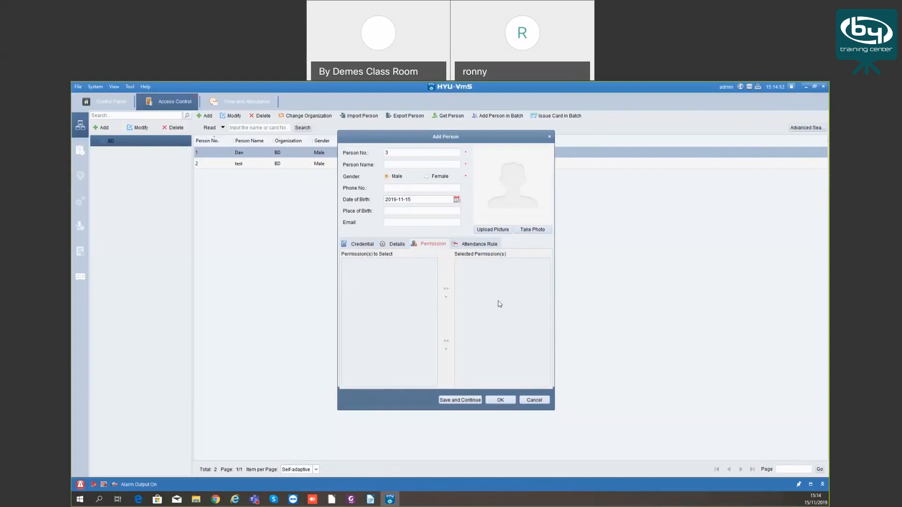
{"action": "left_click", "coordinate": [476, 245]}
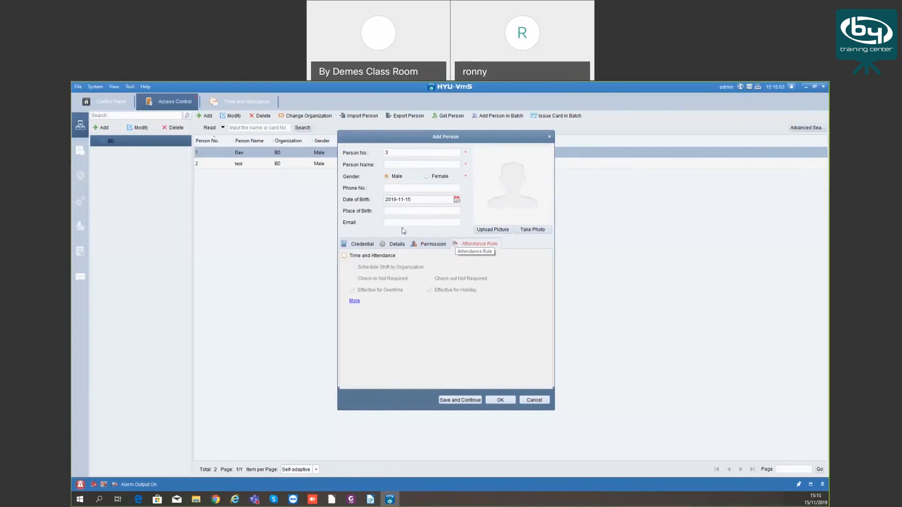
{"action": "left_click", "coordinate": [344, 256]}
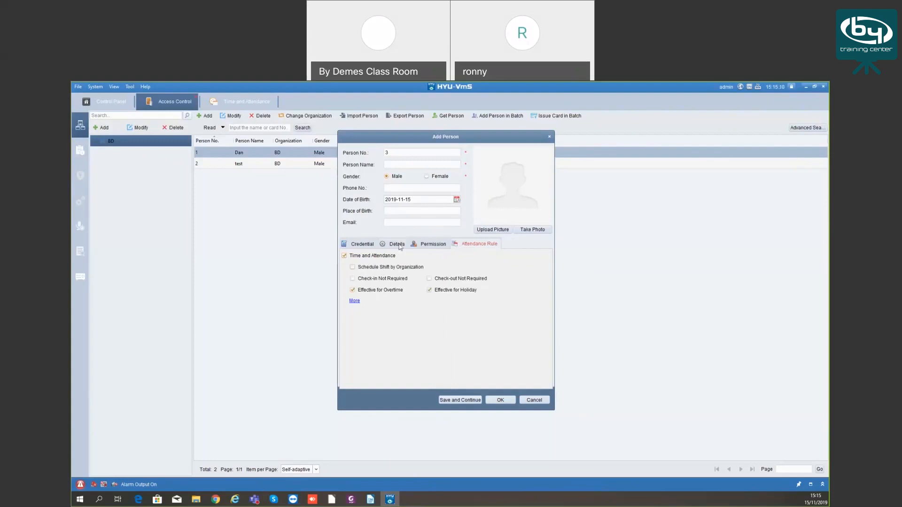
{"action": "left_click", "coordinate": [528, 401]}
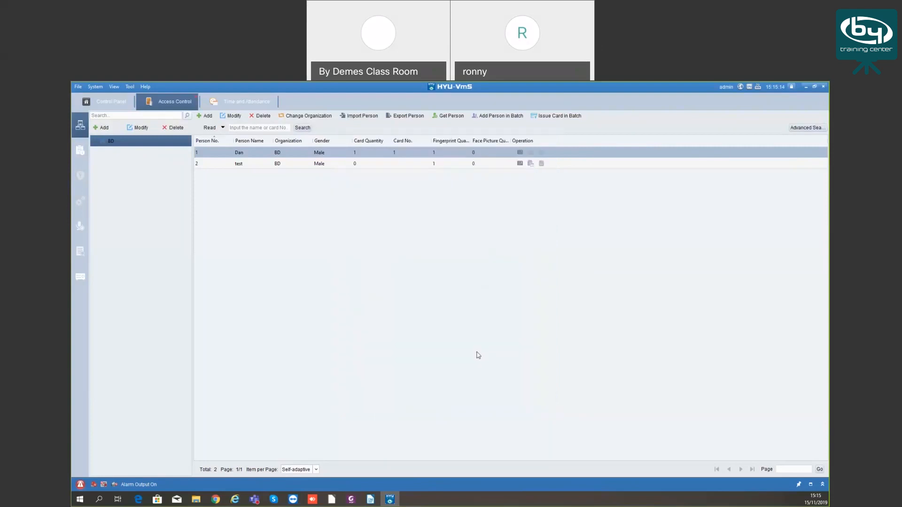
{"action": "left_click", "coordinate": [290, 164]}
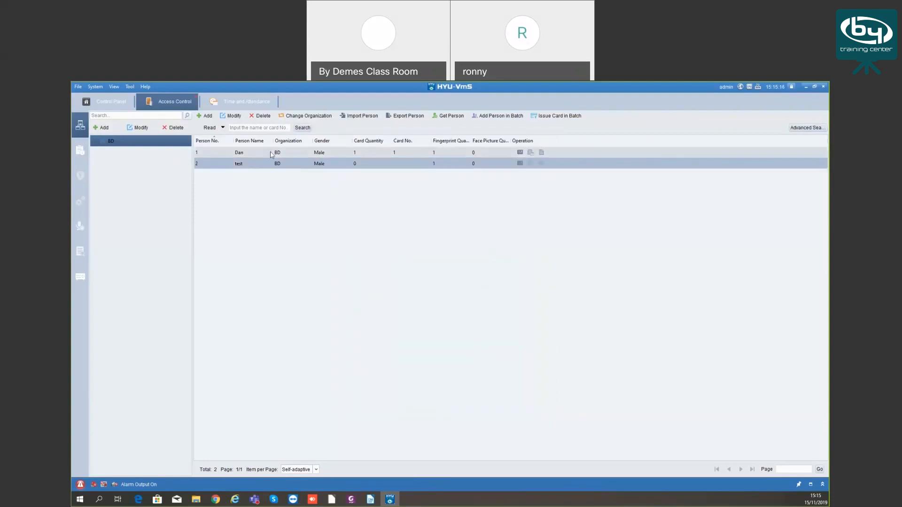
{"action": "left_click", "coordinate": [272, 154]}
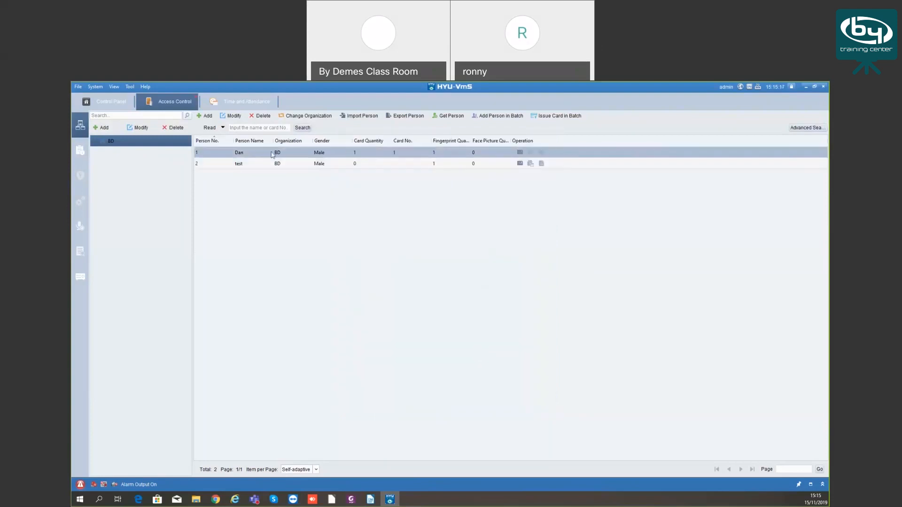
{"action": "left_click", "coordinate": [238, 119]}
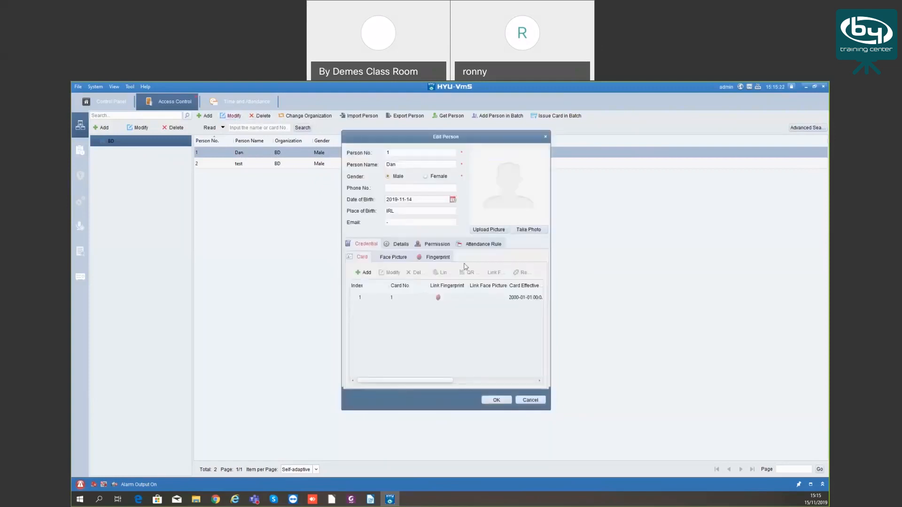
{"action": "left_click", "coordinate": [436, 257]}
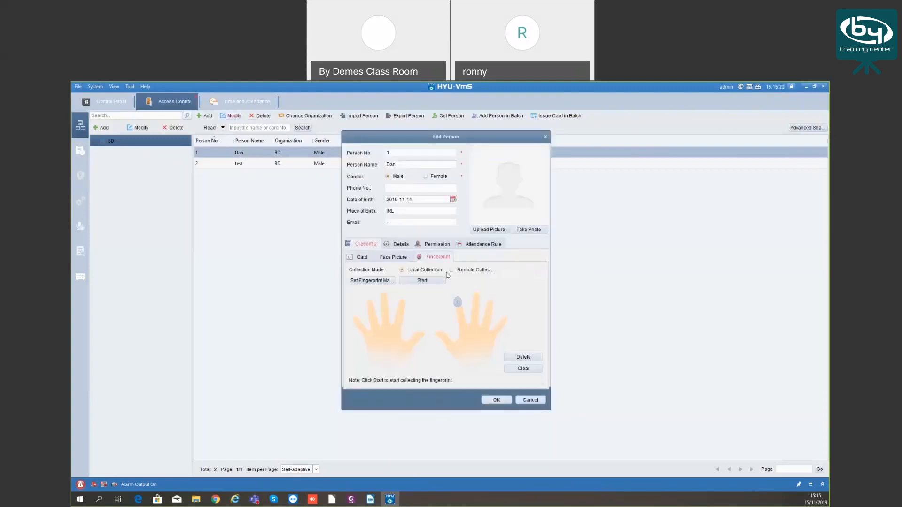
{"action": "left_click", "coordinate": [469, 246]}
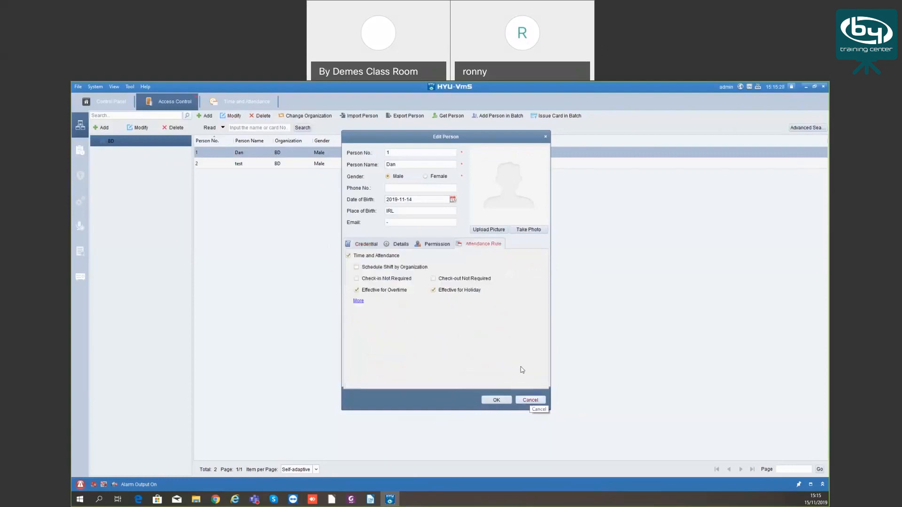
{"action": "left_click", "coordinate": [531, 400]}
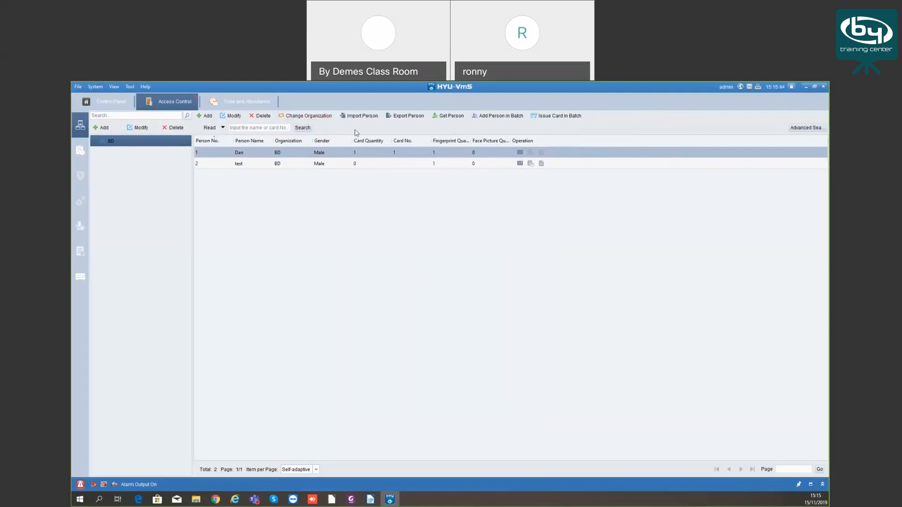
{"action": "left_click", "coordinate": [311, 119]}
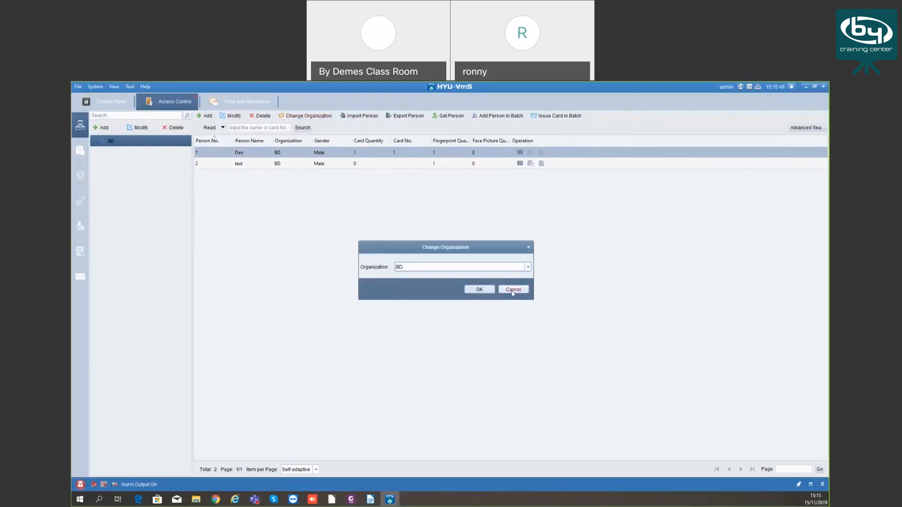
{"action": "left_click", "coordinate": [528, 267]}
{"action": "left_click", "coordinate": [519, 283]}
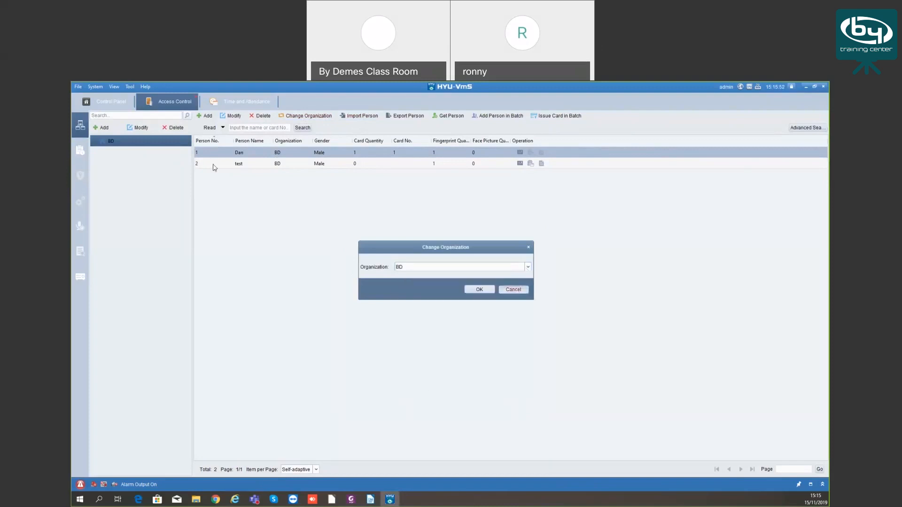
{"action": "left_click", "coordinate": [515, 290]}
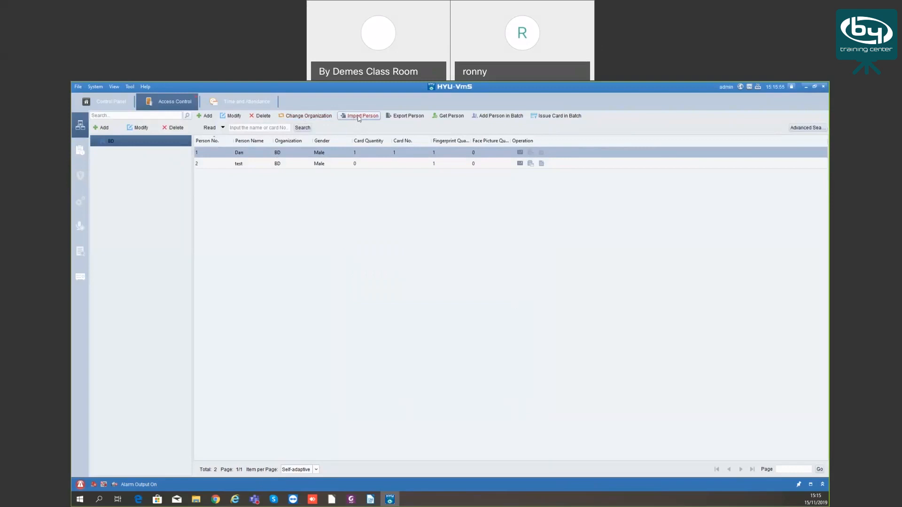
{"action": "left_click", "coordinate": [358, 117]}
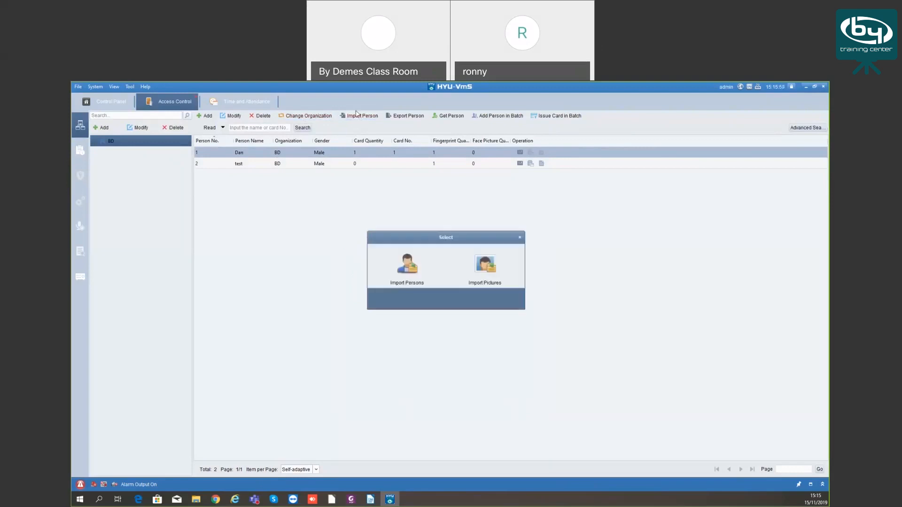
{"action": "left_click", "coordinate": [409, 270]}
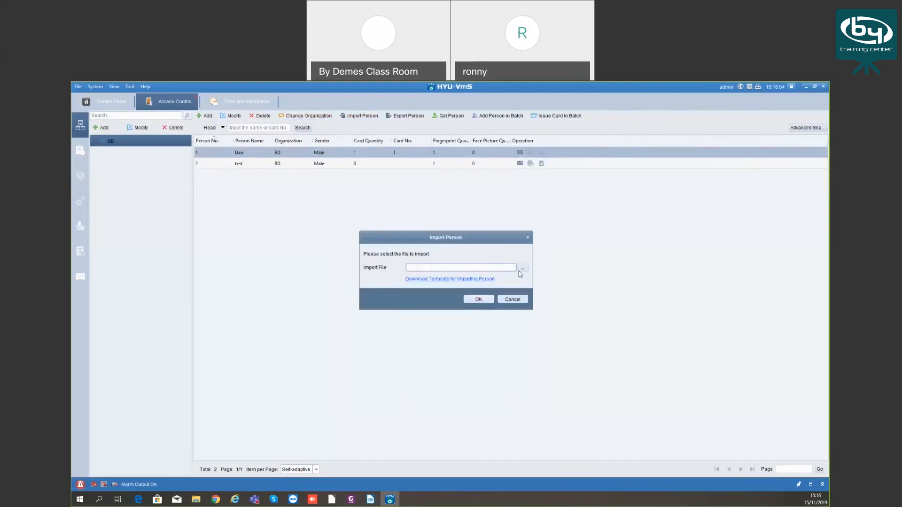
{"action": "key", "text": "Escape"}
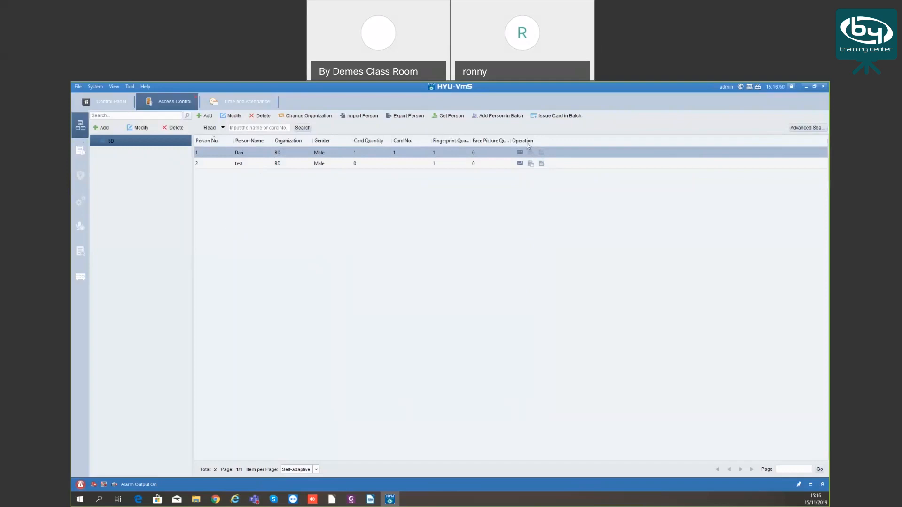
Browse the Whole Week, Work Day and Blank Template week schedules
{"action": "left_click", "coordinate": [82, 148]}
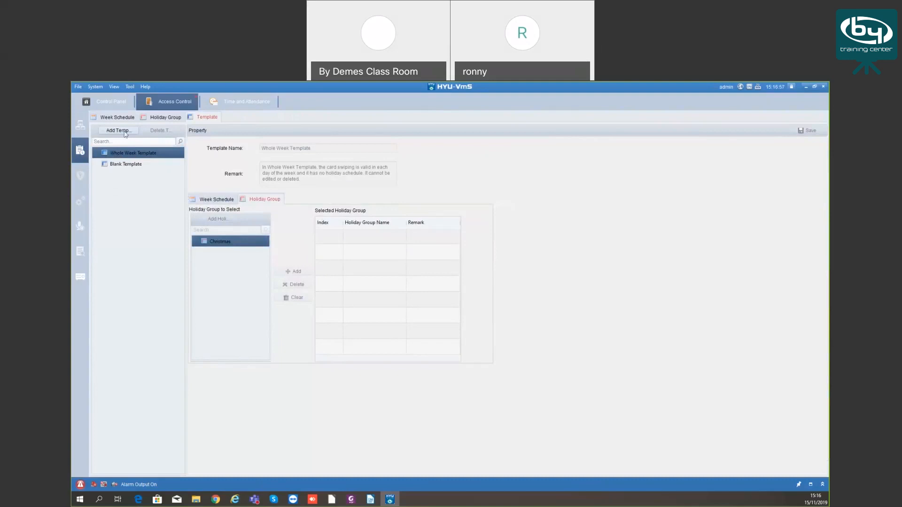
{"action": "left_click", "coordinate": [117, 118]}
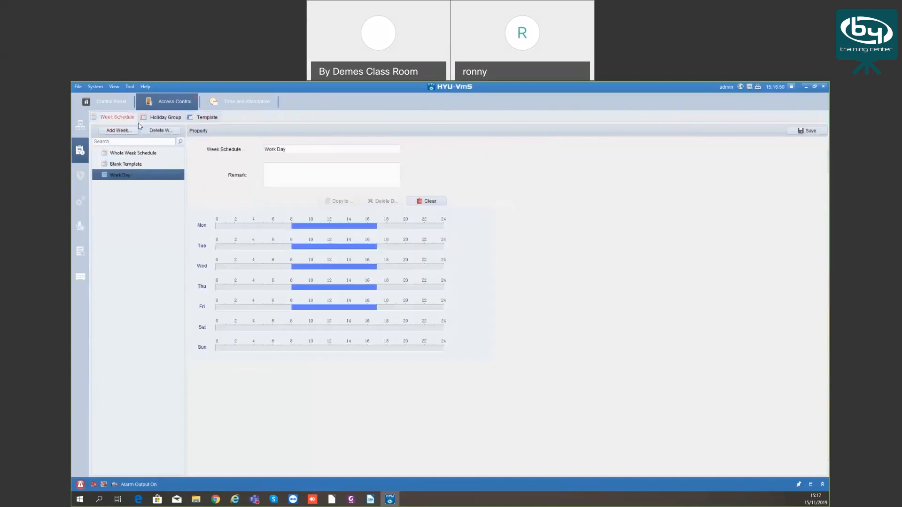
{"action": "left_click", "coordinate": [138, 154]}
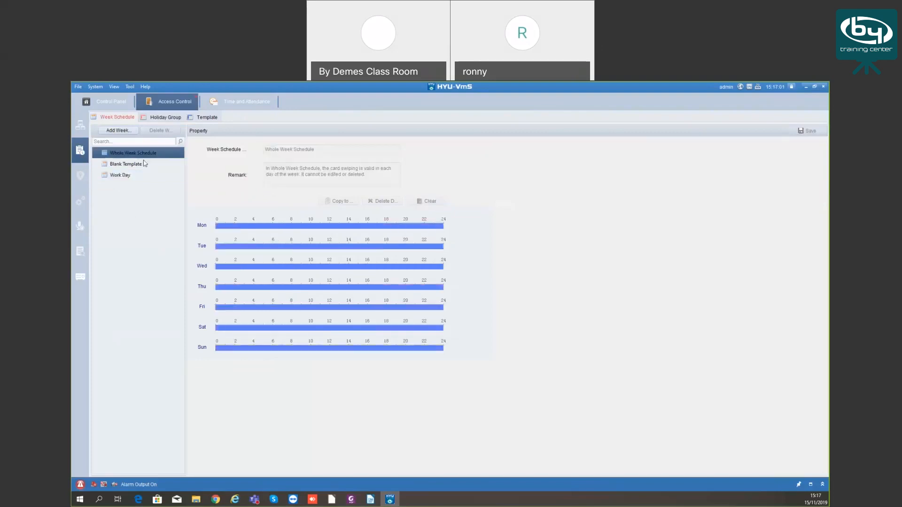
{"action": "left_click", "coordinate": [132, 176]}
{"action": "left_click", "coordinate": [133, 153]}
{"action": "left_click", "coordinate": [137, 165]}
{"action": "left_click", "coordinate": [139, 155]}
{"action": "left_click", "coordinate": [127, 165]}
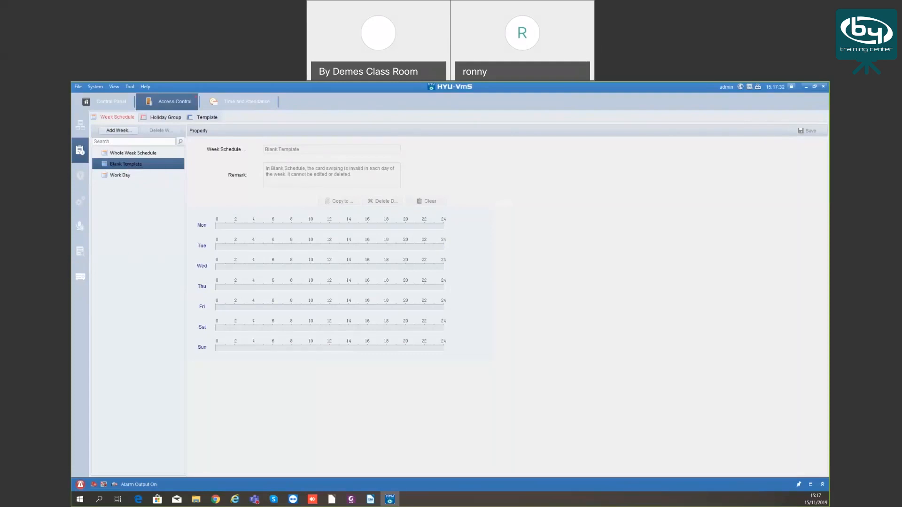
Start a new week schedule, cancel it, and select Work Day
{"action": "left_click", "coordinate": [119, 131]}
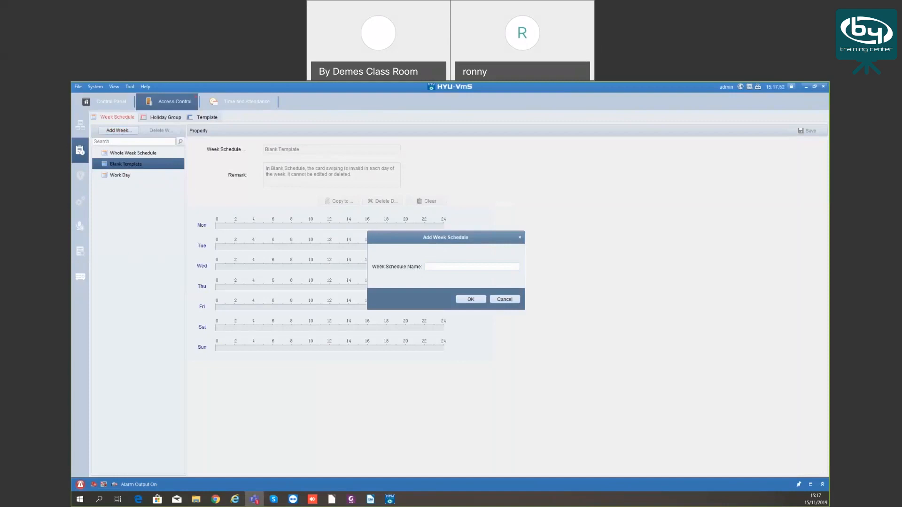
{"action": "left_click", "coordinate": [428, 251]}
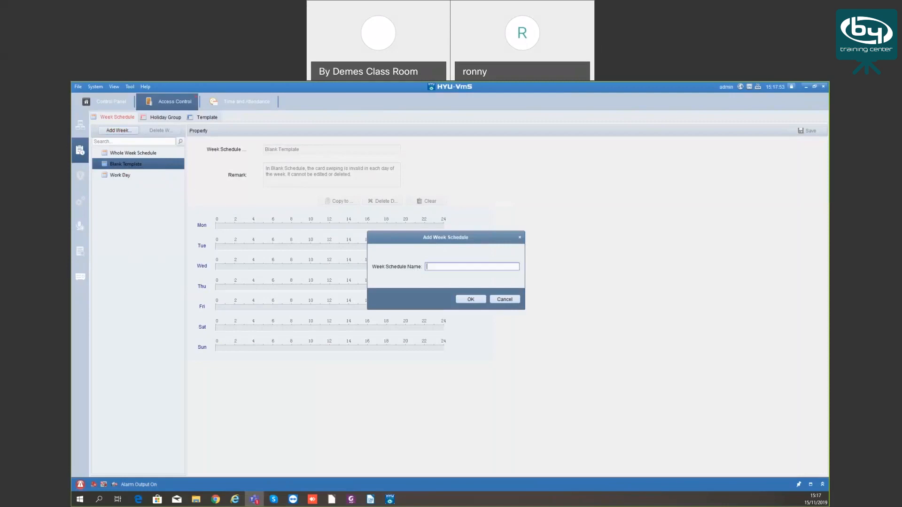
{"action": "left_click", "coordinate": [503, 299]}
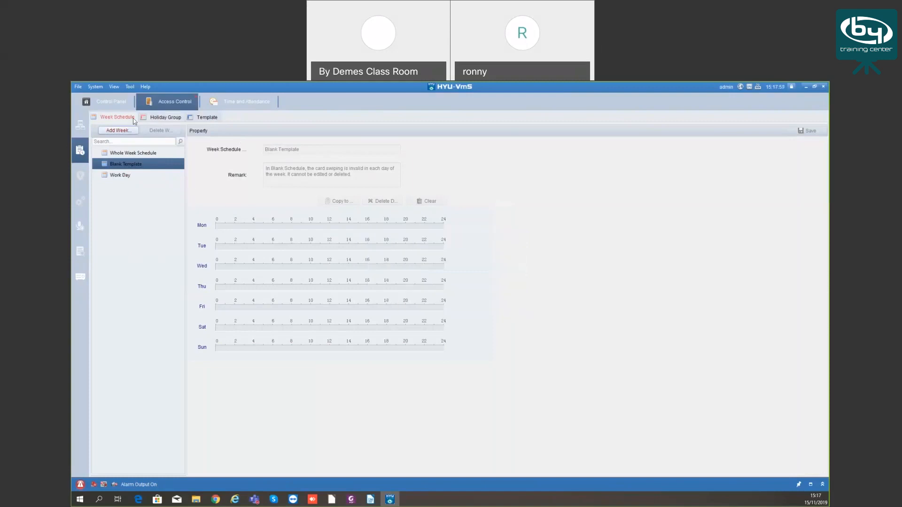
{"action": "left_click", "coordinate": [120, 174]}
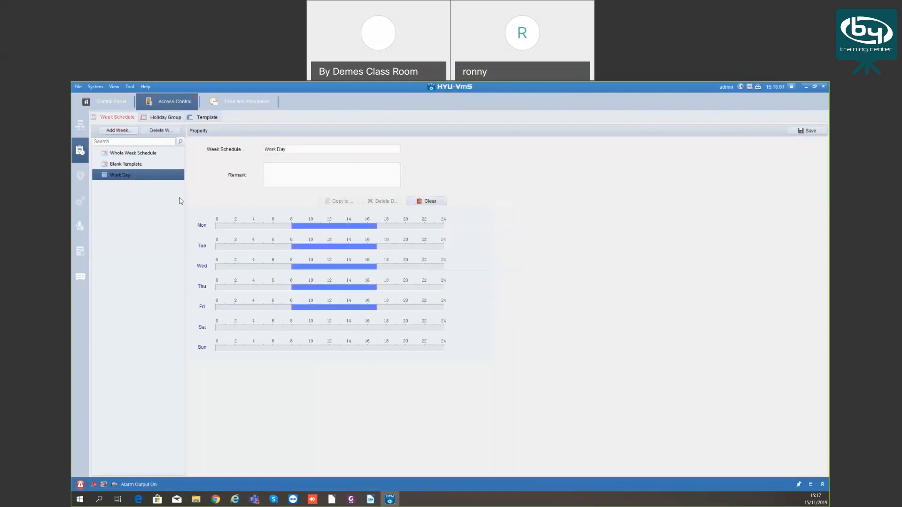
Draw a Saturday time span in Work Day and edit it to 08:27–14:50
{"action": "left_click", "coordinate": [287, 147]}
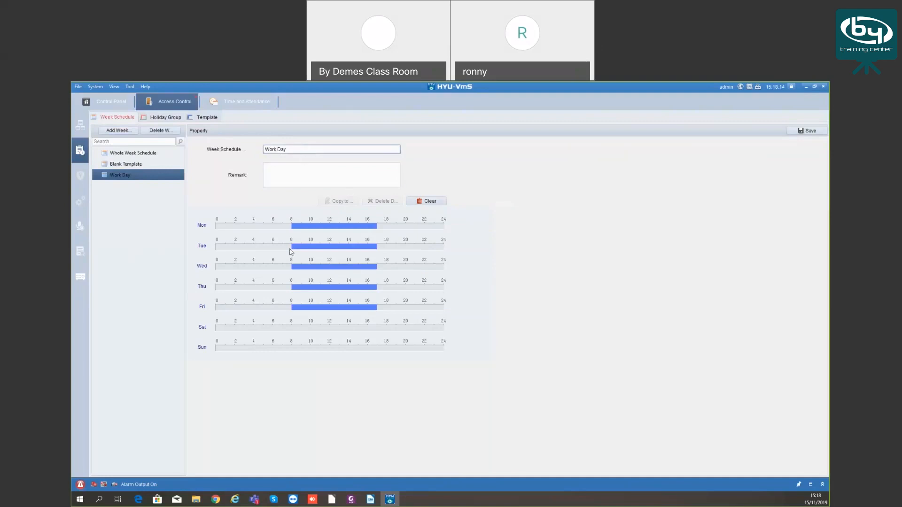
{"action": "triple_click", "coordinate": [281, 150]}
{"action": "left_click", "coordinate": [280, 175]}
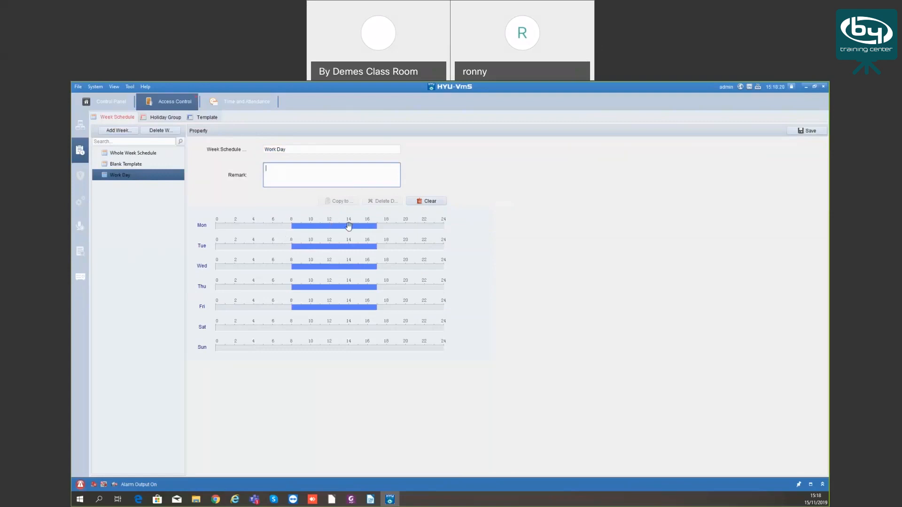
{"action": "left_click", "coordinate": [299, 227]}
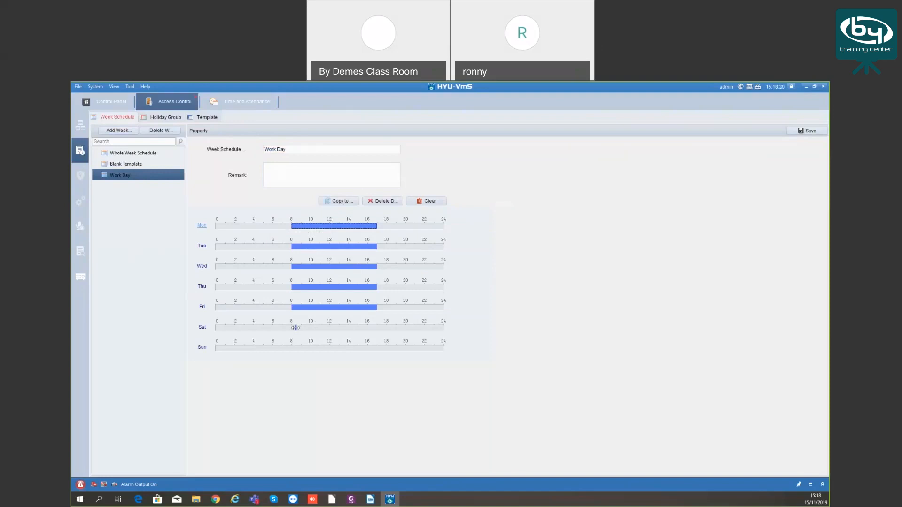
{"action": "left_click_drag", "start_coordinate": [295, 328], "coordinate": [356, 328]}
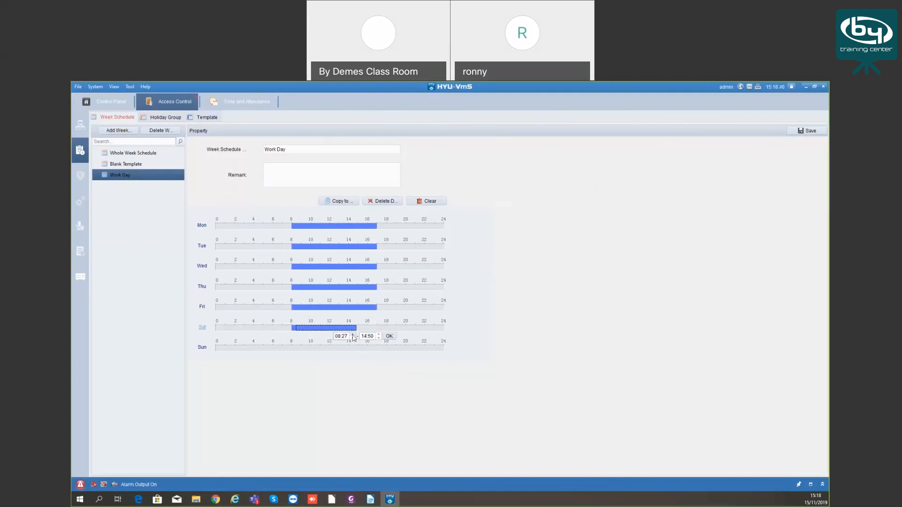
{"action": "left_click", "coordinate": [296, 328]}
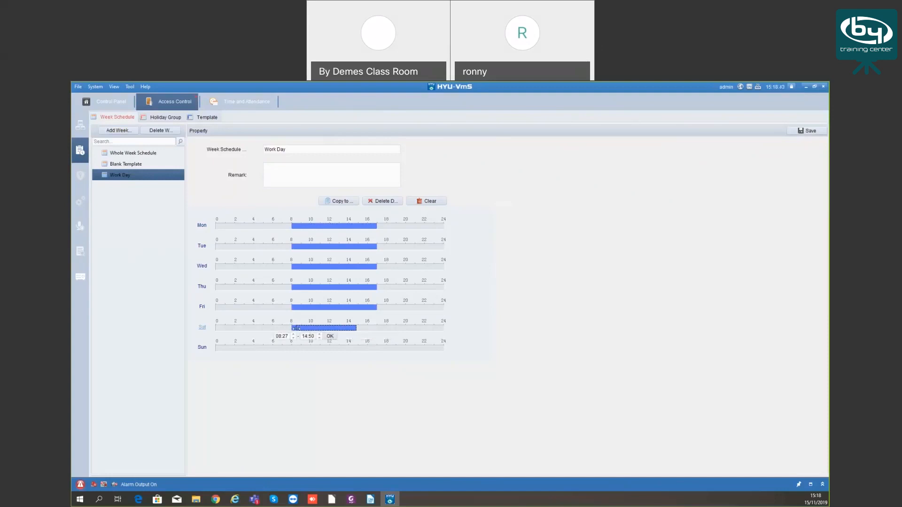
{"action": "left_click", "coordinate": [289, 336]}
{"action": "left_click", "coordinate": [330, 336]}
Copy Saturday's span to the whole week, then clear all time spans
{"action": "left_click", "coordinate": [339, 201]}
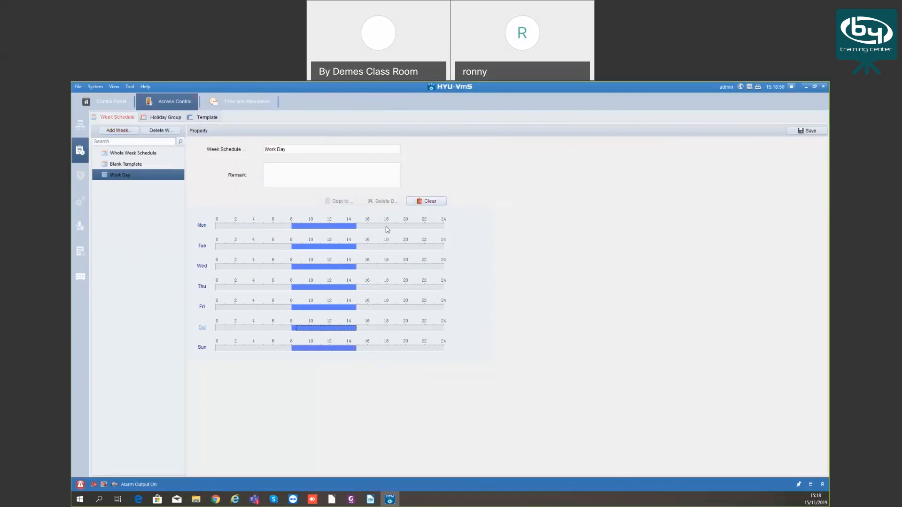
{"action": "left_click", "coordinate": [424, 202]}
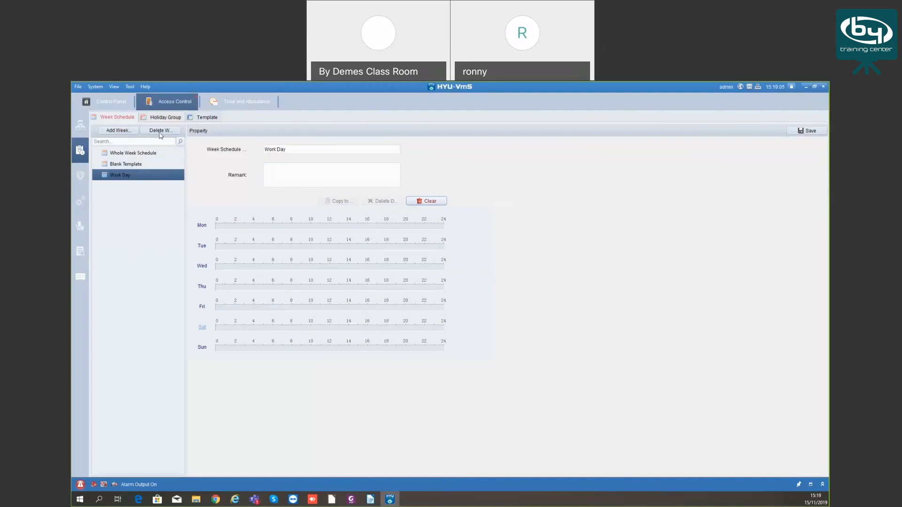
{"action": "left_click", "coordinate": [281, 176]}
{"action": "left_click", "coordinate": [304, 150]}
Go to Holiday Group without saving the schedule, and give Christmas an 8–10 h duration span
{"action": "left_click", "coordinate": [165, 119]}
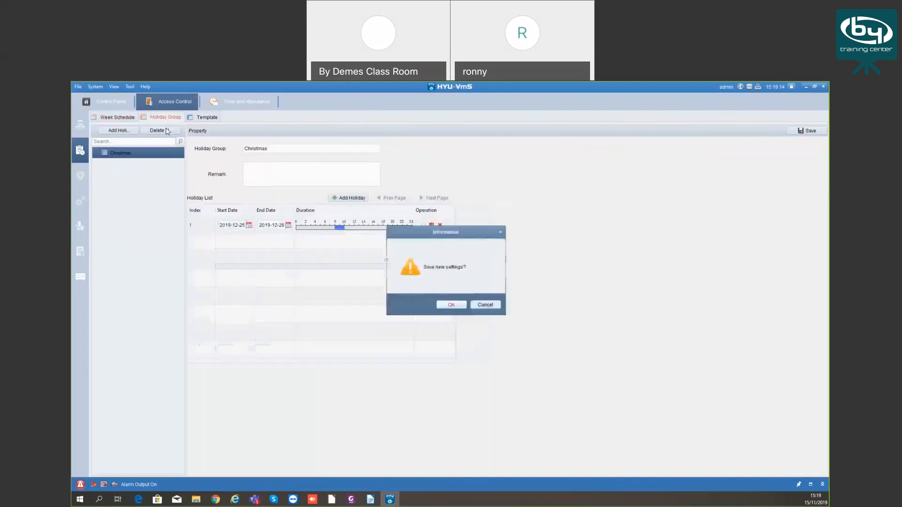
{"action": "left_click", "coordinate": [484, 305]}
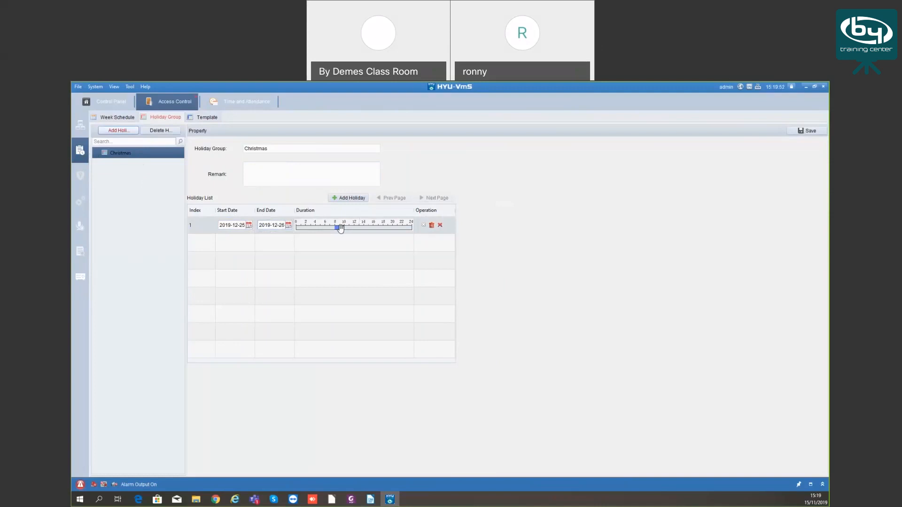
{"action": "left_click_drag", "start_coordinate": [338, 227], "coordinate": [346, 226]}
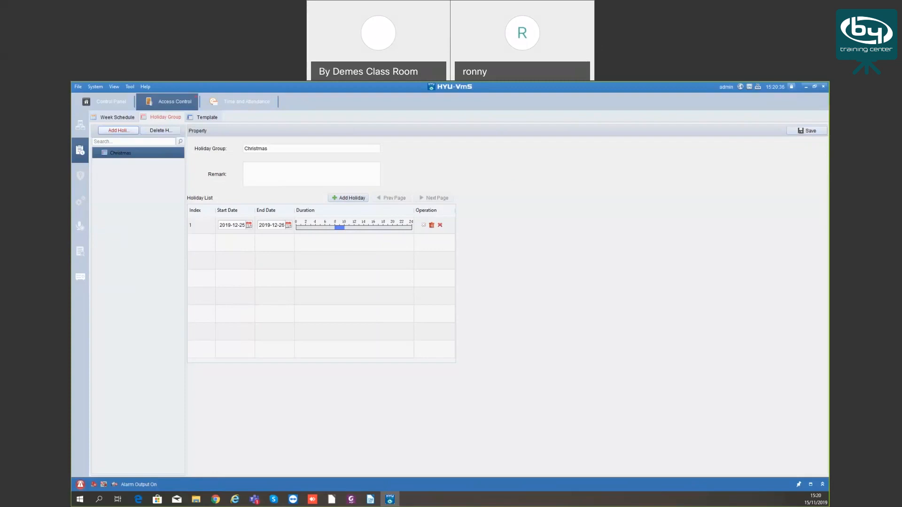
Look over the Blank and Whole Week templates, then add a template named test
{"action": "left_click", "coordinate": [207, 118]}
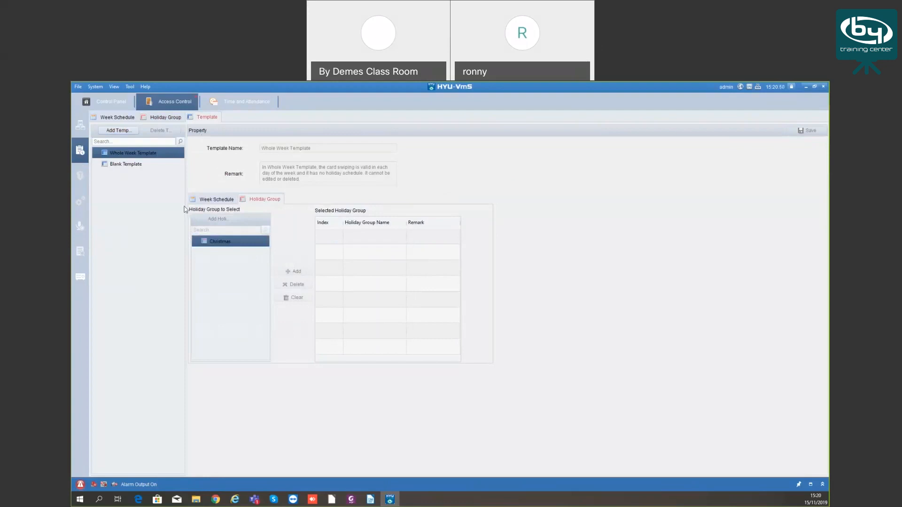
{"action": "left_click", "coordinate": [133, 160]}
{"action": "left_click", "coordinate": [132, 154]}
{"action": "left_click", "coordinate": [131, 165]}
{"action": "left_click", "coordinate": [131, 155]}
{"action": "left_click", "coordinate": [119, 131]}
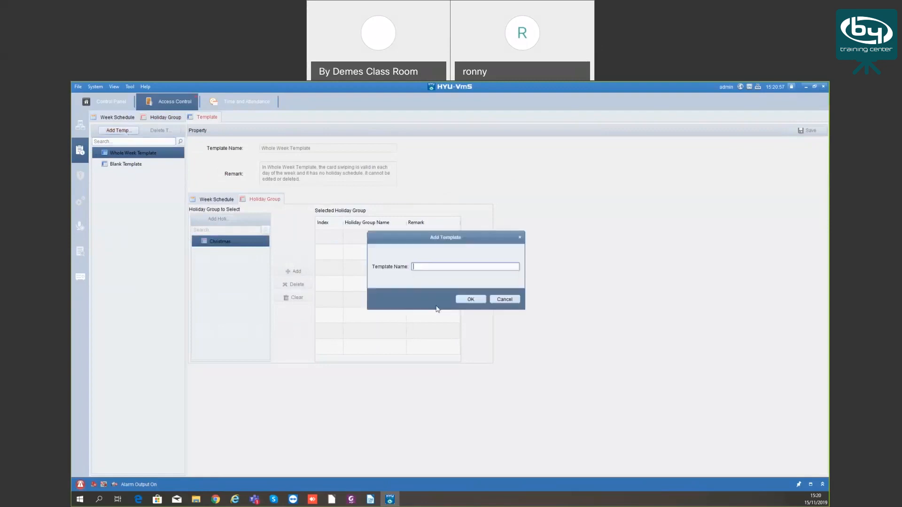
{"action": "type", "text": "test"}
{"action": "key", "text": "Return"}
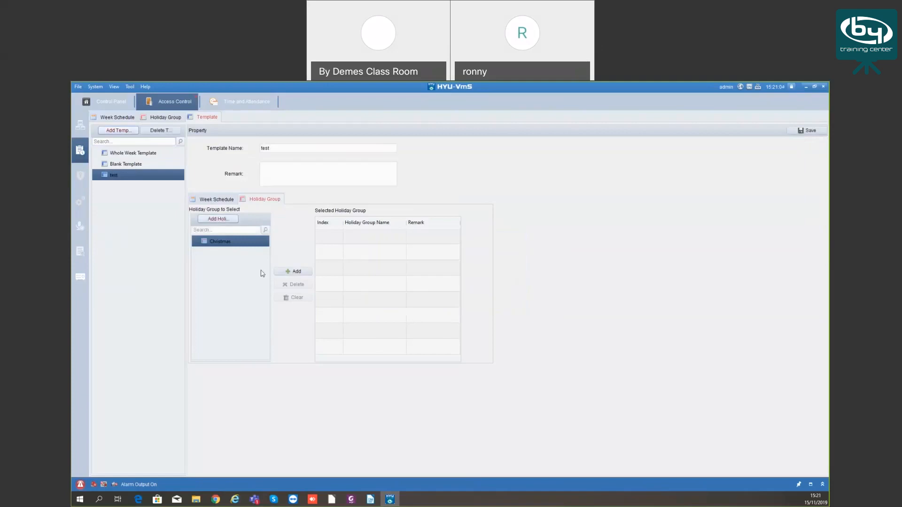
Assign the Work Day week schedule to the test template
{"action": "left_click", "coordinate": [224, 201]}
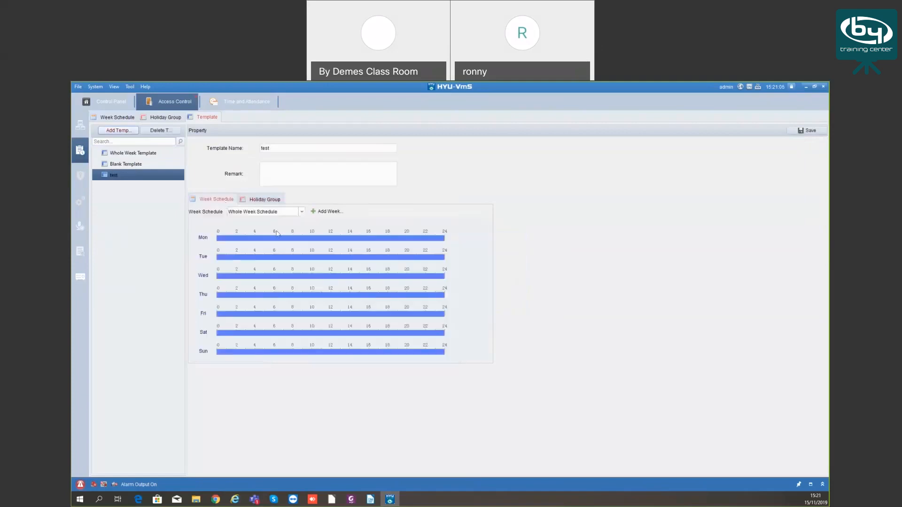
{"action": "left_click", "coordinate": [301, 212]}
{"action": "left_click", "coordinate": [254, 235]}
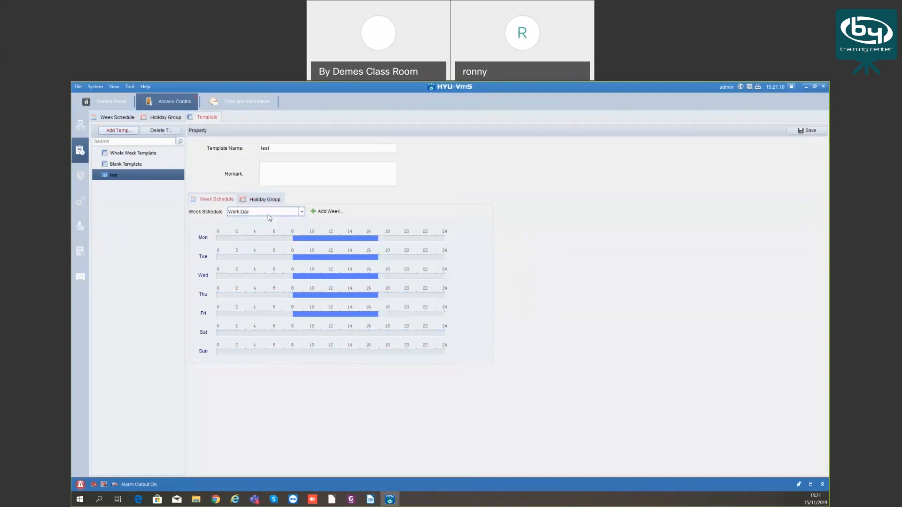
{"action": "left_click", "coordinate": [330, 212]}
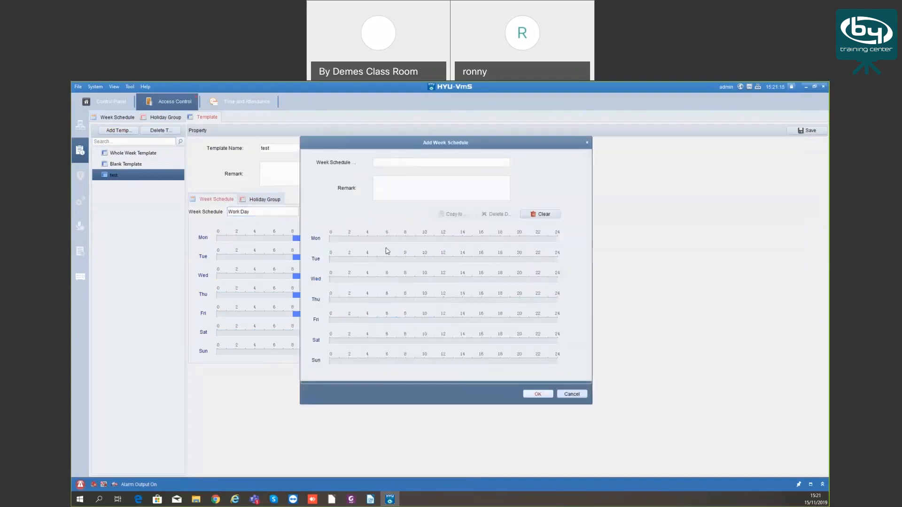
{"action": "left_click", "coordinate": [433, 161]}
{"action": "key", "text": "Escape"}
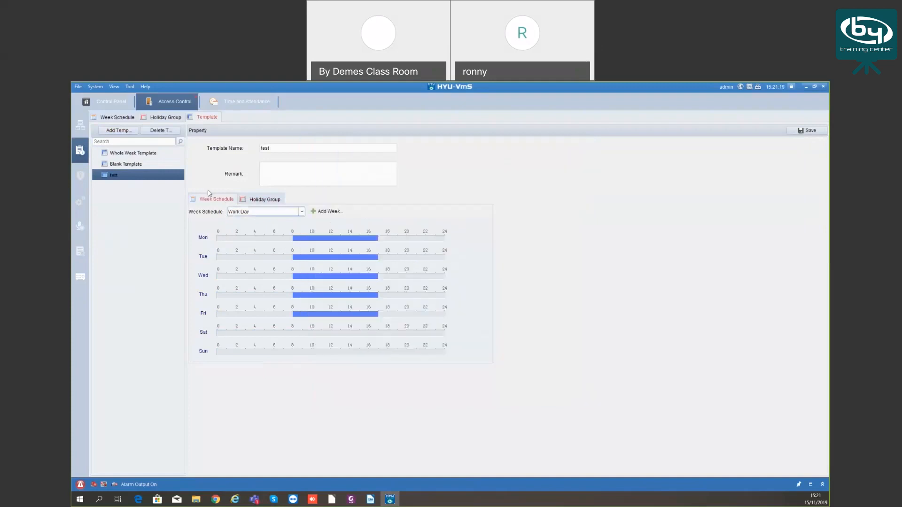
Add the Christmas holiday group to the test template and save it
{"action": "left_click", "coordinate": [254, 199]}
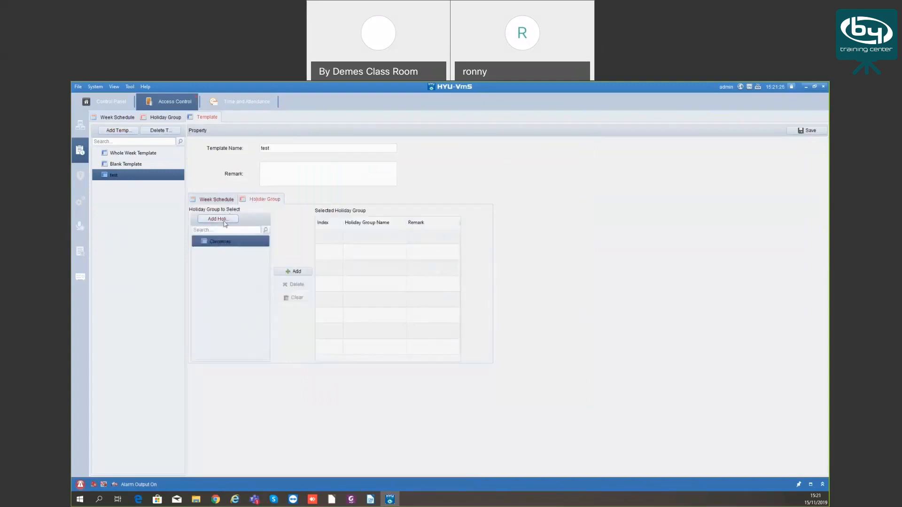
{"action": "left_click", "coordinate": [293, 271]}
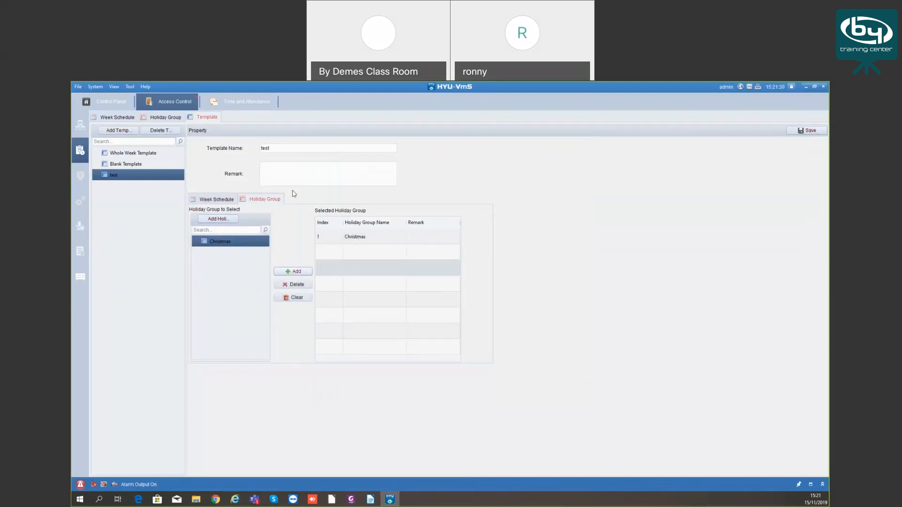
{"action": "left_click", "coordinate": [807, 131]}
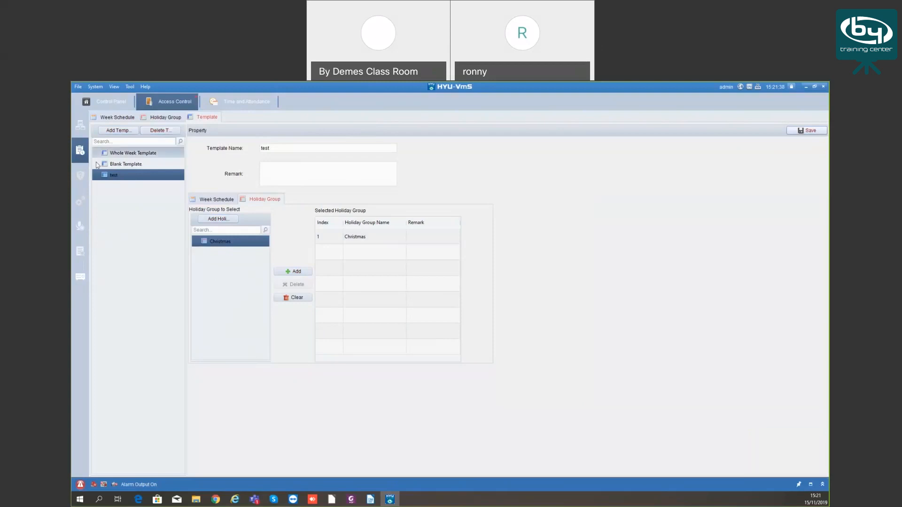
{"action": "left_click", "coordinate": [81, 178]}
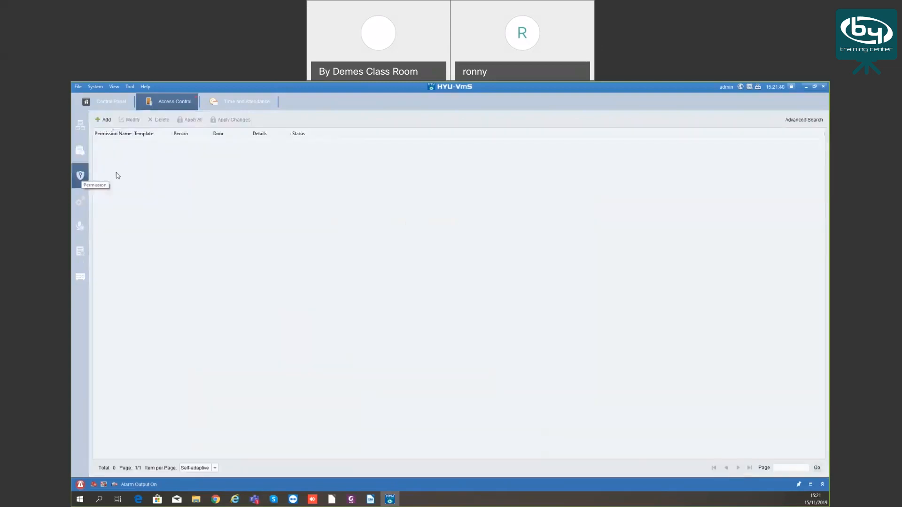
Create permission test using template test, covering person test and door Door1_HYU-640
{"action": "left_click", "coordinate": [107, 120]}
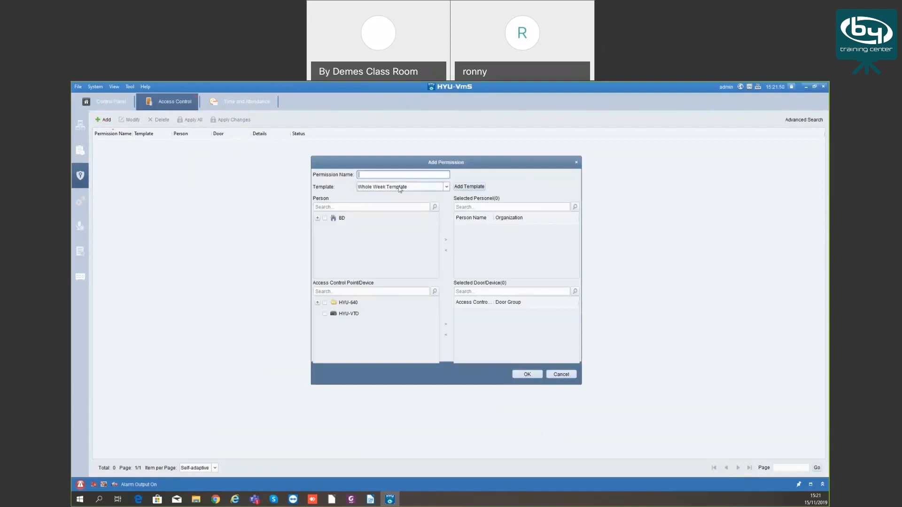
{"action": "type", "text": "test"}
{"action": "left_click", "coordinate": [446, 187]}
{"action": "left_click", "coordinate": [424, 210]}
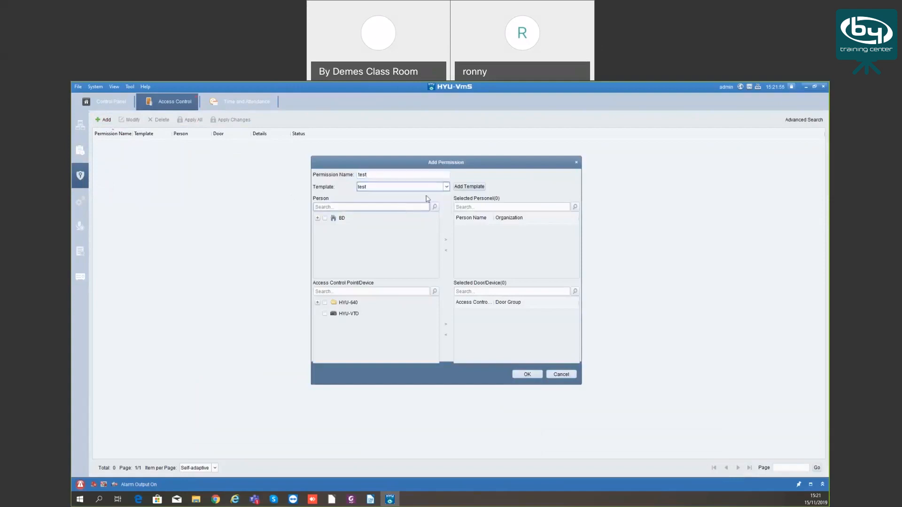
{"action": "left_click", "coordinate": [318, 218]}
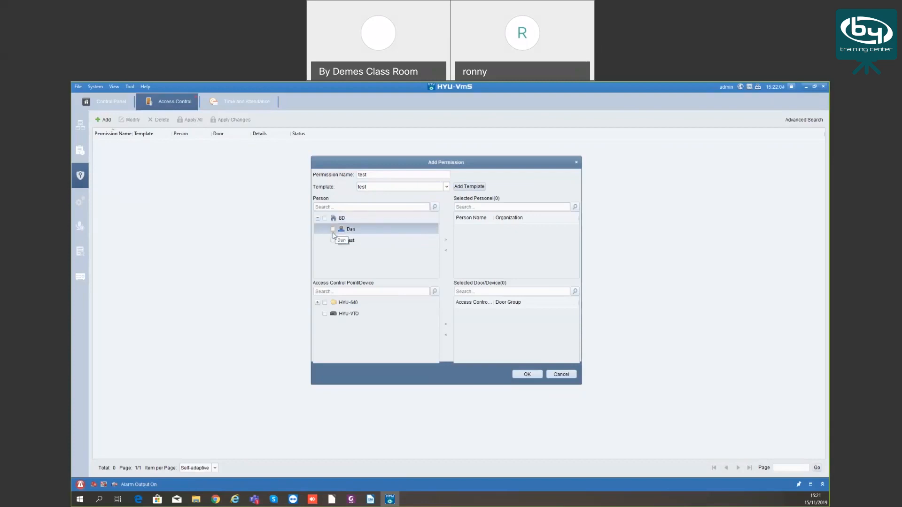
{"action": "left_click", "coordinate": [333, 241]}
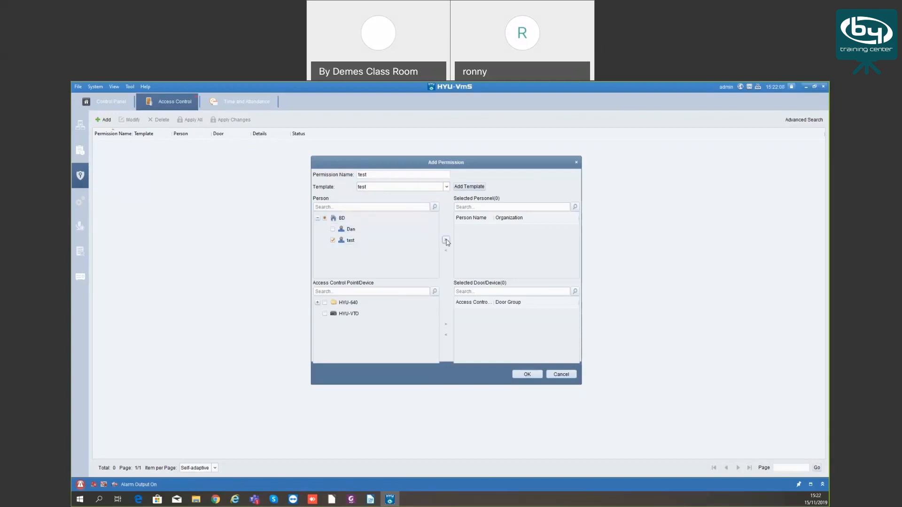
{"action": "left_click", "coordinate": [446, 240]}
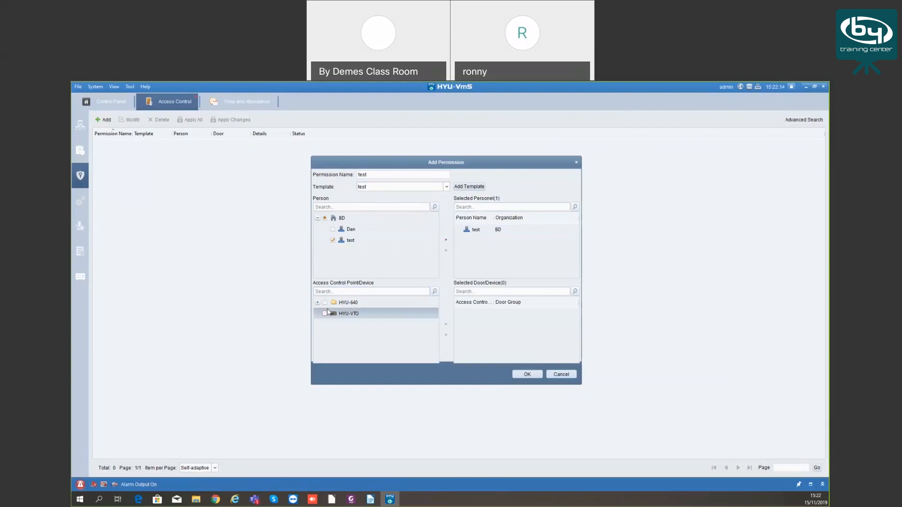
{"action": "left_click", "coordinate": [319, 304]}
{"action": "left_click", "coordinate": [333, 313]}
{"action": "left_click", "coordinate": [446, 324]}
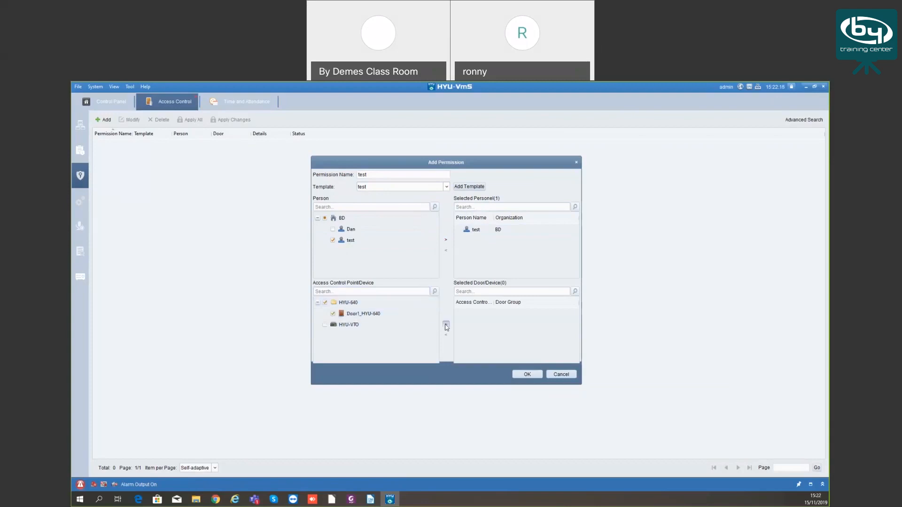
{"action": "left_click", "coordinate": [527, 375]}
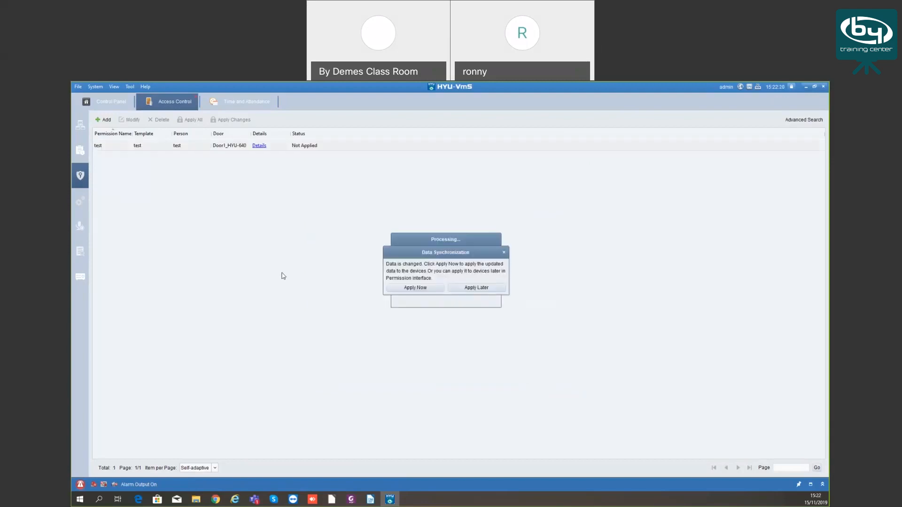
Apply the test permission to HYU-640 now and close the 100% Applied result
{"action": "left_click", "coordinate": [429, 288]}
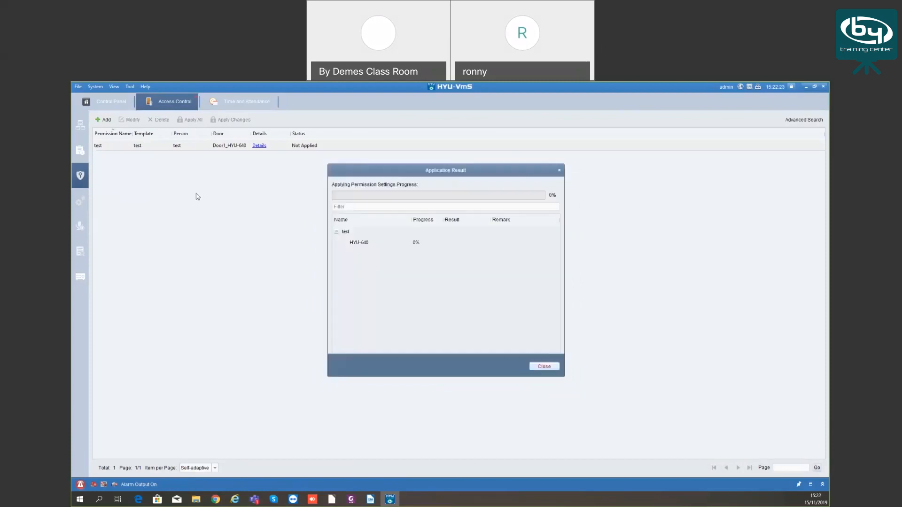
{"action": "left_click", "coordinate": [547, 367]}
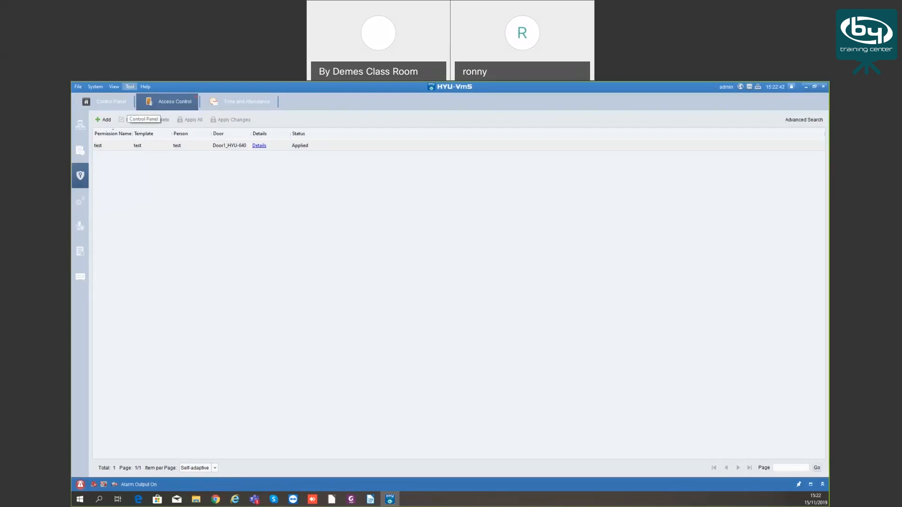
Open Access Control Parameters and expand Door1 to show its card readers
{"action": "left_click", "coordinate": [80, 205]}
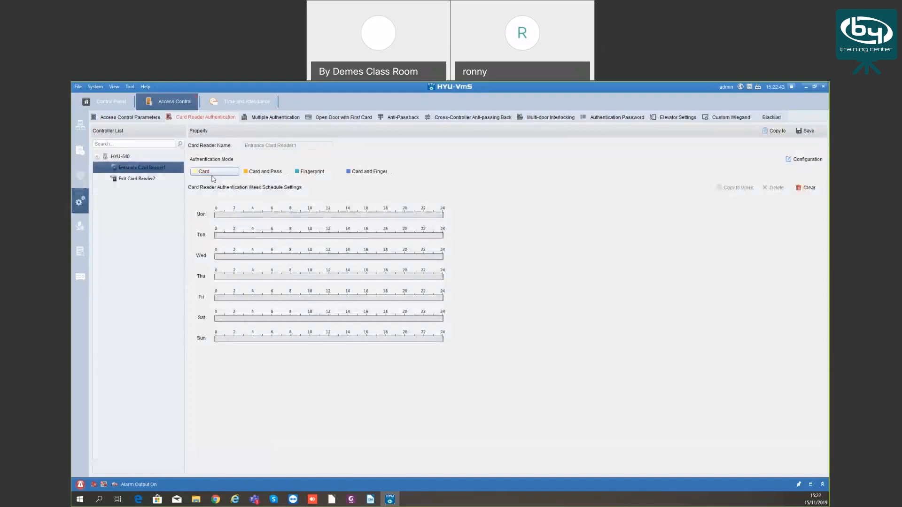
{"action": "left_click", "coordinate": [123, 117]}
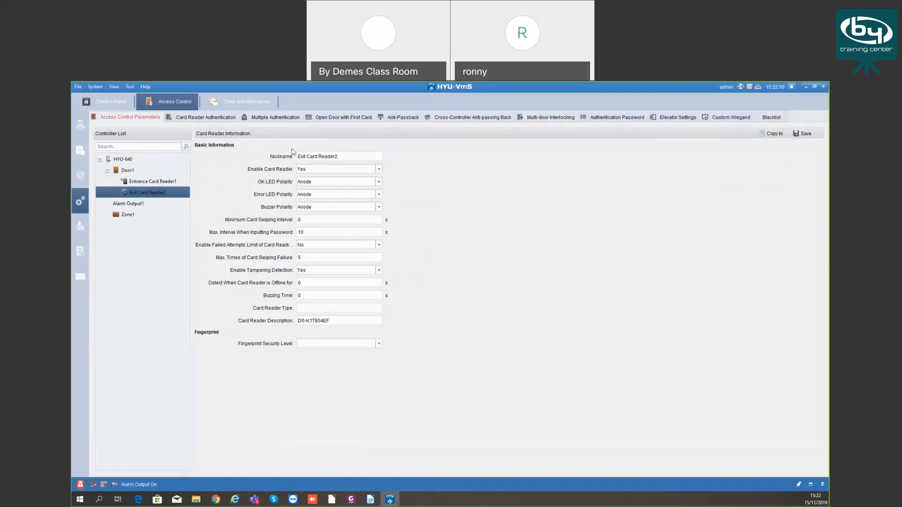
{"action": "left_click", "coordinate": [107, 170]}
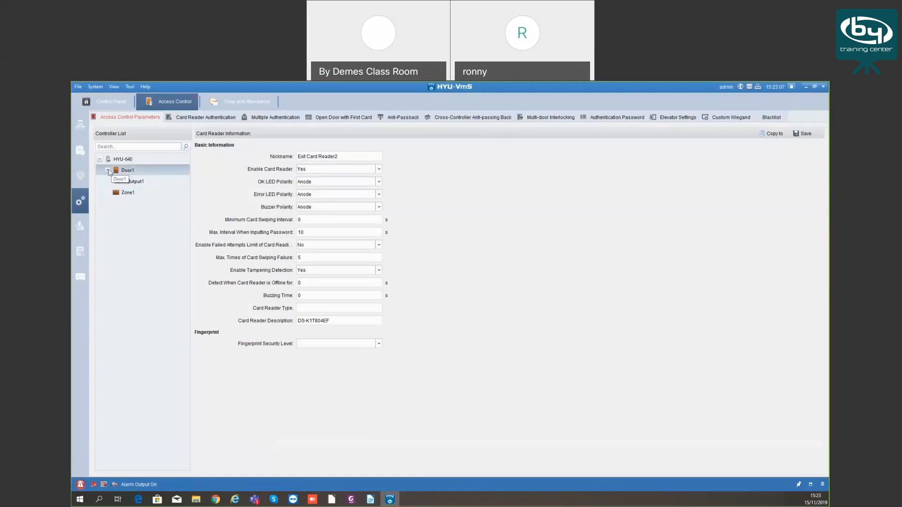
{"action": "left_click", "coordinate": [108, 171]}
{"action": "left_click", "coordinate": [150, 181]}
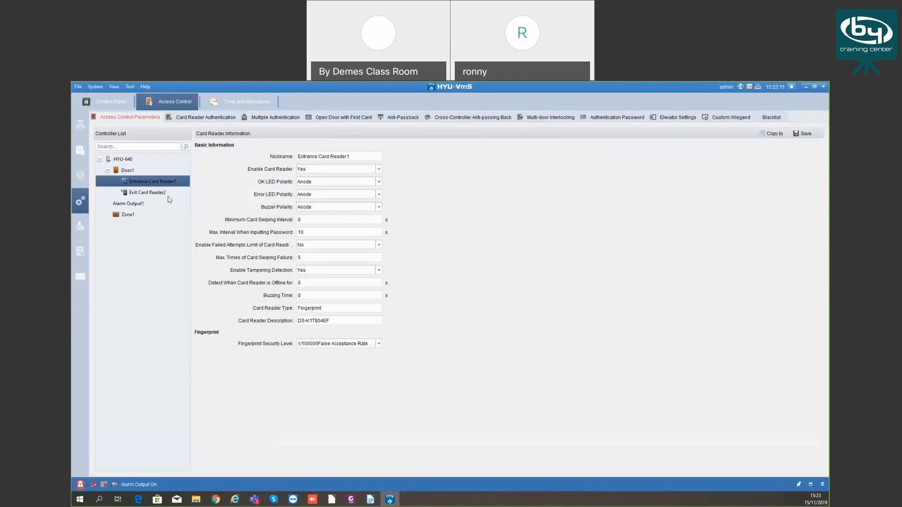
Confirm Entrance Card Reader1's OK LED, Error LED and buzzer polarity all stay at Anode
{"action": "left_click", "coordinate": [144, 182]}
{"action": "left_click", "coordinate": [329, 181]}
{"action": "left_click", "coordinate": [317, 195]}
{"action": "left_click", "coordinate": [316, 196]}
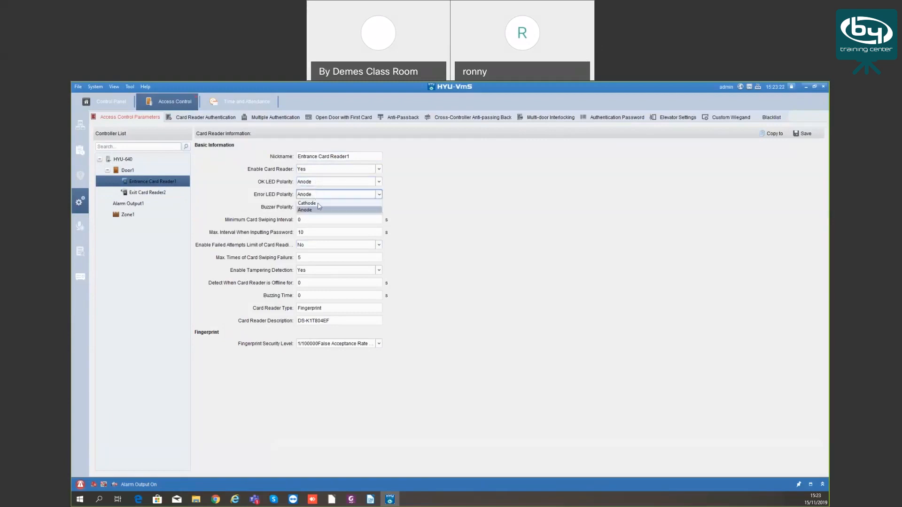
{"action": "left_click", "coordinate": [319, 210]}
{"action": "left_click", "coordinate": [319, 210]}
{"action": "left_click", "coordinate": [319, 210]}
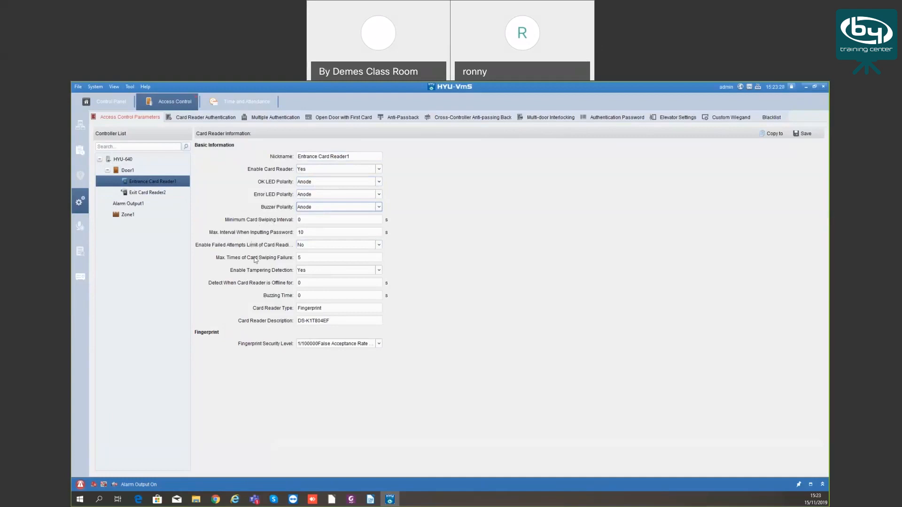
Review Exit Card Reader2's settings, then bring up Door1's door settings
{"action": "left_click", "coordinate": [145, 192]}
{"action": "left_click", "coordinate": [133, 171]}
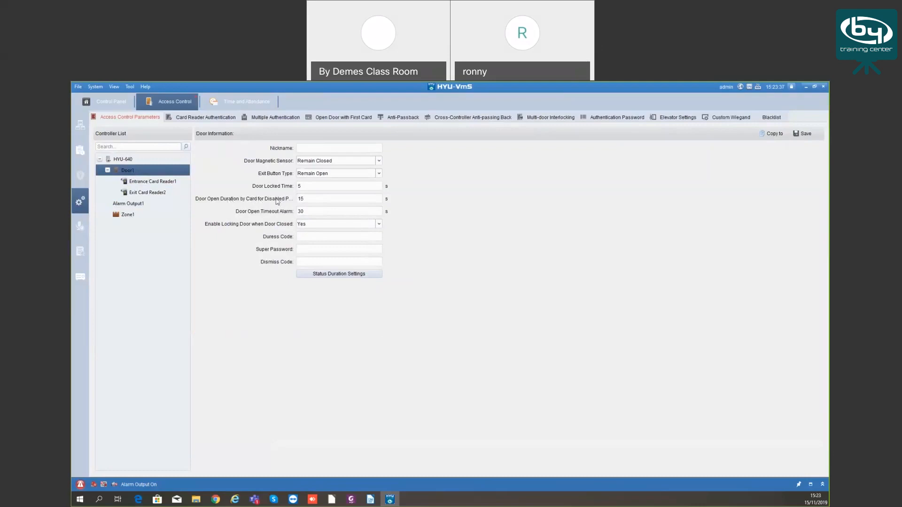
{"action": "left_click", "coordinate": [306, 198]}
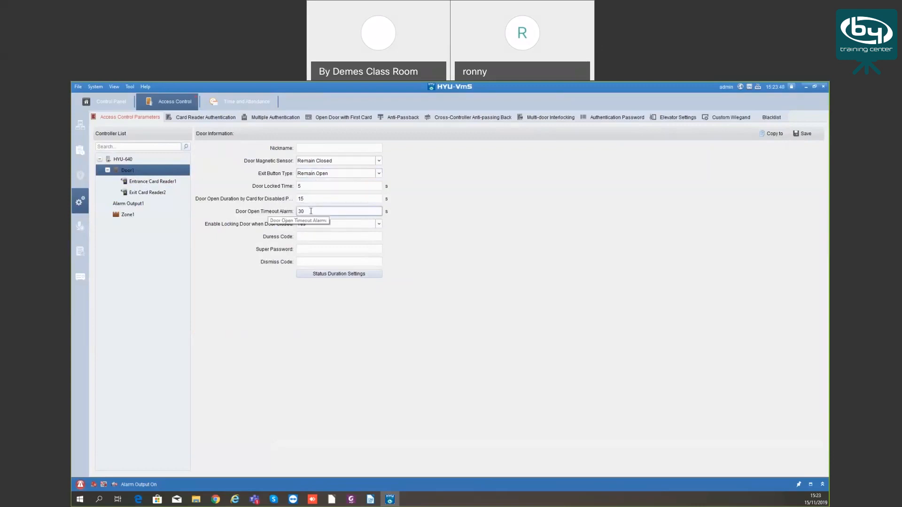
Check Door1's password fields, then view both readers, Zone1 and Alarm Output1, dismissing the save prompt
{"action": "left_click", "coordinate": [304, 248]}
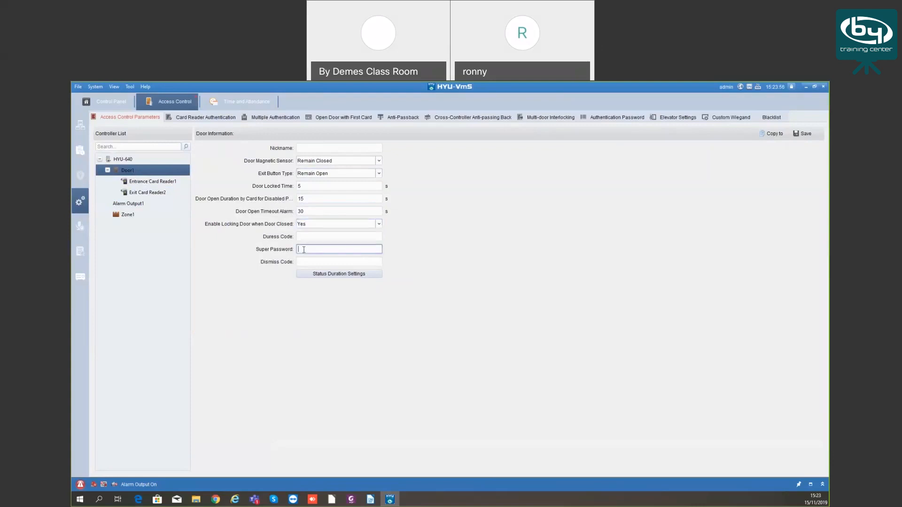
{"action": "left_click", "coordinate": [305, 237]}
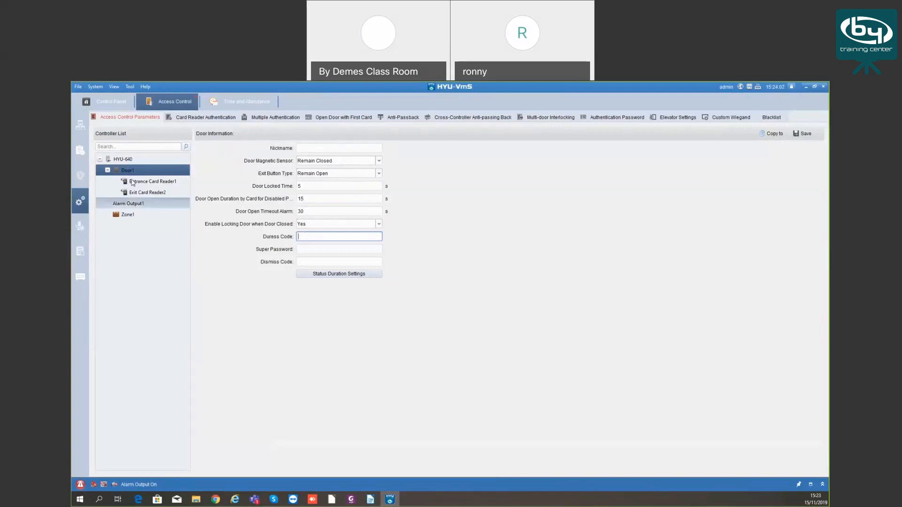
{"action": "left_click", "coordinate": [153, 181]}
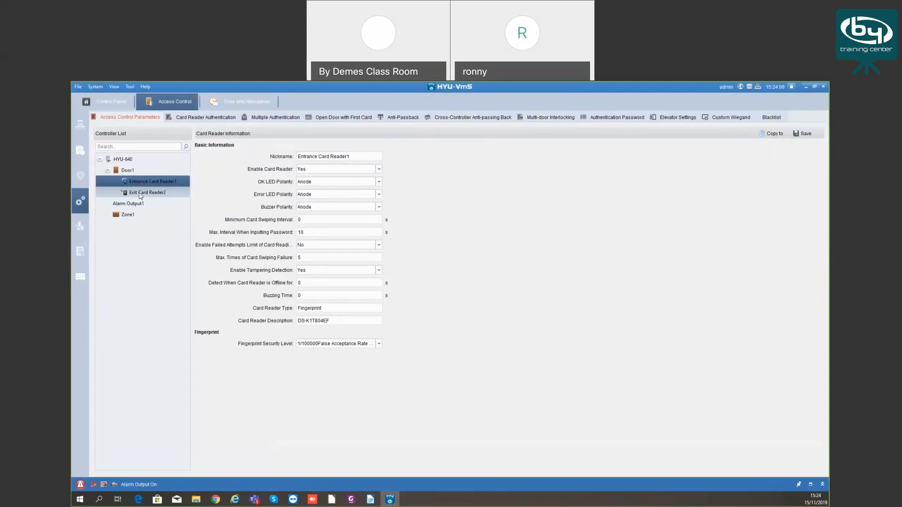
{"action": "left_click", "coordinate": [138, 192]}
{"action": "left_click", "coordinate": [130, 212]}
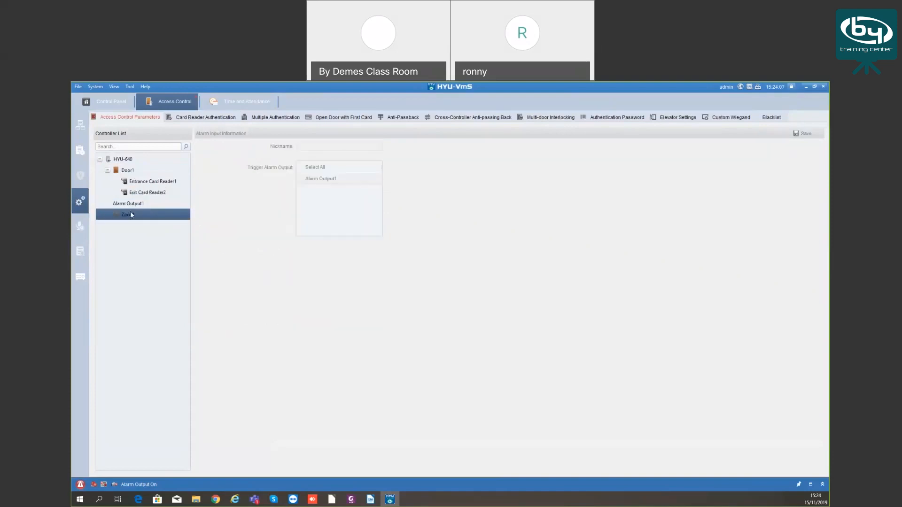
{"action": "left_click", "coordinate": [136, 204]}
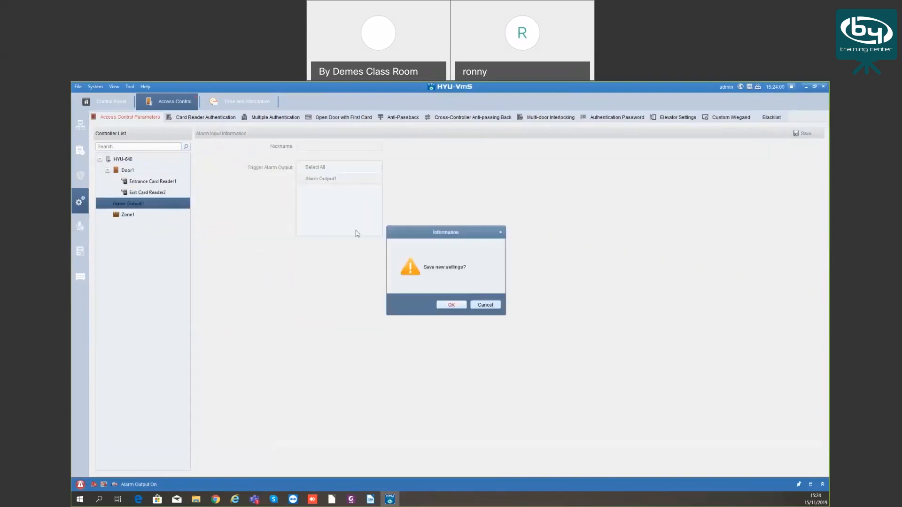
{"action": "left_click", "coordinate": [485, 306]}
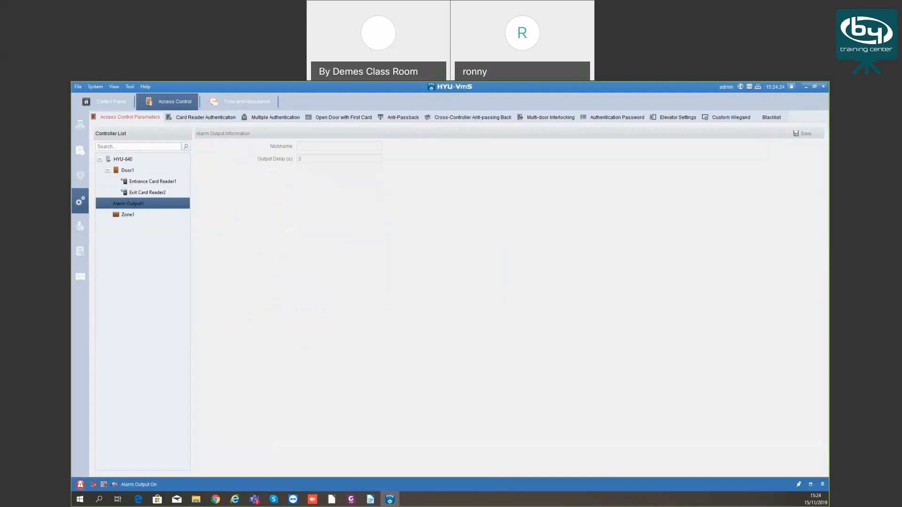
Add a Monday Card period of about 8:00–12:00 for Entrance Card Reader1 and review authentication modes
{"action": "left_click", "coordinate": [216, 117]}
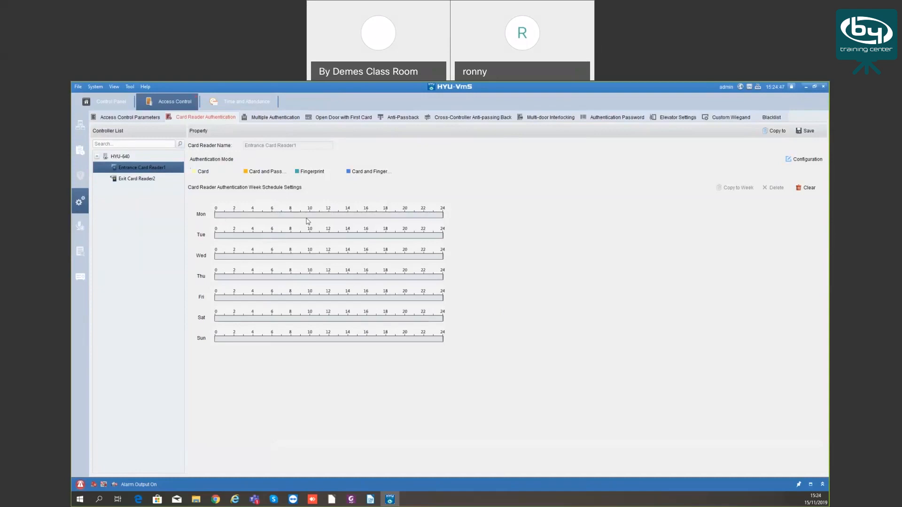
{"action": "left_click_drag", "start_coordinate": [292, 215], "coordinate": [330, 215]}
{"action": "left_click", "coordinate": [809, 161]}
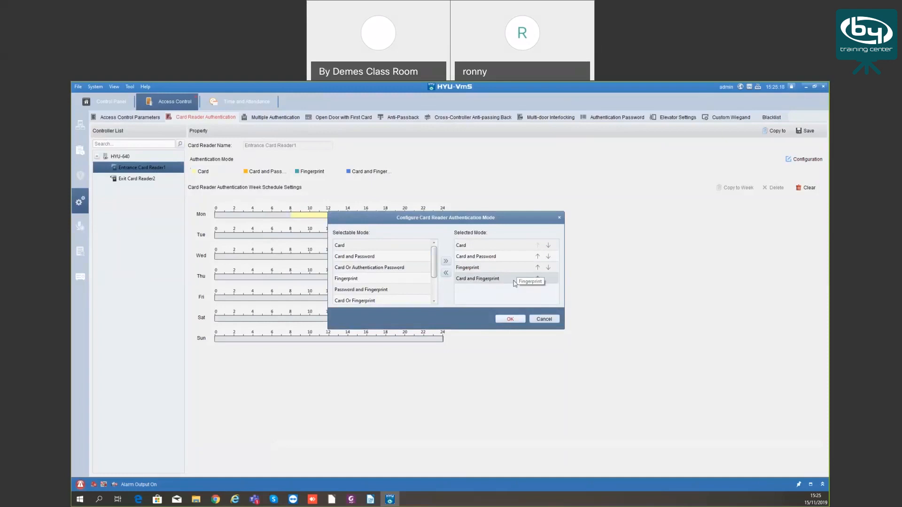
{"action": "left_click_drag", "start_coordinate": [434, 262], "coordinate": [437, 281]}
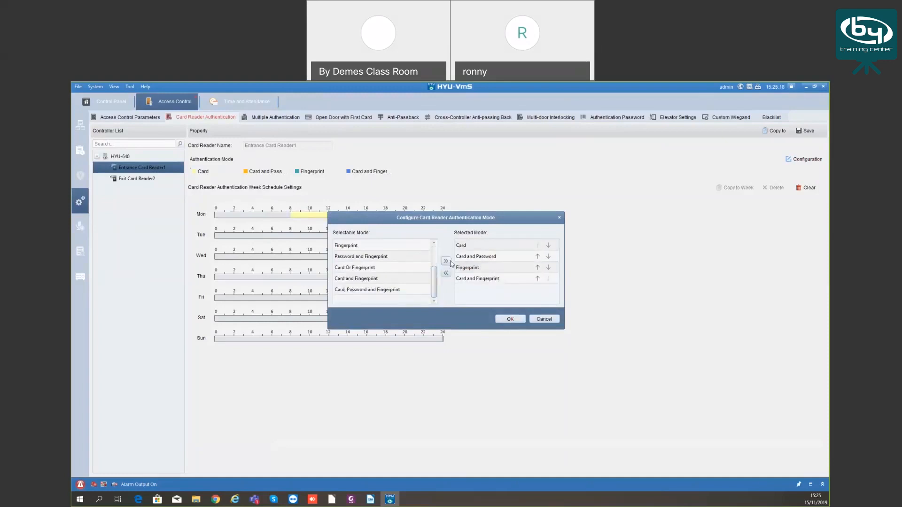
{"action": "left_click", "coordinate": [539, 318]}
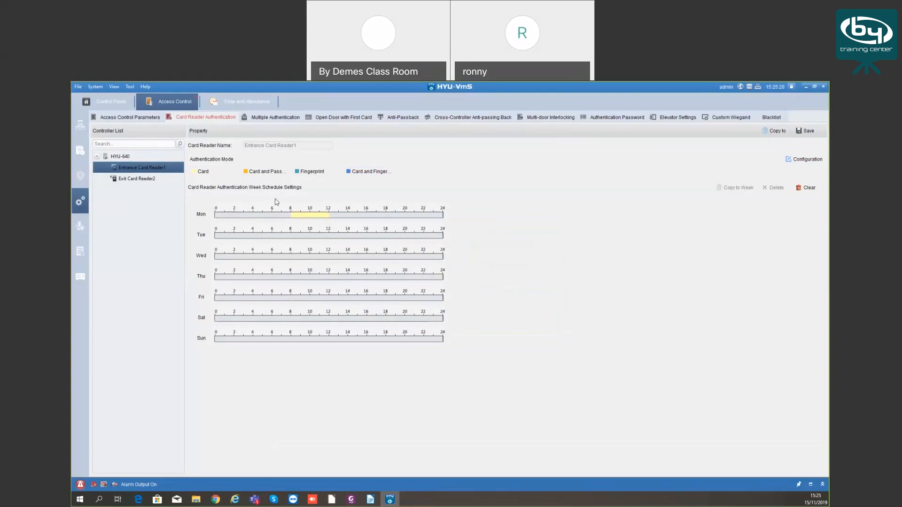
{"action": "left_click", "coordinate": [282, 118]}
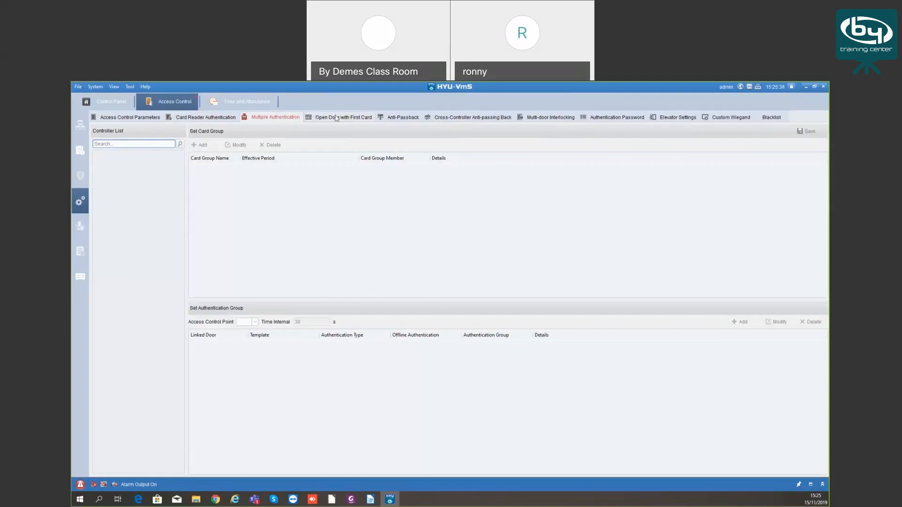
Browse the Anti-Passback, Multi-door Interlocking, Elevator, Custom Wiegand and Blacklist pages, then the video intercom resident list
{"action": "left_click", "coordinate": [416, 121]}
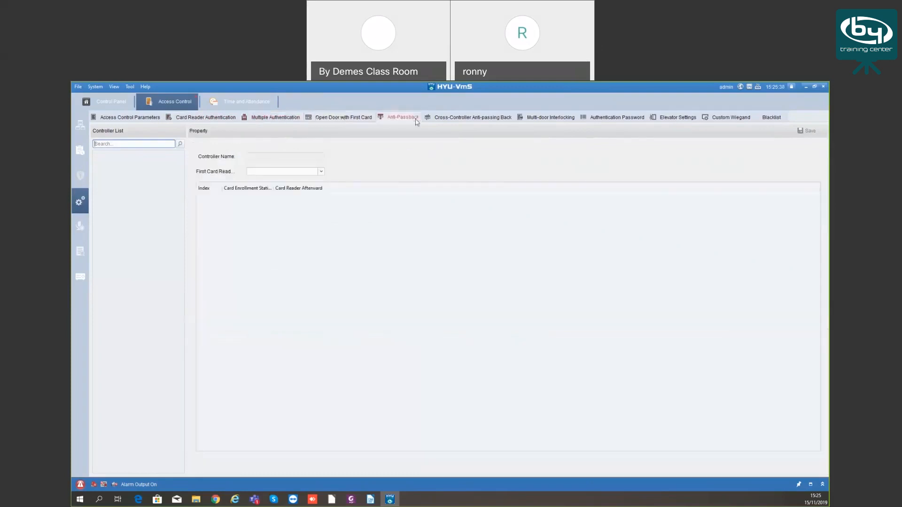
{"action": "left_click", "coordinate": [542, 120]}
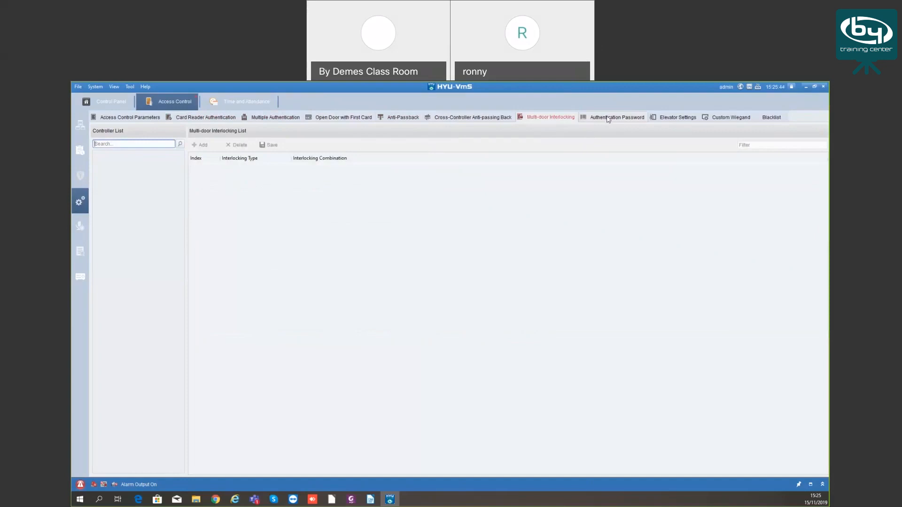
{"action": "left_click", "coordinate": [676, 117]}
{"action": "left_click", "coordinate": [720, 118]}
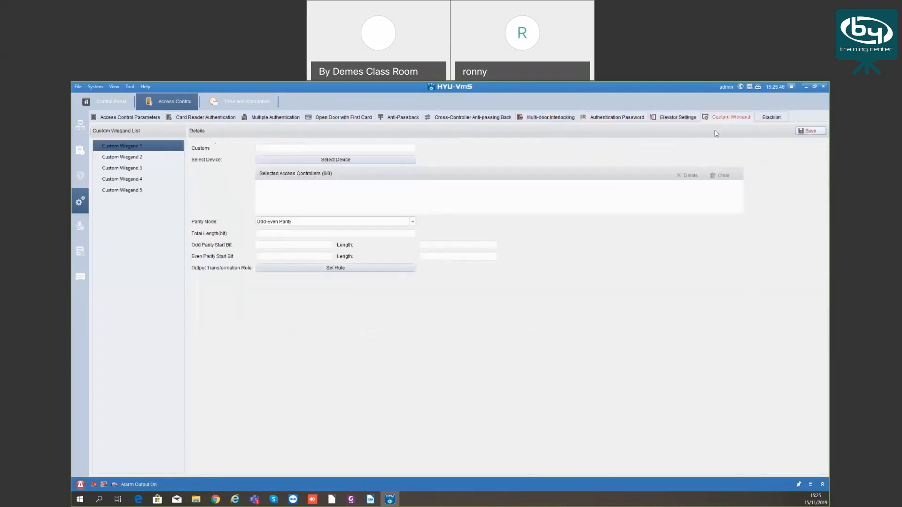
{"action": "left_click", "coordinate": [772, 119]}
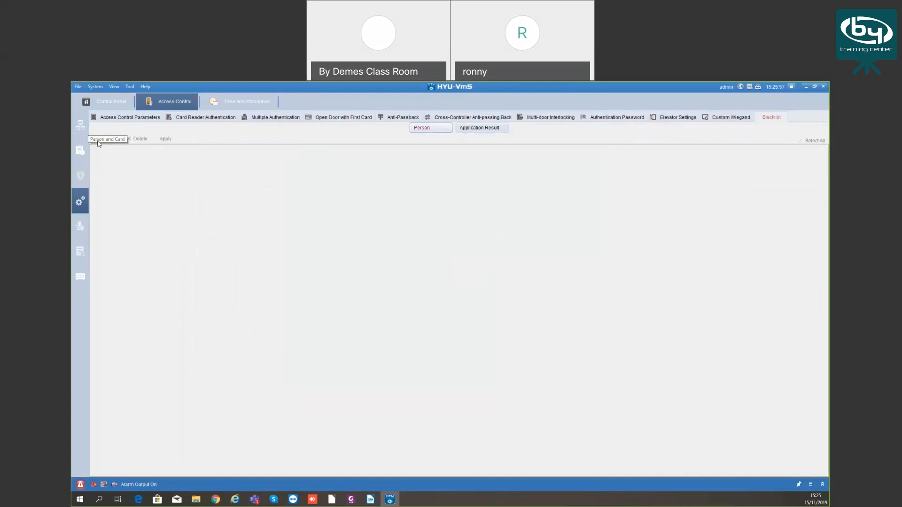
{"action": "left_click", "coordinate": [80, 228]}
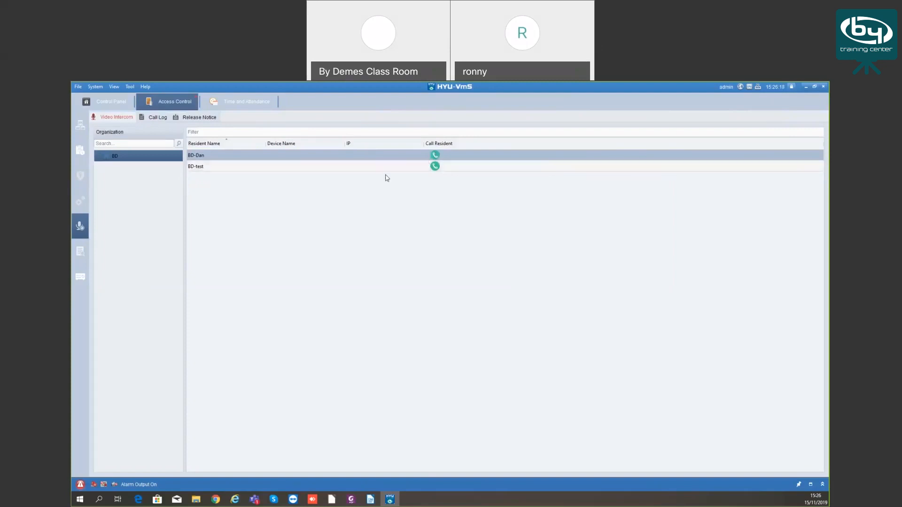
{"action": "left_click", "coordinate": [245, 134]}
Open the access control event log with HYU-640's five fingerprint entry events, then check the call log
{"action": "left_click", "coordinate": [81, 252]}
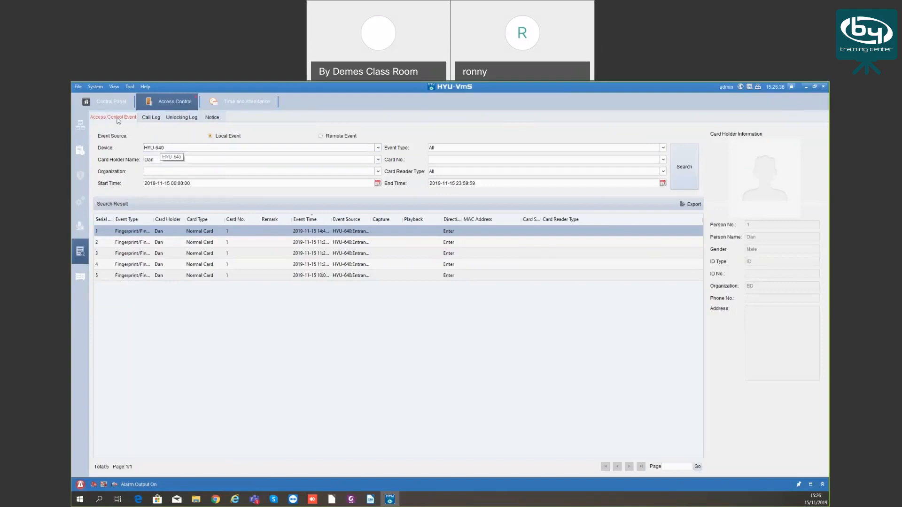
{"action": "left_click", "coordinate": [151, 117]}
Glance at the unlocking log and notices, then return to the access control event log
{"action": "left_click", "coordinate": [181, 118]}
{"action": "left_click", "coordinate": [212, 118]}
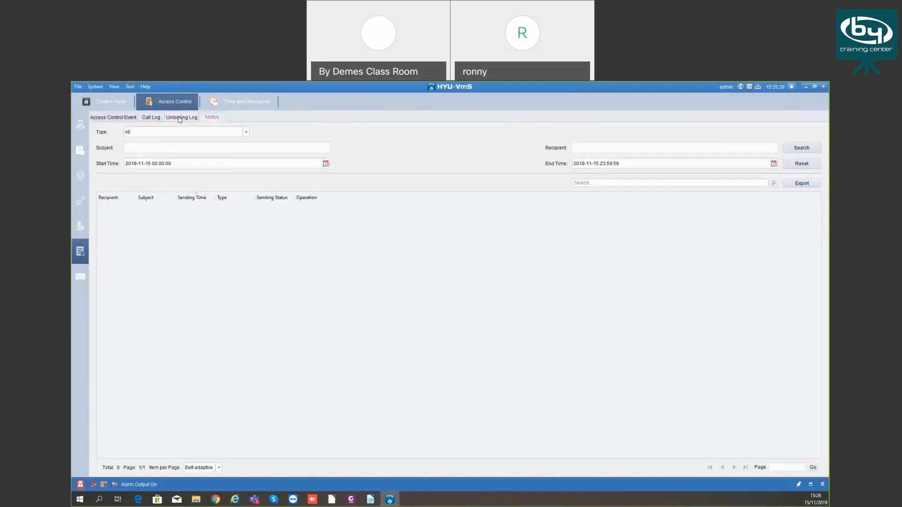
{"action": "left_click", "coordinate": [115, 117]}
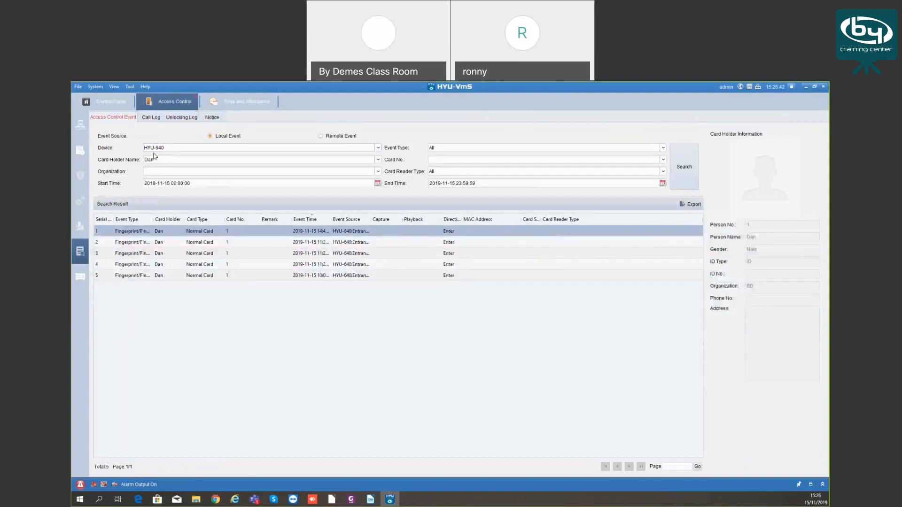
Filter the event search to device HYU-640 and organization BD, rerun it, and open the call log
{"action": "left_click", "coordinate": [187, 149]}
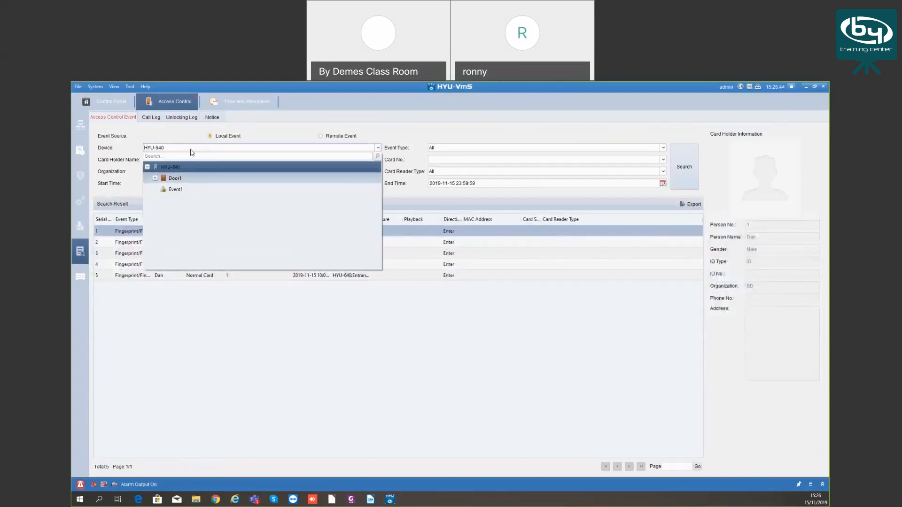
{"action": "left_click", "coordinate": [171, 165]}
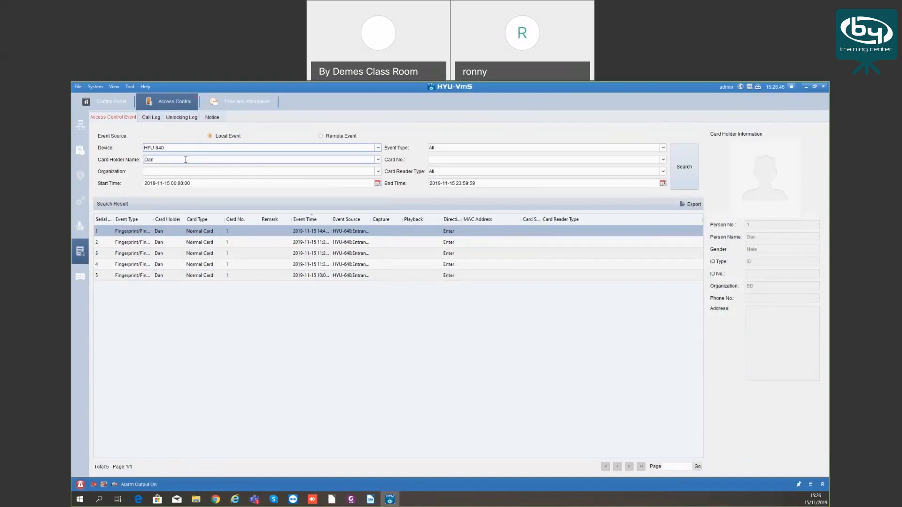
{"action": "left_click_drag", "start_coordinate": [170, 160], "coordinate": [142, 160]}
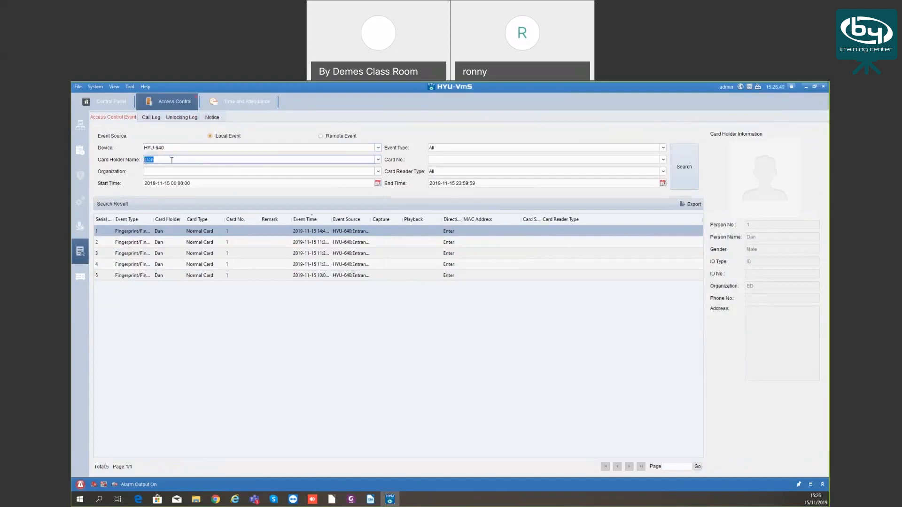
{"action": "left_click", "coordinate": [274, 183]}
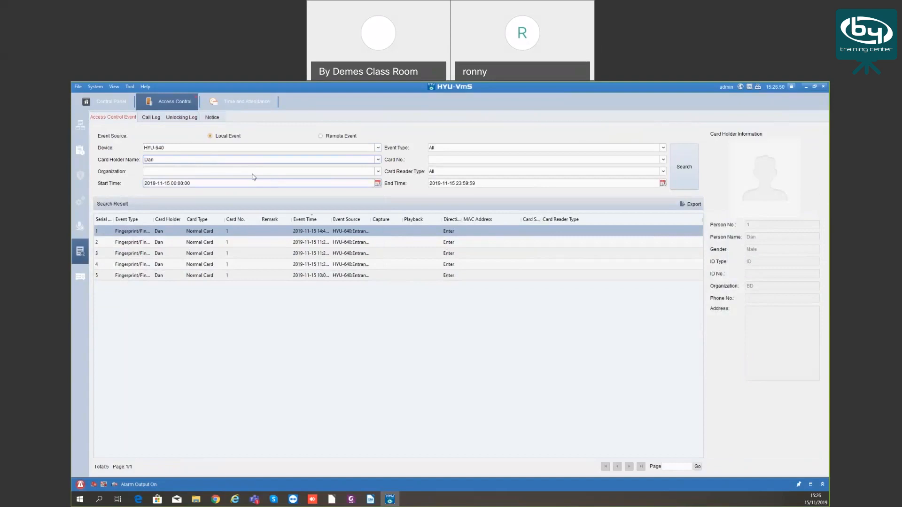
{"action": "left_click", "coordinate": [204, 173]}
{"action": "left_click", "coordinate": [186, 193]}
{"action": "left_click", "coordinate": [186, 183]}
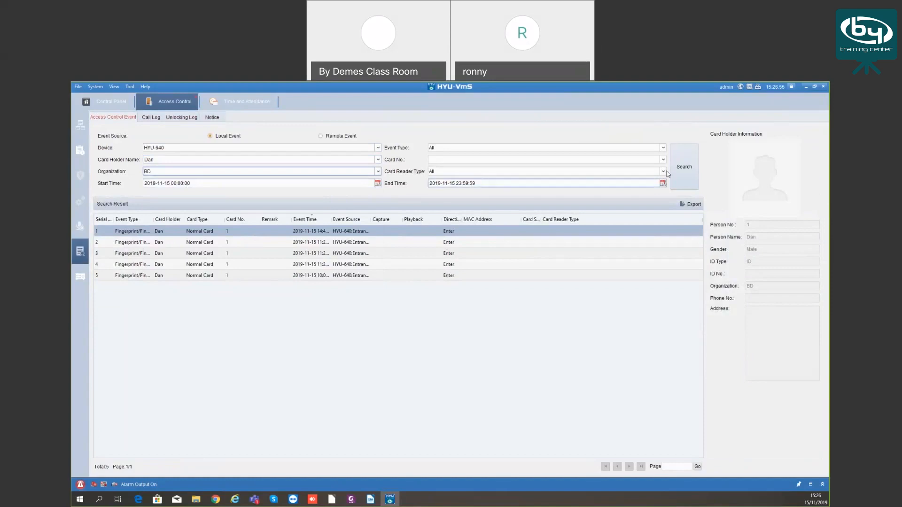
{"action": "left_click", "coordinate": [684, 167]}
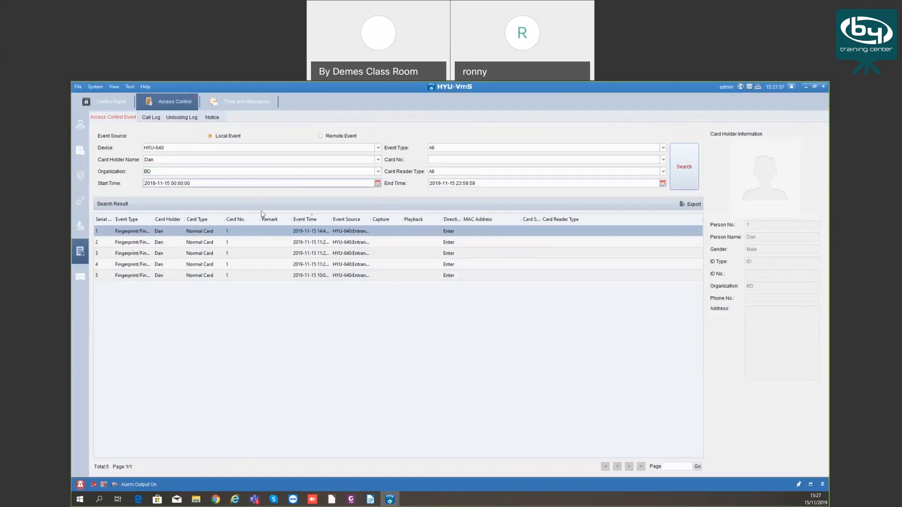
{"action": "left_click", "coordinate": [157, 118]}
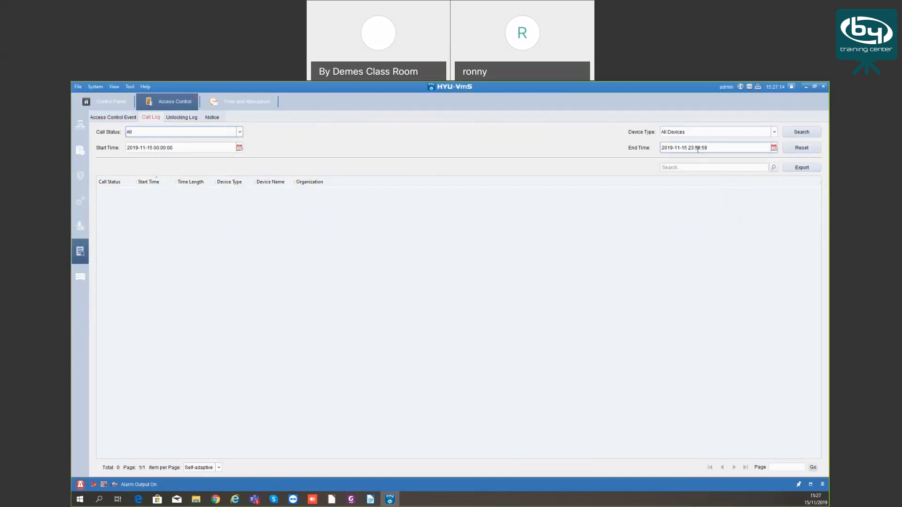
Keep all device types in the call log, flip through unlocking and notice logs, and return to event results
{"action": "left_click", "coordinate": [705, 136]}
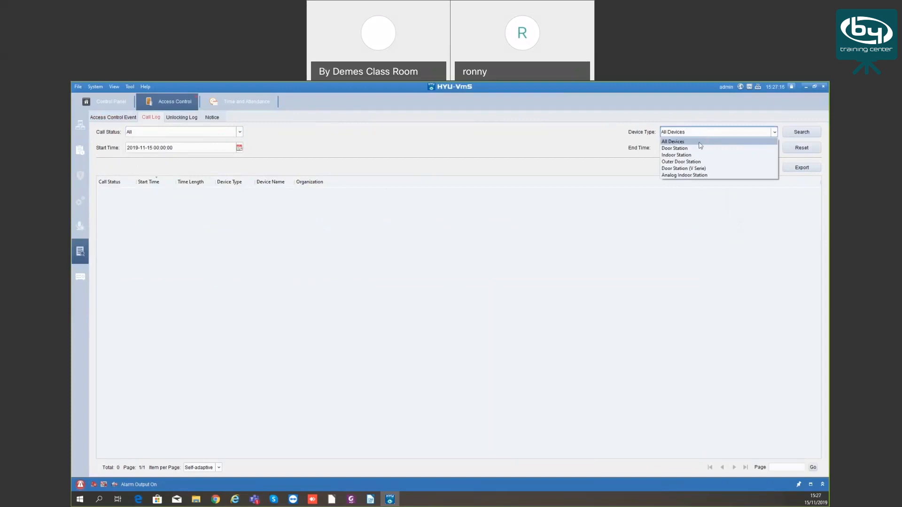
{"action": "left_click", "coordinate": [701, 143]}
{"action": "left_click", "coordinate": [192, 118]}
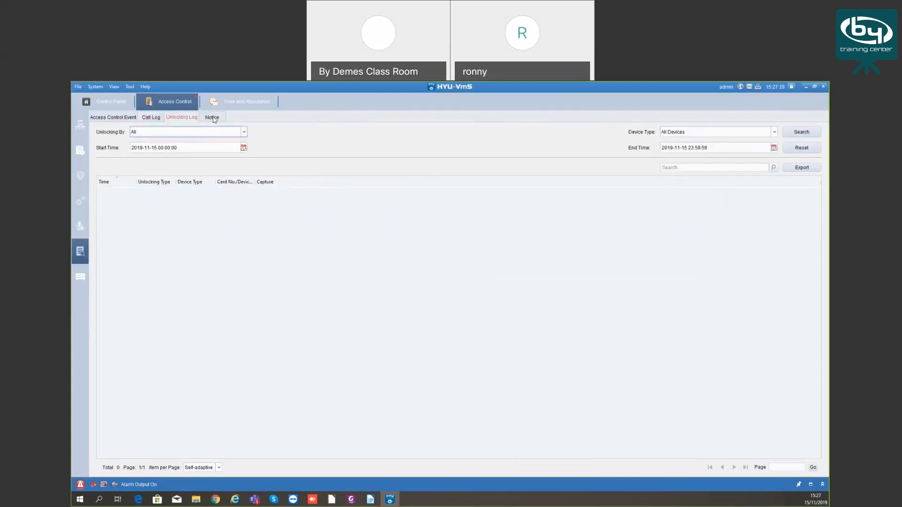
{"action": "left_click", "coordinate": [212, 118]}
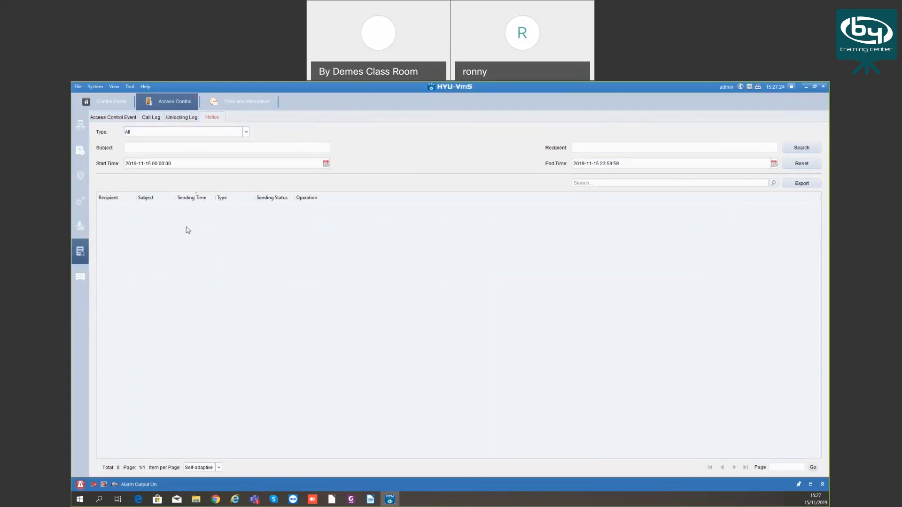
{"action": "left_click", "coordinate": [180, 117]}
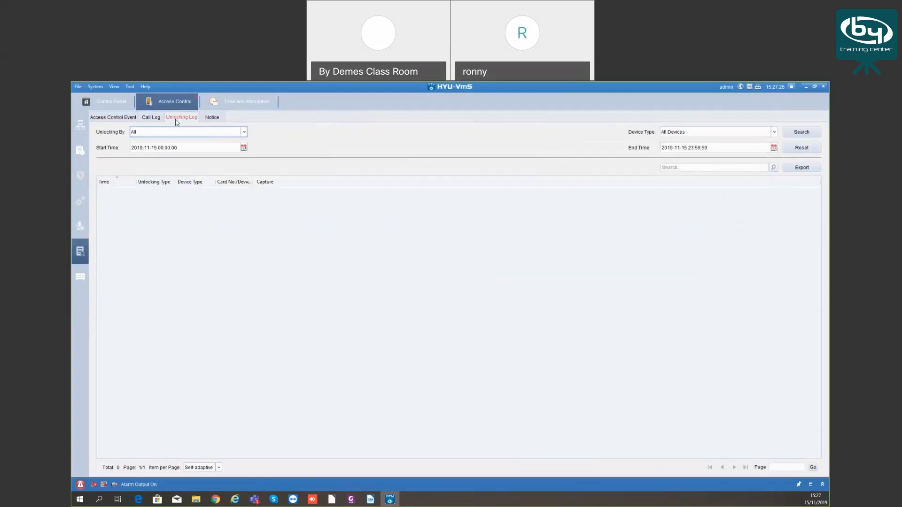
{"action": "left_click", "coordinate": [151, 118]}
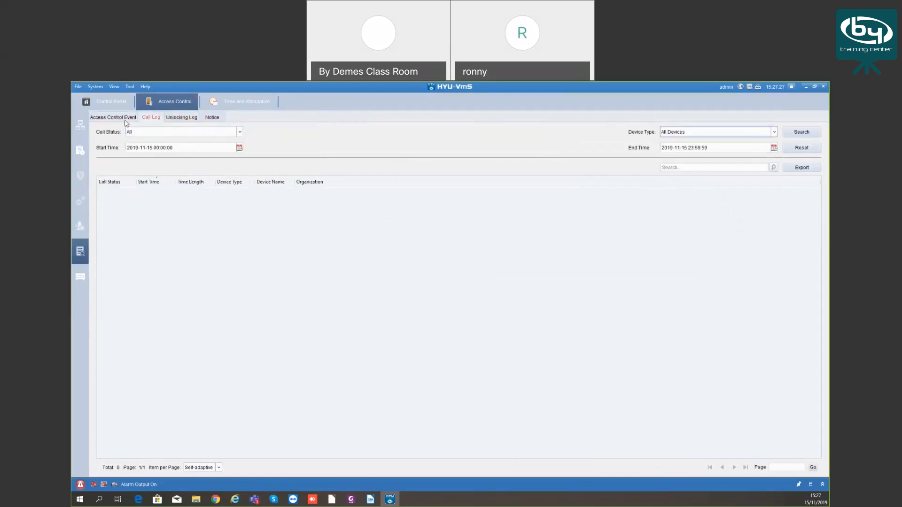
{"action": "left_click", "coordinate": [123, 117]}
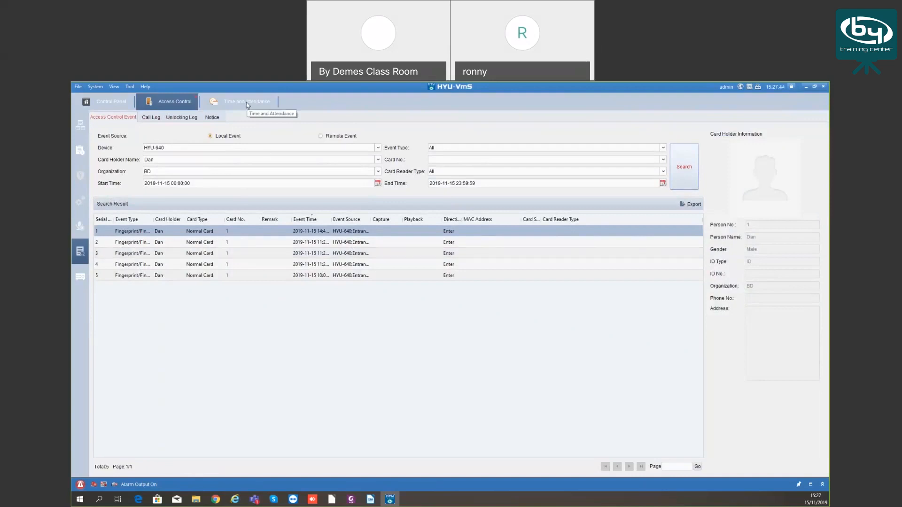
From the Control Panel, page the modules, close Modules Customization unchanged, and launch Time and Attendance
{"action": "left_click", "coordinate": [112, 102]}
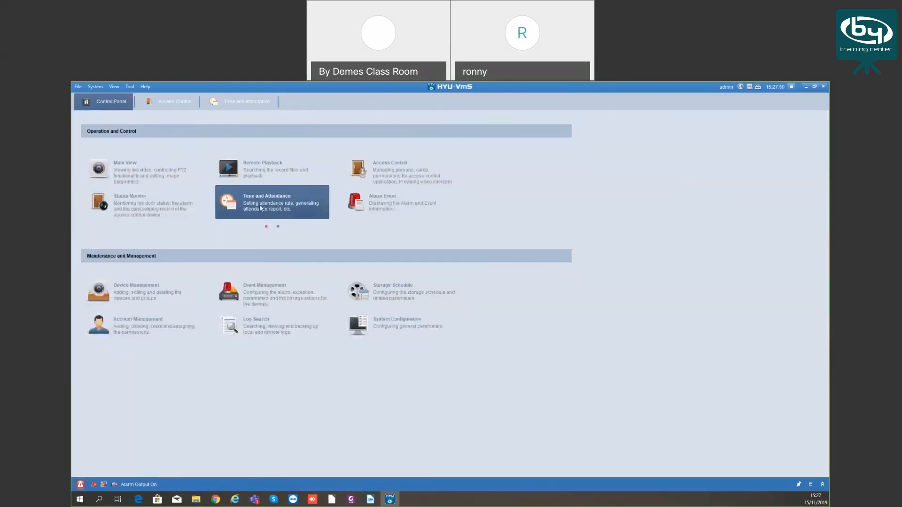
{"action": "left_click", "coordinate": [278, 227]}
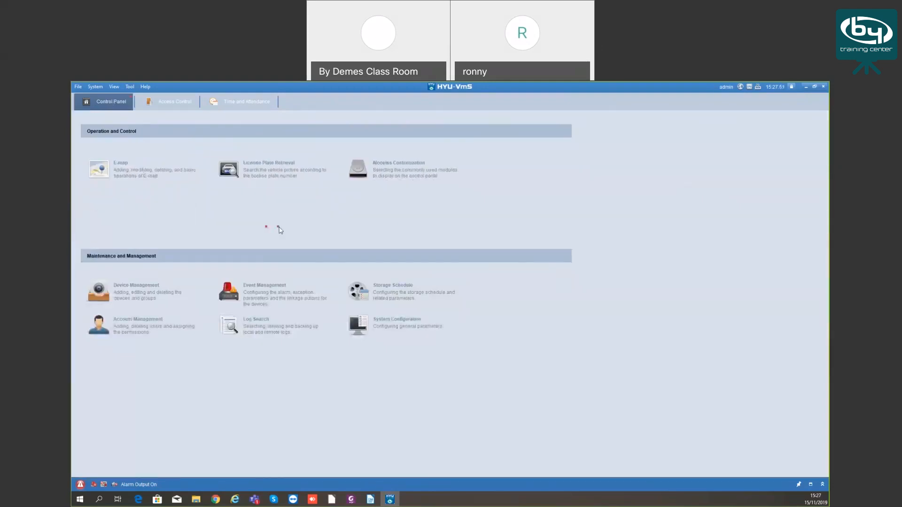
{"action": "left_click", "coordinate": [392, 171]}
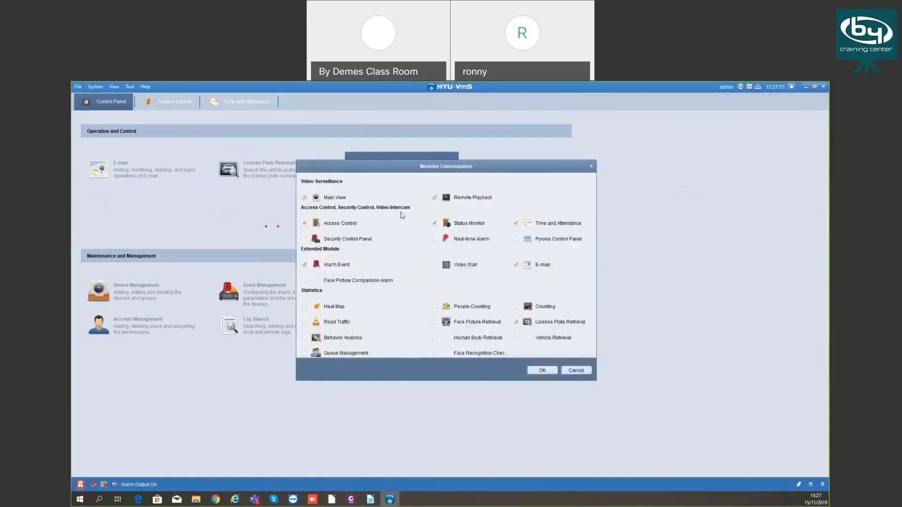
{"action": "left_click", "coordinate": [582, 372]}
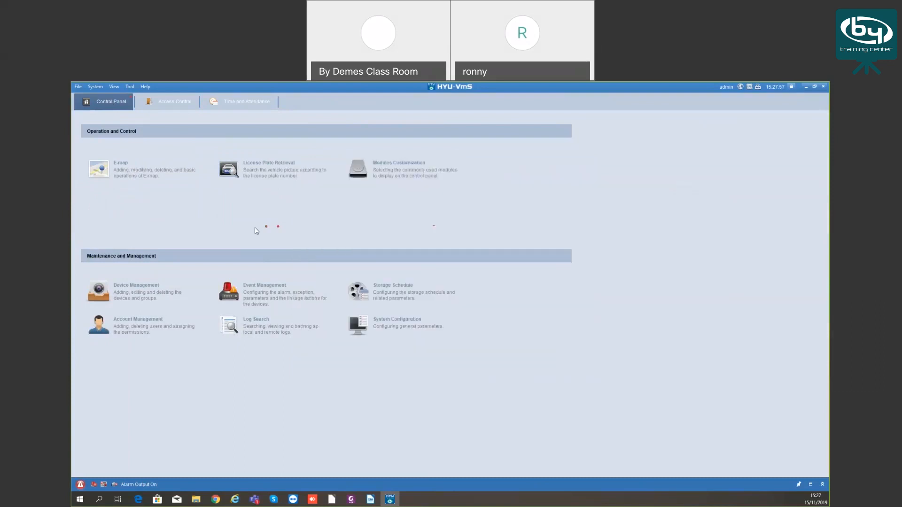
{"action": "left_click", "coordinate": [265, 201]}
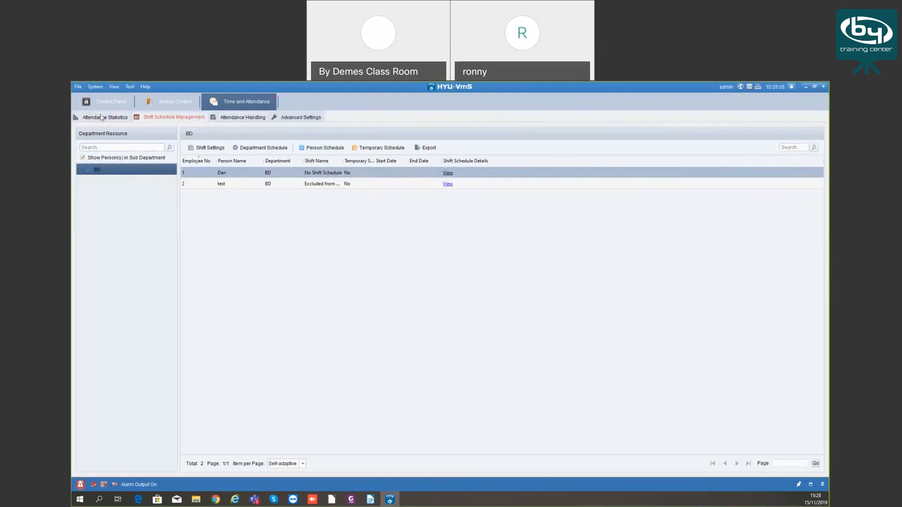
{"action": "left_click", "coordinate": [236, 118]}
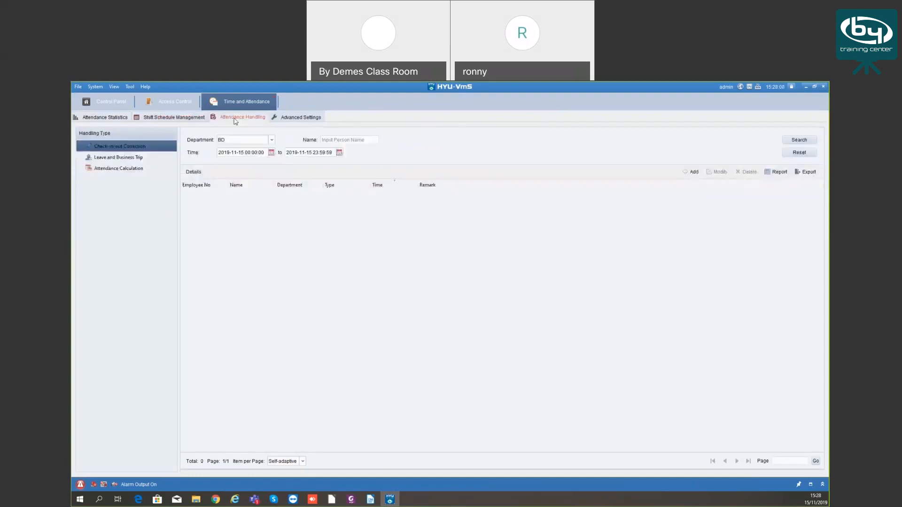
{"action": "left_click", "coordinate": [187, 118]}
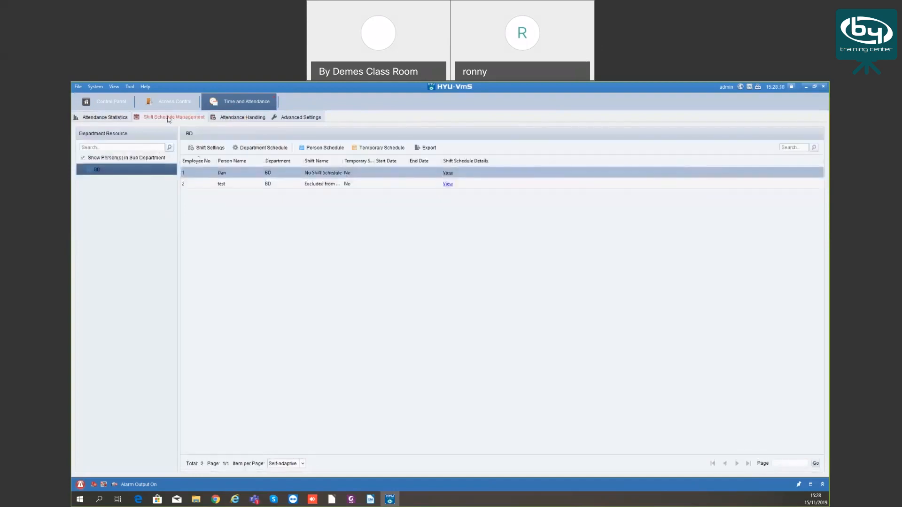
{"action": "left_click", "coordinate": [107, 118]}
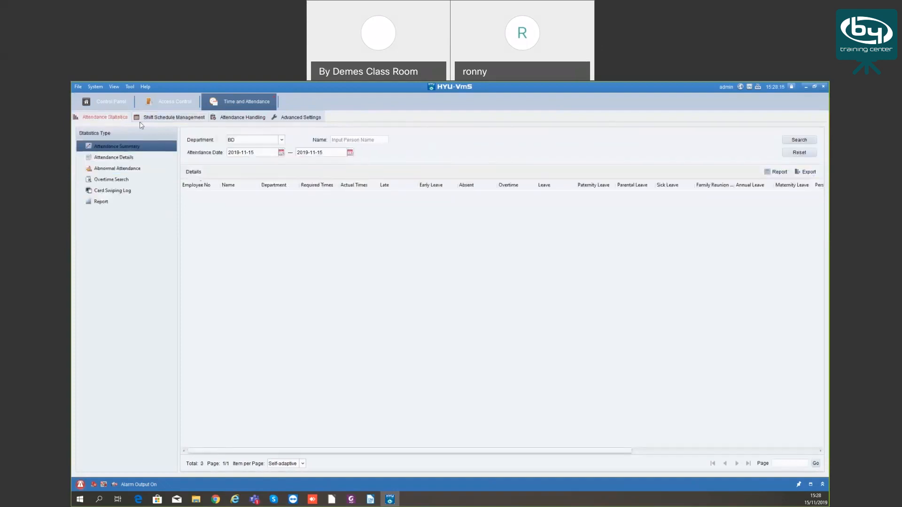
{"action": "left_click", "coordinate": [174, 118]}
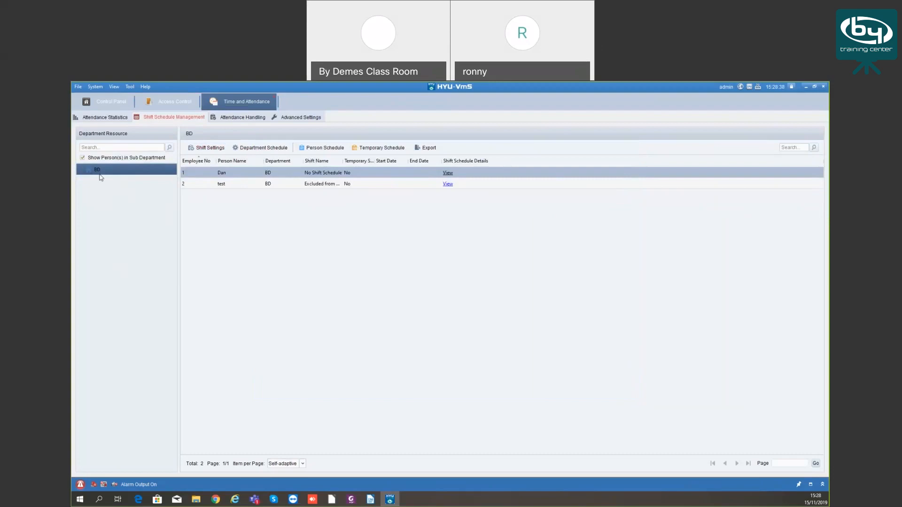
In Shift Settings, add a new time period and name it 'test'
{"action": "left_click", "coordinate": [207, 148]}
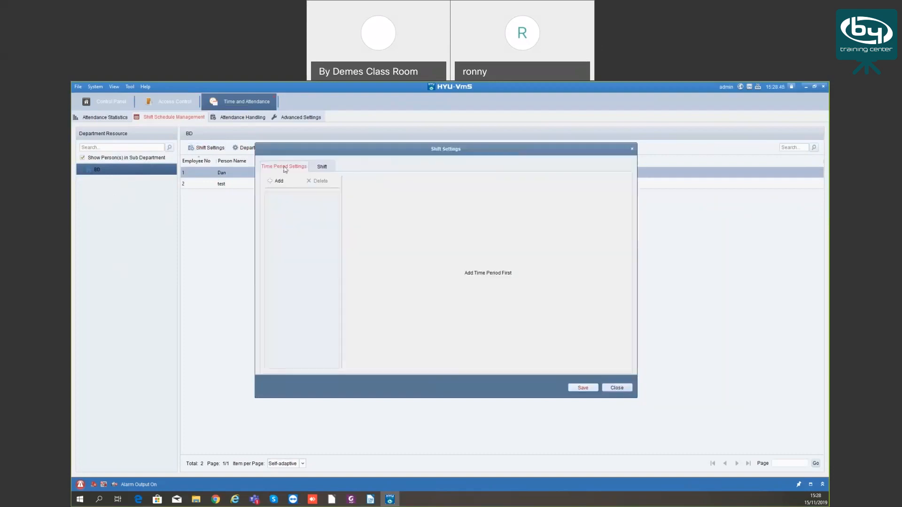
{"action": "left_click", "coordinate": [278, 182]}
{"action": "left_click_drag", "start_coordinate": [459, 182], "coordinate": [377, 186]}
{"action": "type", "text": "test"}
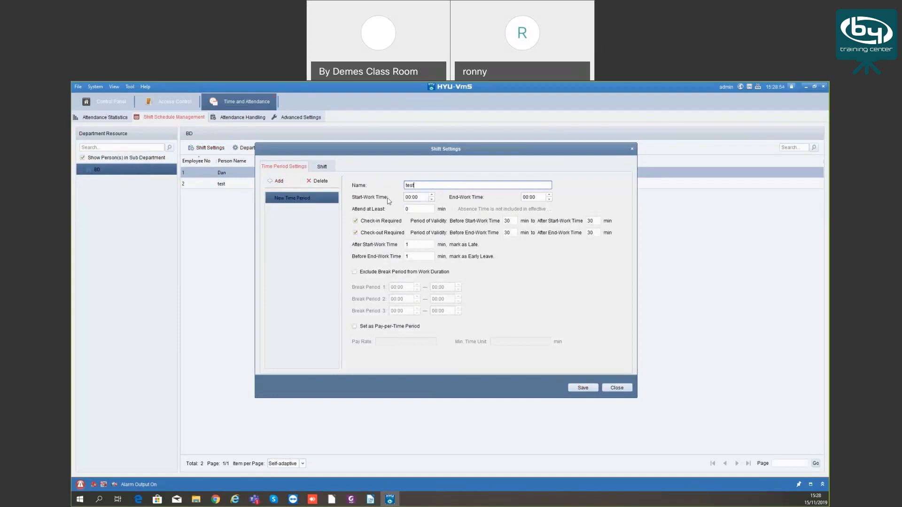
Set the period's start-work time to 08:00 and end-work time to 17:00
{"action": "left_click", "coordinate": [432, 196]}
{"action": "left_click", "coordinate": [432, 195]}
{"action": "left_click", "coordinate": [431, 196]}
{"action": "left_click", "coordinate": [527, 197]}
{"action": "type", "text": "1"}
{"action": "left_click", "coordinate": [515, 222]}
{"action": "key", "text": "Tab"}
{"action": "key", "text": "BackSpace"}
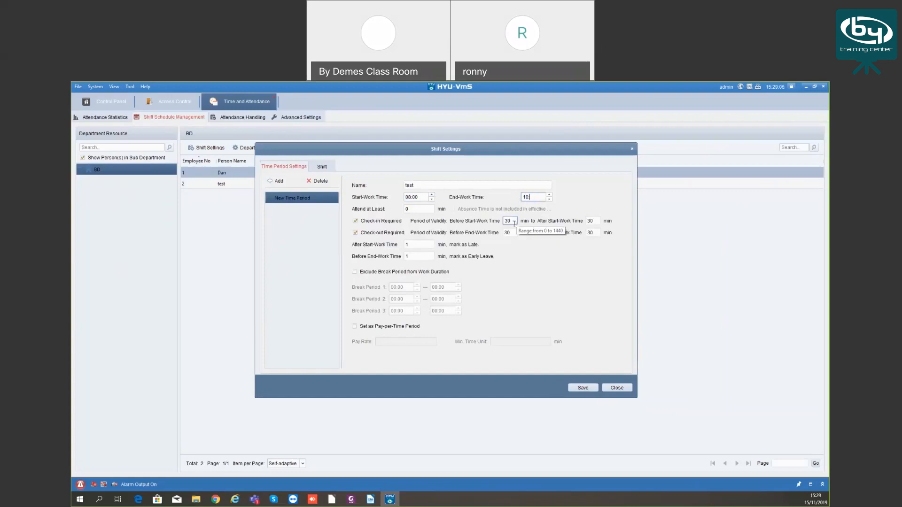
{"action": "left_click", "coordinate": [528, 197]}
{"action": "key", "text": "BackSpace"}
{"action": "type", "text": "7:00"}
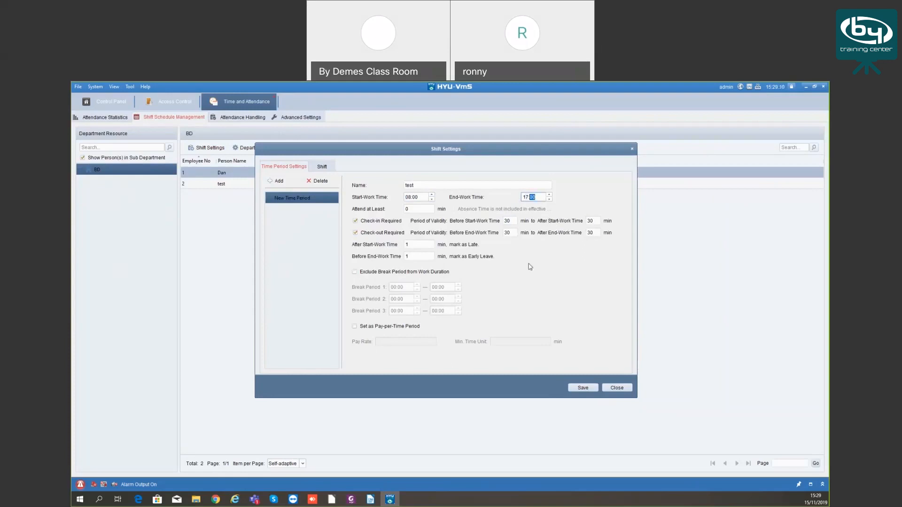
{"action": "left_click", "coordinate": [416, 209]}
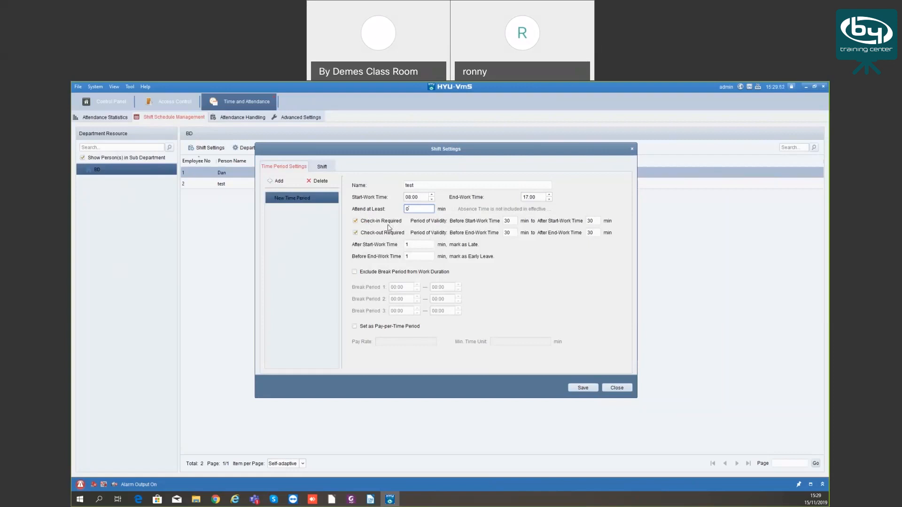
Keep check-in required and review the 30-minute check-in window before start-work time
{"action": "left_click", "coordinate": [356, 222]}
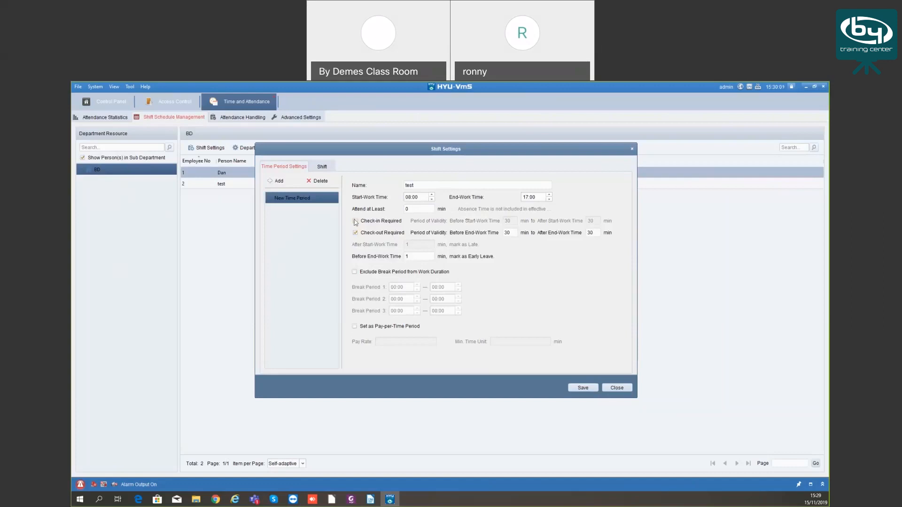
{"action": "left_click", "coordinate": [356, 221]}
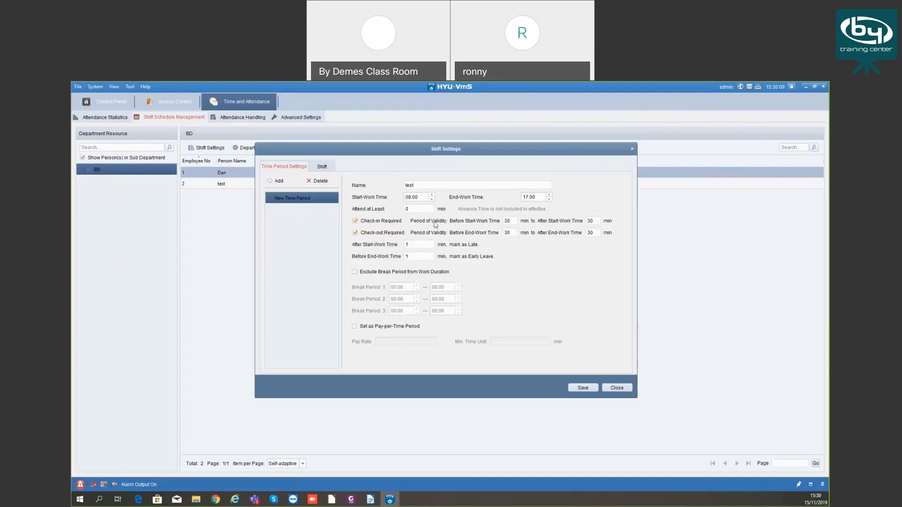
{"action": "left_click", "coordinate": [504, 222]}
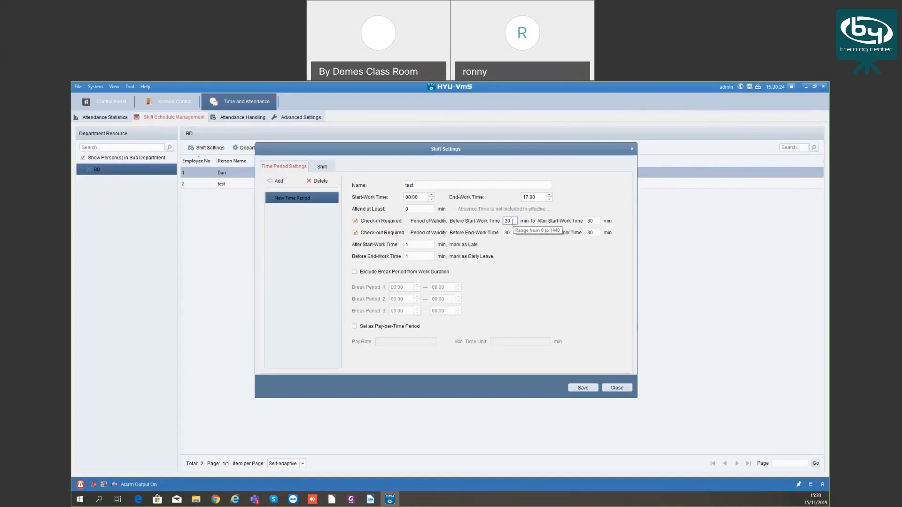
{"action": "double_click", "coordinate": [514, 221]}
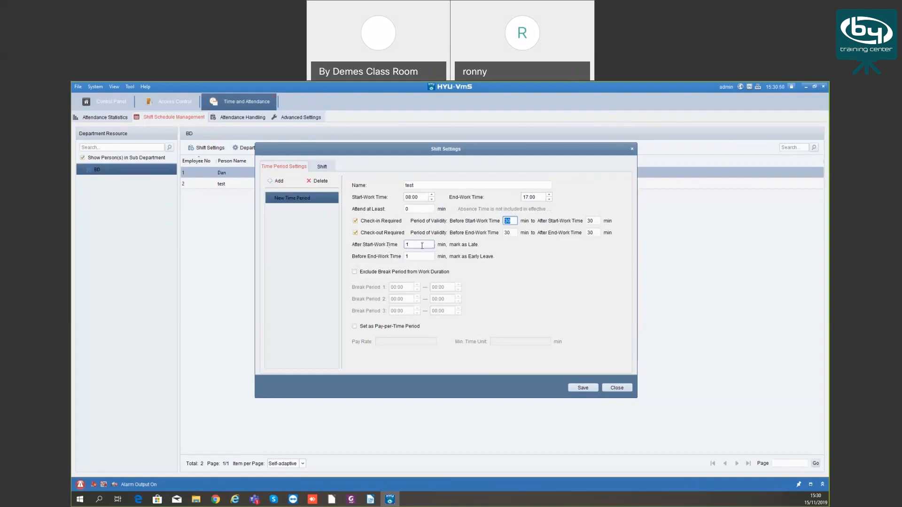
Try a 10-minute late-arrival threshold, then restore it to 1 minute
{"action": "double_click", "coordinate": [406, 245]}
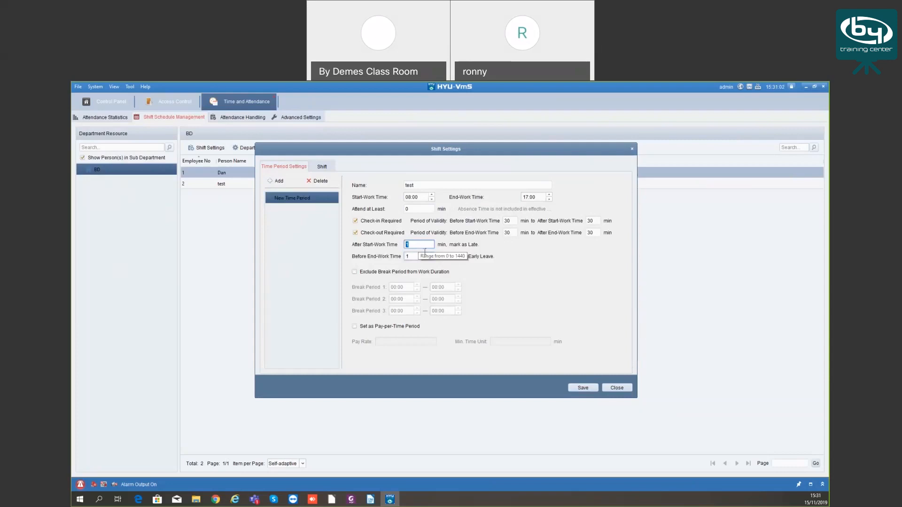
{"action": "type", "text": "10"}
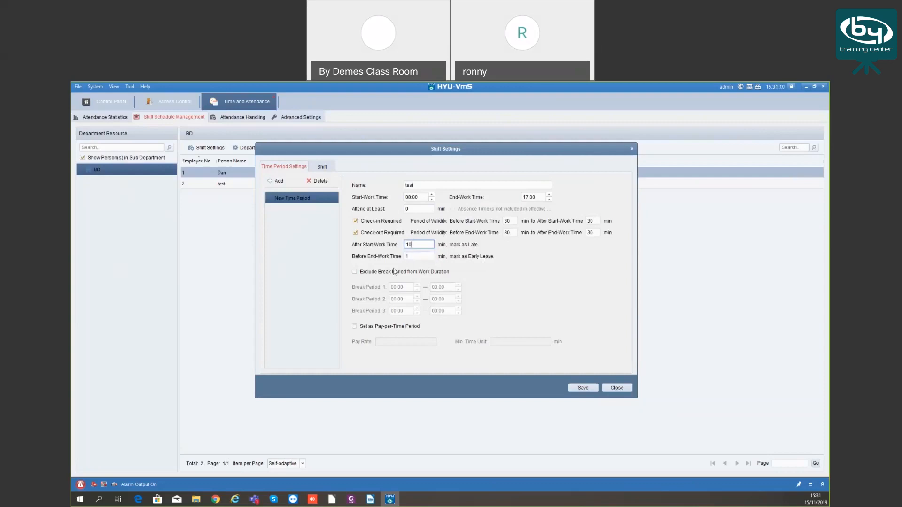
{"action": "left_click", "coordinate": [416, 254]}
{"action": "left_click_drag", "start_coordinate": [415, 256], "coordinate": [397, 257]}
{"action": "left_click", "coordinate": [419, 245]}
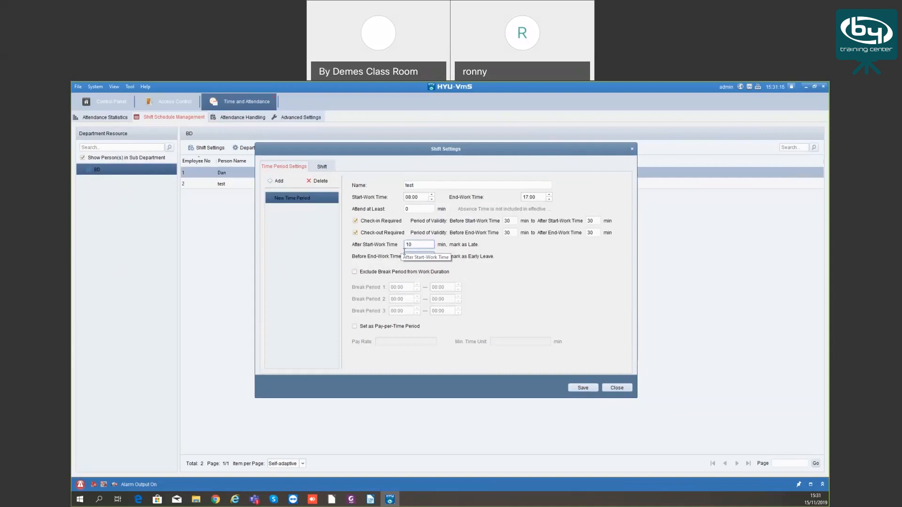
{"action": "key", "text": "Tab"}
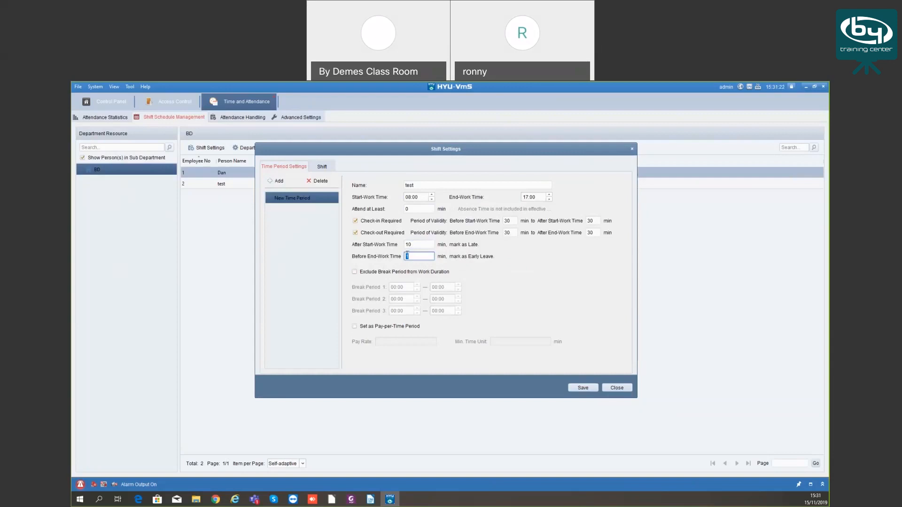
{"action": "left_click", "coordinate": [416, 246]}
{"action": "key", "text": "BackSpace"}
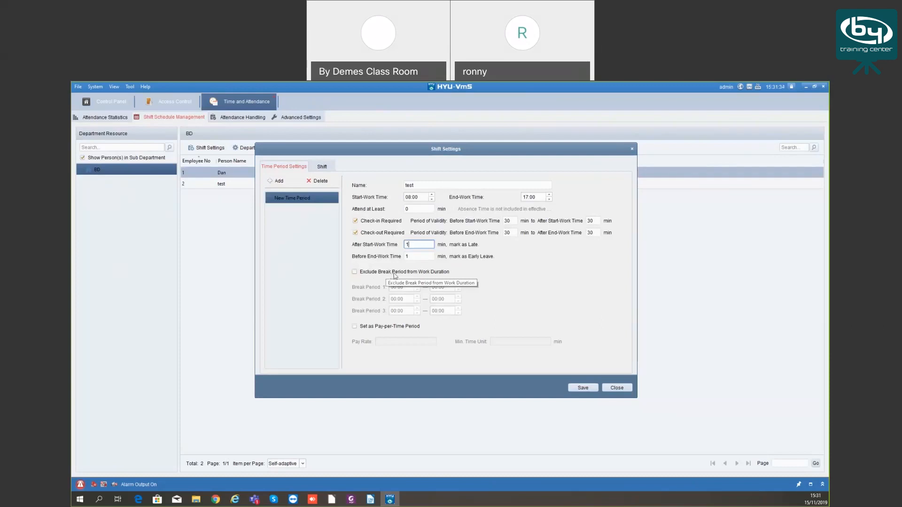
Leave break periods counted in work duration and save the test time period
{"action": "left_click", "coordinate": [355, 272]}
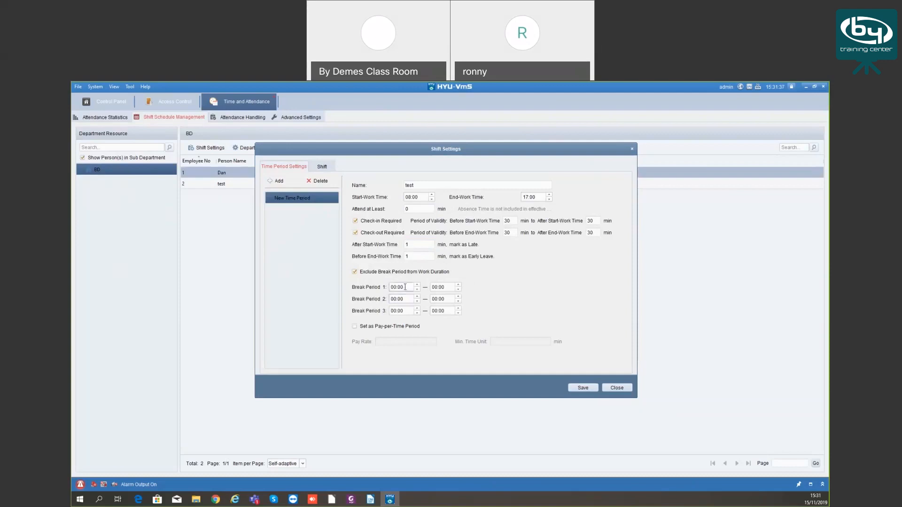
{"action": "left_click", "coordinate": [393, 287]}
{"action": "left_click", "coordinate": [355, 272]}
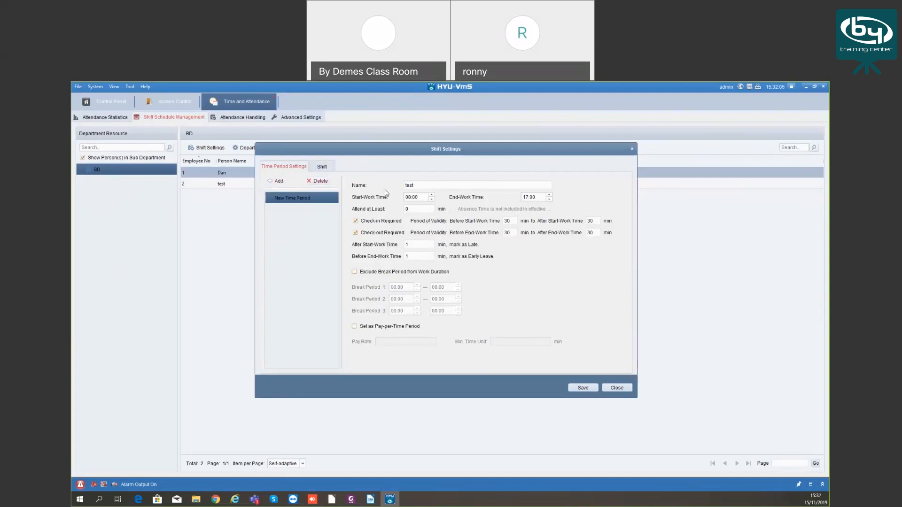
{"action": "left_click", "coordinate": [583, 387]}
Add a new shift, New Shift 1, in the Shift tab
{"action": "left_click", "coordinate": [320, 167]}
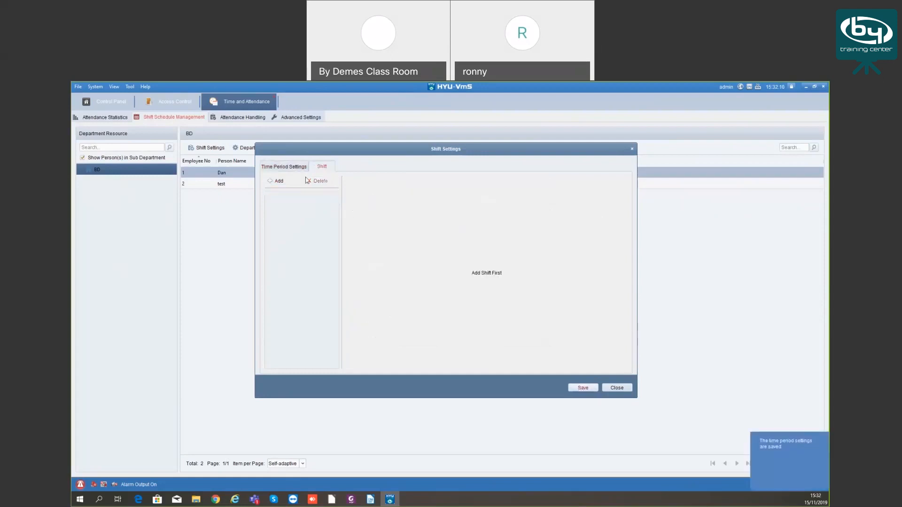
{"action": "left_click", "coordinate": [279, 181]}
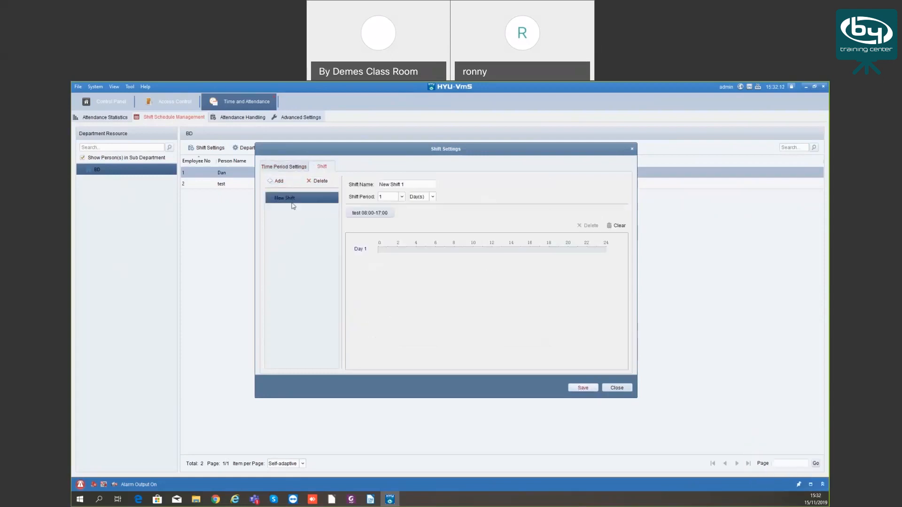
{"action": "left_click", "coordinate": [403, 185]}
{"action": "left_click", "coordinate": [414, 200]}
{"action": "left_click", "coordinate": [408, 186]}
Set the shift period to repeat over 5 days
{"action": "left_click", "coordinate": [402, 198]}
{"action": "left_click", "coordinate": [433, 197]}
{"action": "left_click", "coordinate": [433, 198]}
{"action": "left_click", "coordinate": [426, 205]}
{"action": "left_click", "coordinate": [402, 197]}
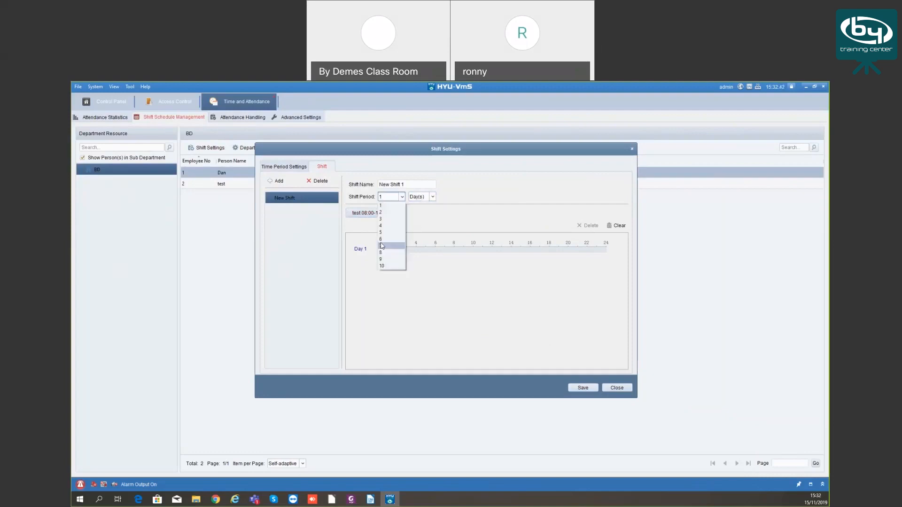
{"action": "left_click", "coordinate": [384, 233]}
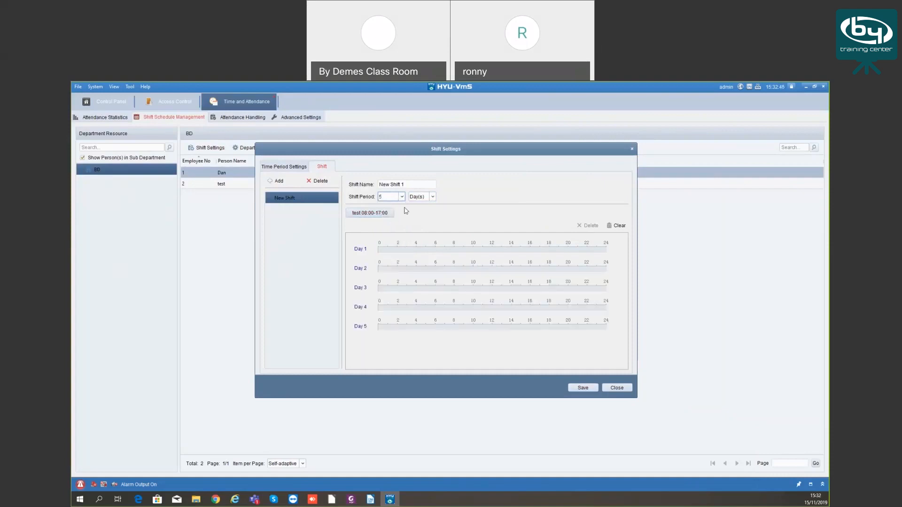
{"action": "left_click", "coordinate": [432, 197]}
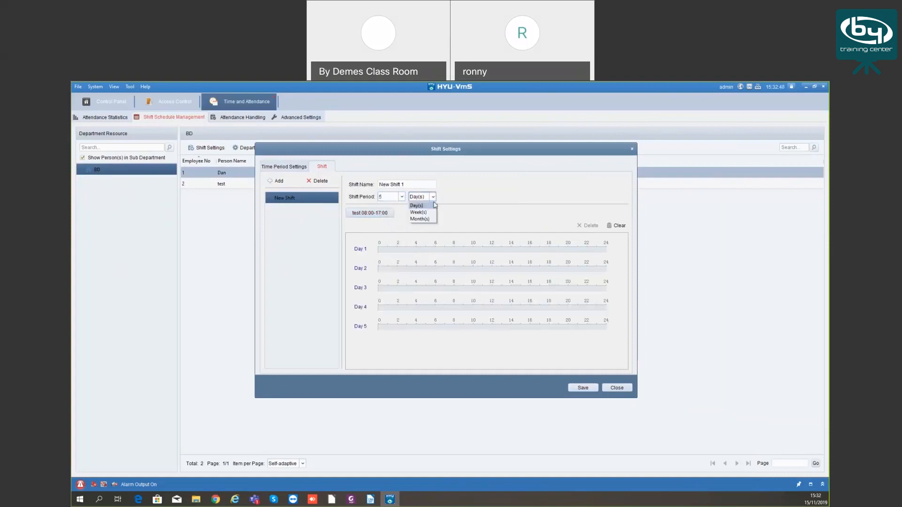
{"action": "left_click", "coordinate": [433, 198]}
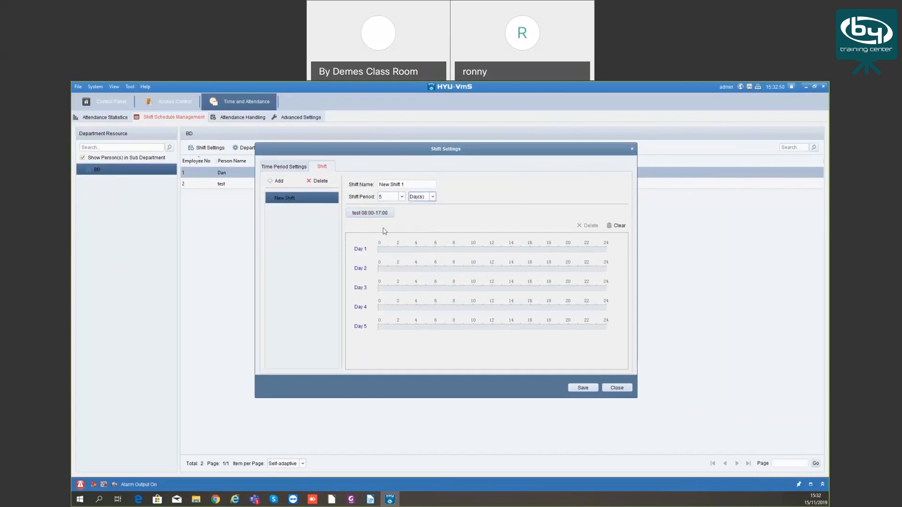
Close the shift settings saving changes, then bring up BD's Department Schedule
{"action": "left_click", "coordinate": [613, 388]}
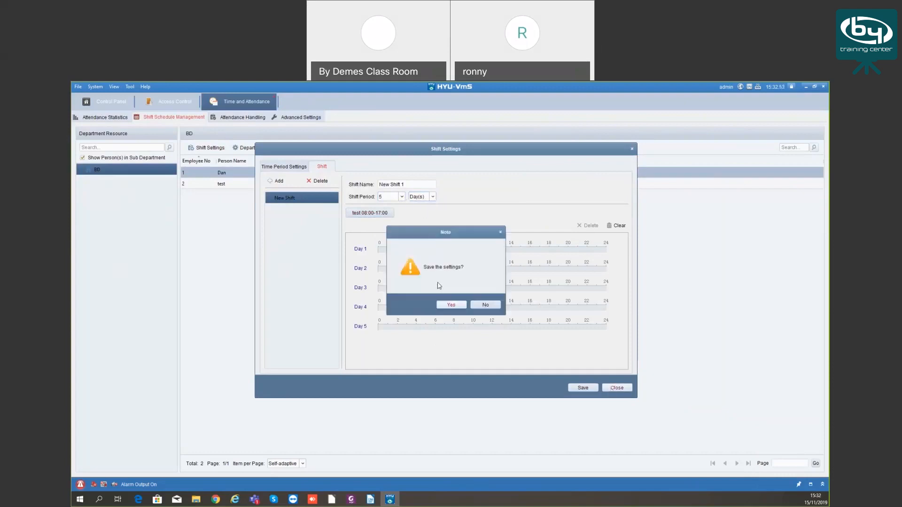
{"action": "left_click", "coordinate": [455, 305]}
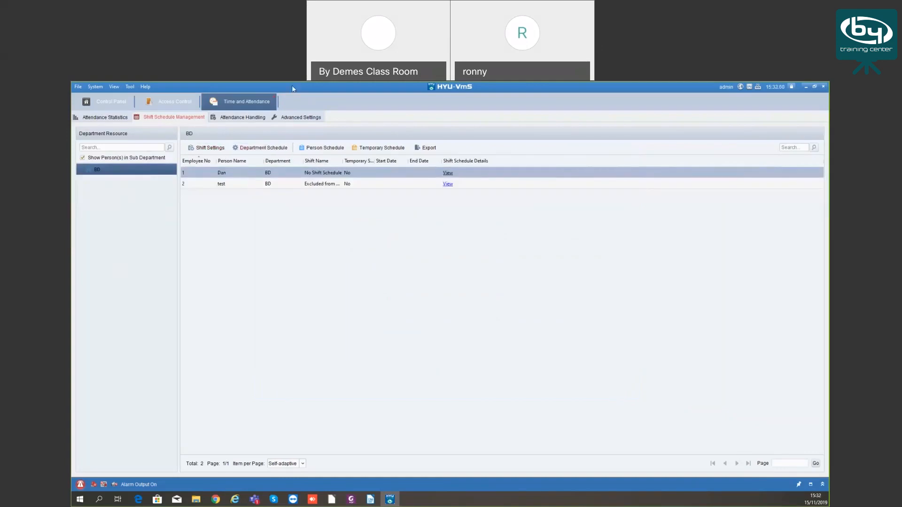
{"action": "left_click", "coordinate": [260, 147]}
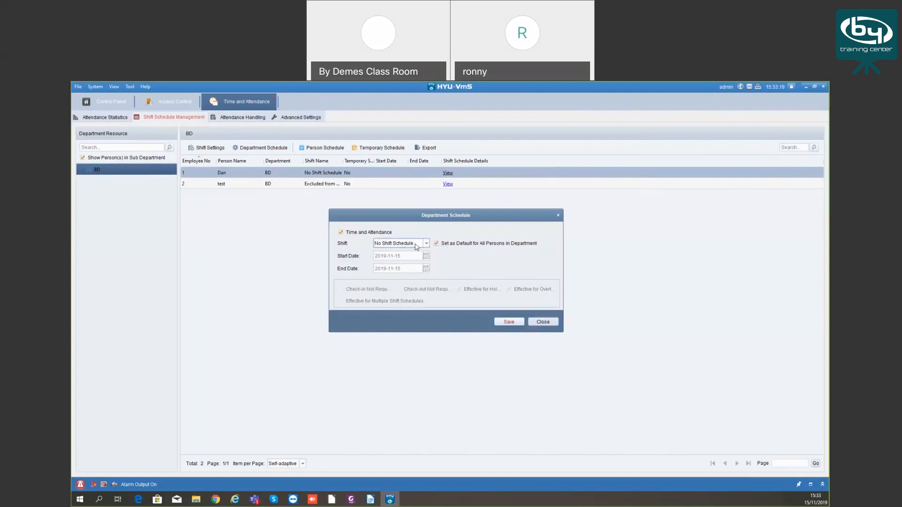
{"action": "left_click", "coordinate": [425, 244]}
{"action": "left_click", "coordinate": [405, 259]}
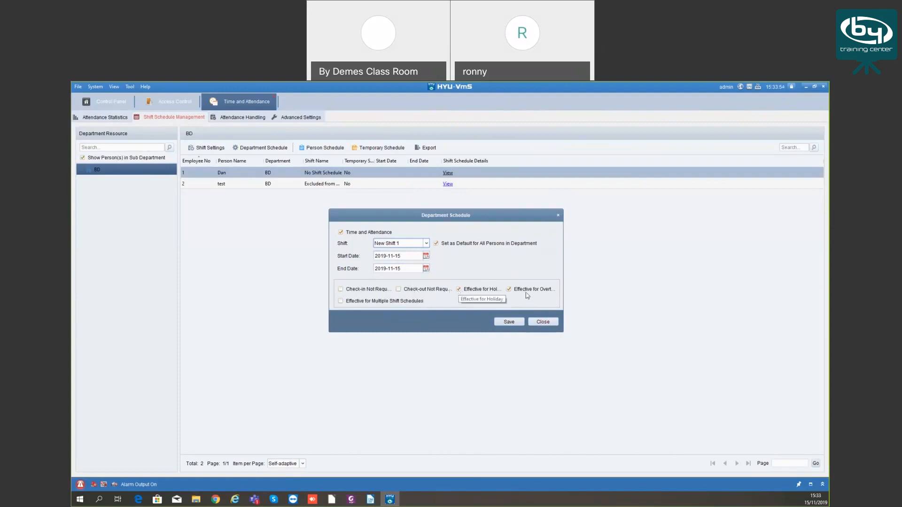
{"action": "left_click", "coordinate": [544, 323]}
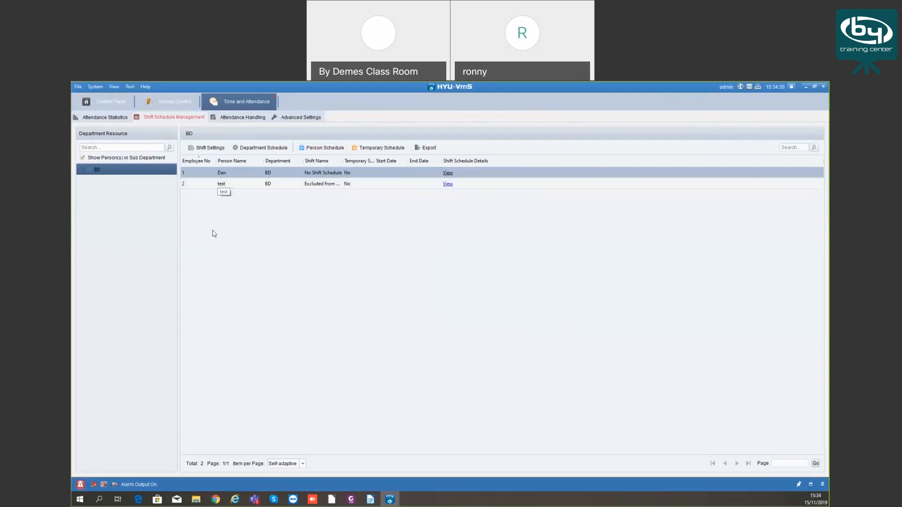
Browse the person and temporary schedules, picking the test 08:00-17:00 shift but adding nothing
{"action": "left_click", "coordinate": [325, 148]}
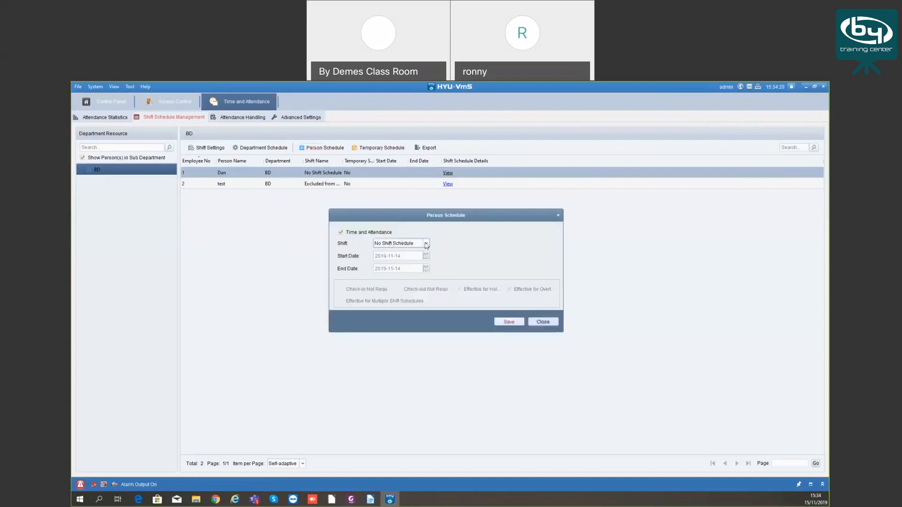
{"action": "left_click", "coordinate": [426, 244]}
{"action": "left_click", "coordinate": [427, 246]}
{"action": "left_click", "coordinate": [385, 148]}
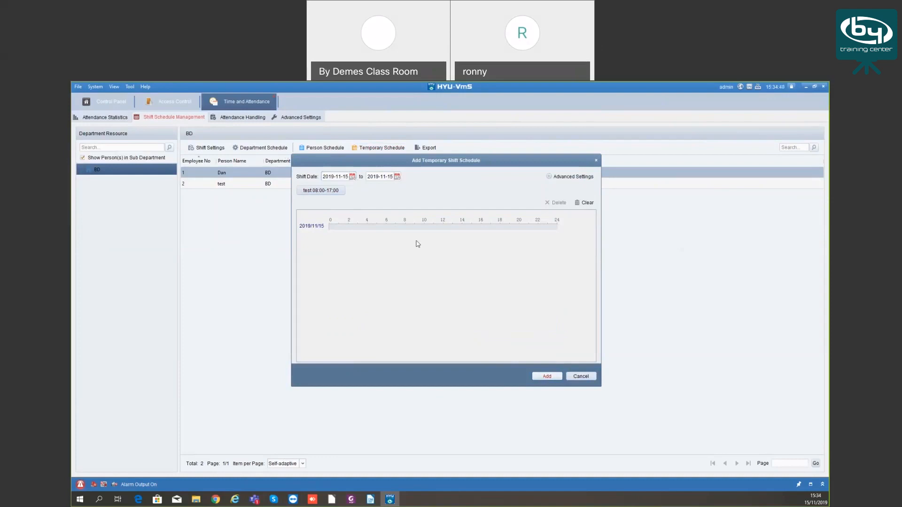
{"action": "left_click", "coordinate": [315, 191]}
{"action": "left_click", "coordinate": [596, 162]}
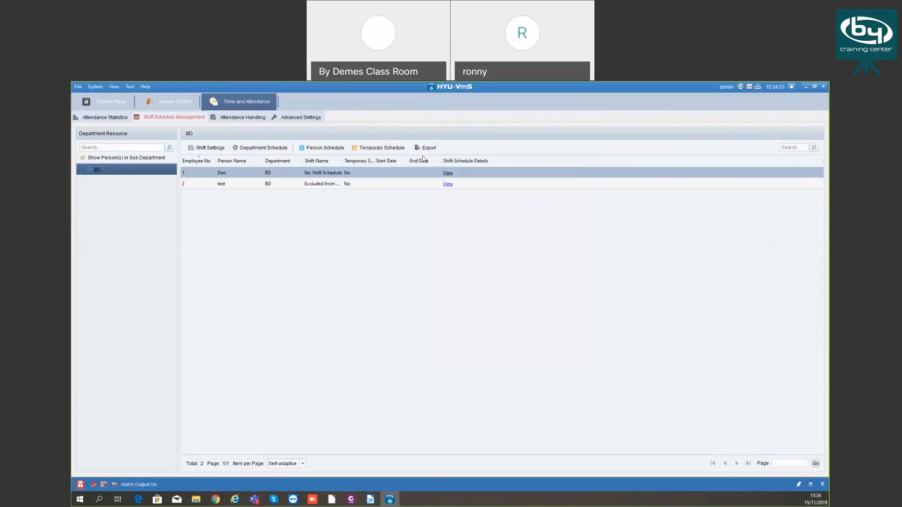
Cancel the schedule export and open Attendance Handling's department list
{"action": "left_click", "coordinate": [430, 281]}
{"action": "left_click", "coordinate": [242, 117]}
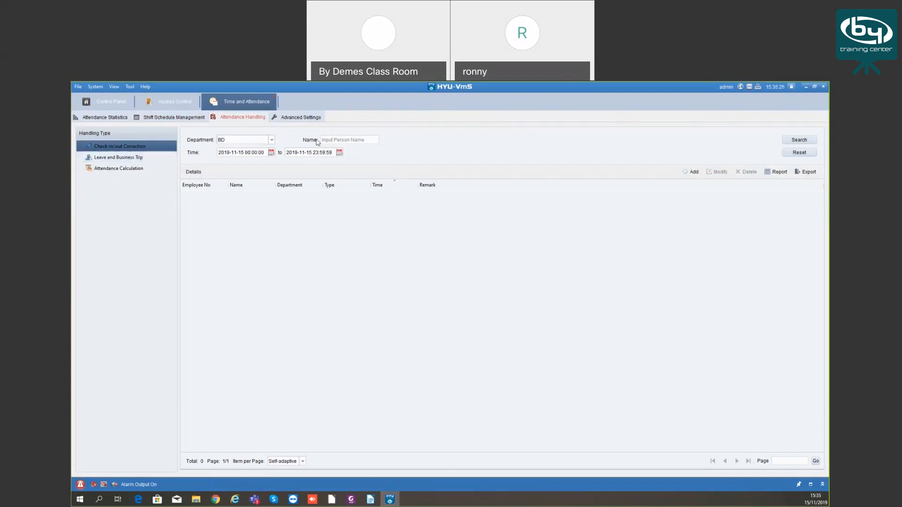
{"action": "left_click", "coordinate": [265, 140]}
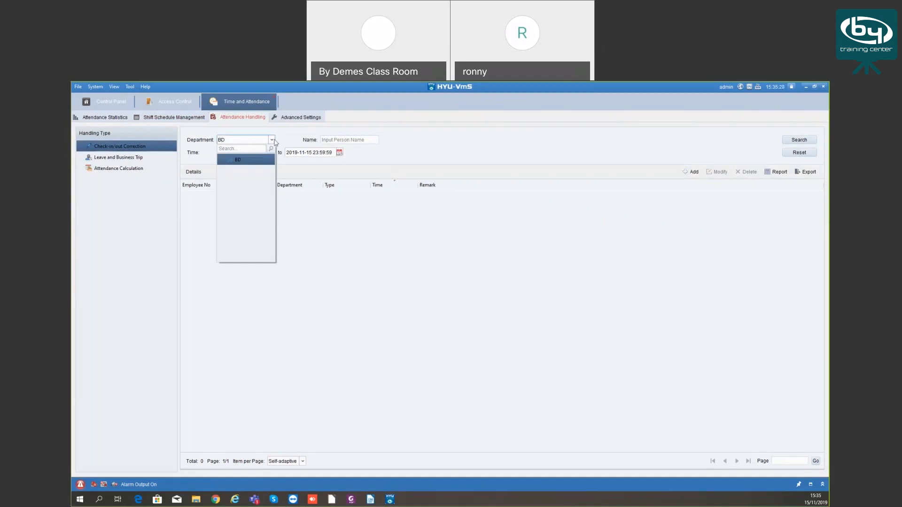
{"action": "left_click", "coordinate": [237, 160]}
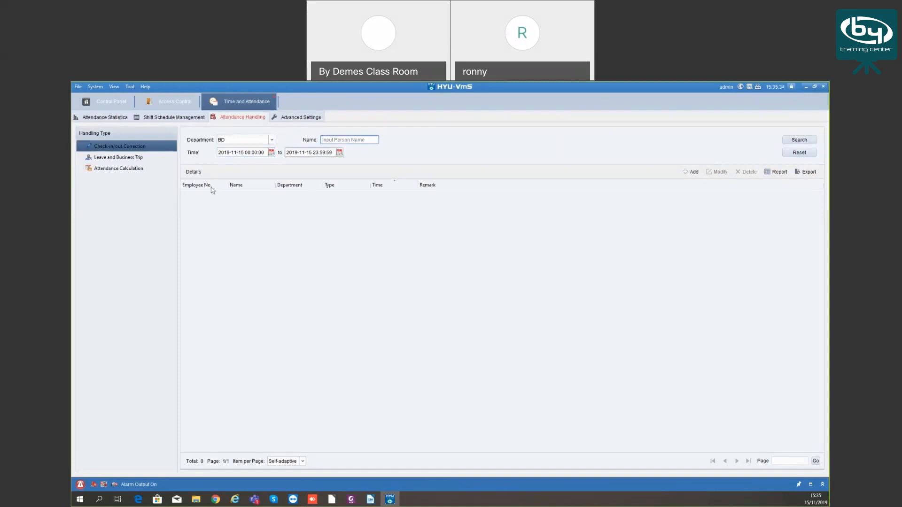
{"action": "left_click", "coordinate": [691, 173]}
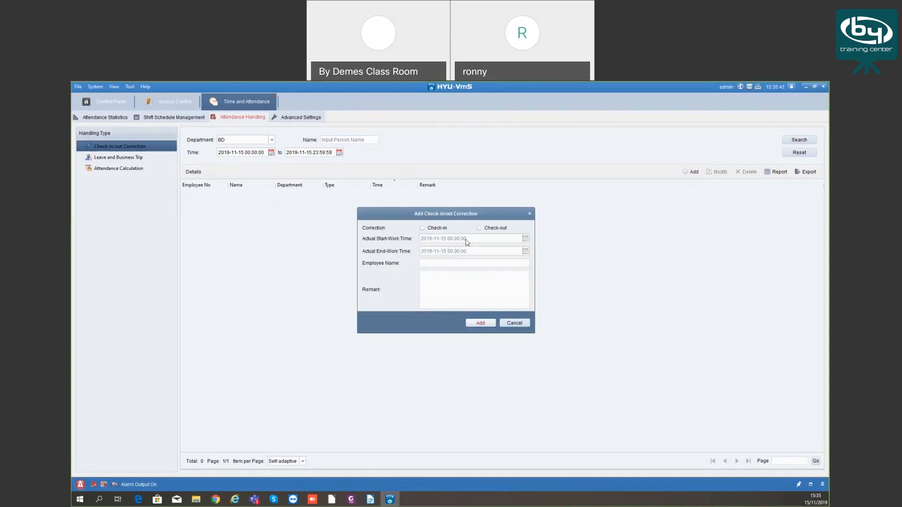
{"action": "left_click", "coordinate": [425, 230]}
{"action": "left_click", "coordinate": [530, 214]}
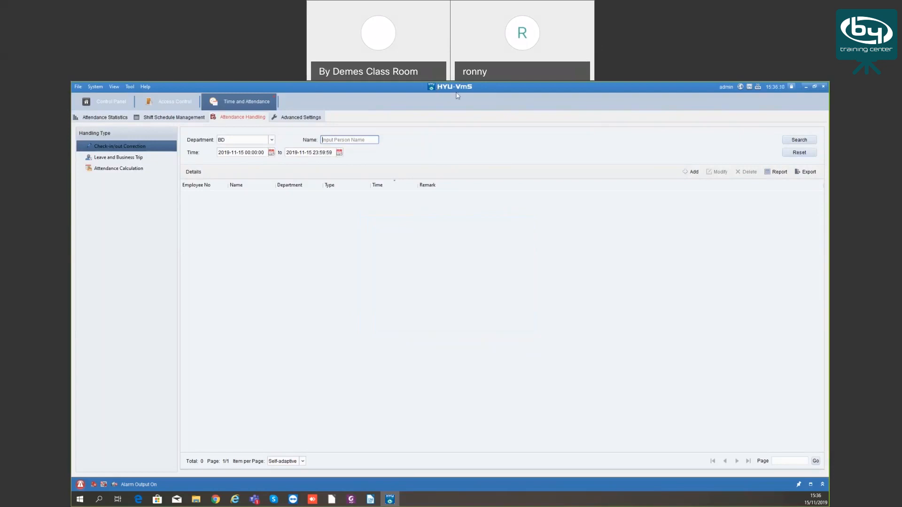
{"action": "left_click", "coordinate": [534, 103]}
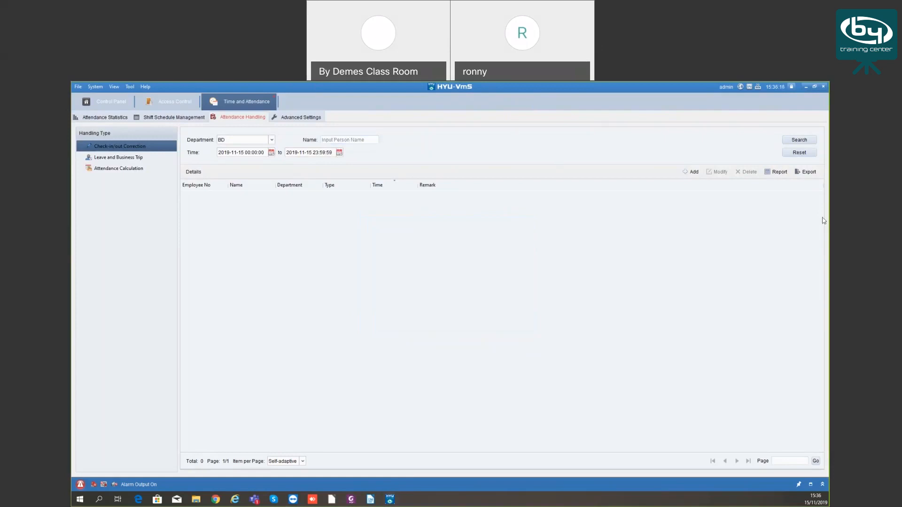
{"action": "left_click", "coordinate": [378, 277]}
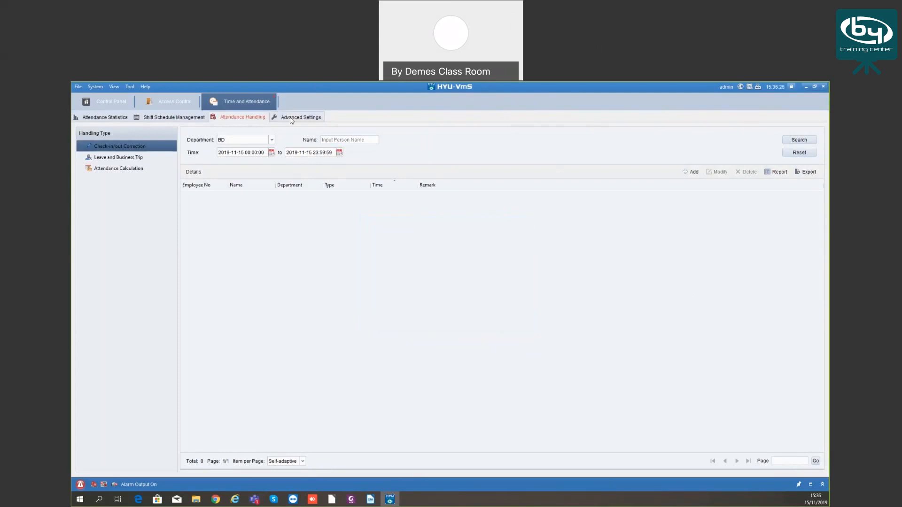
Switch to the Leave and Business Trip handling type, which lists no records for BD
{"action": "left_click", "coordinate": [126, 160]}
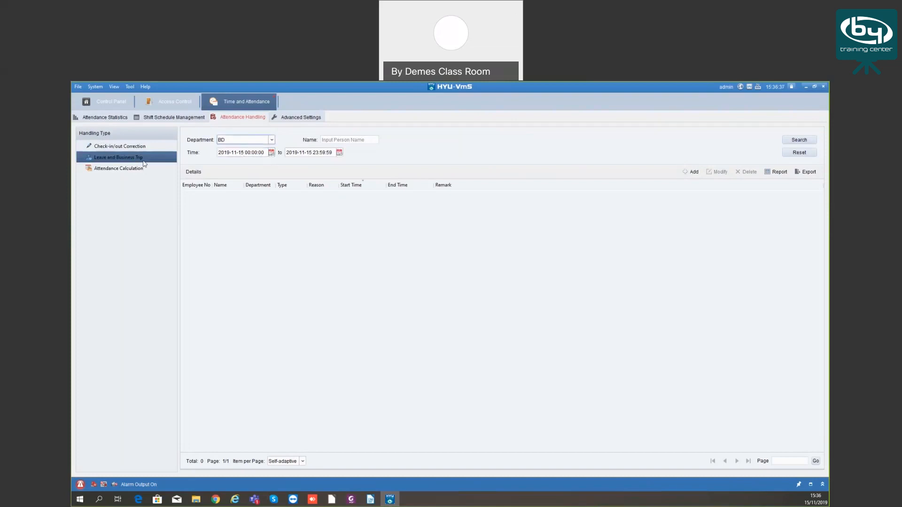
{"action": "left_click", "coordinate": [135, 148]}
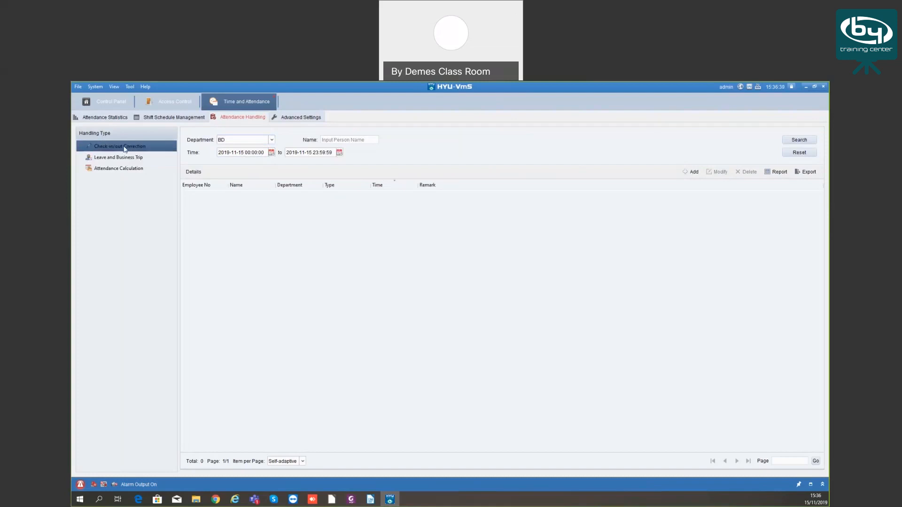
{"action": "left_click", "coordinate": [125, 160]}
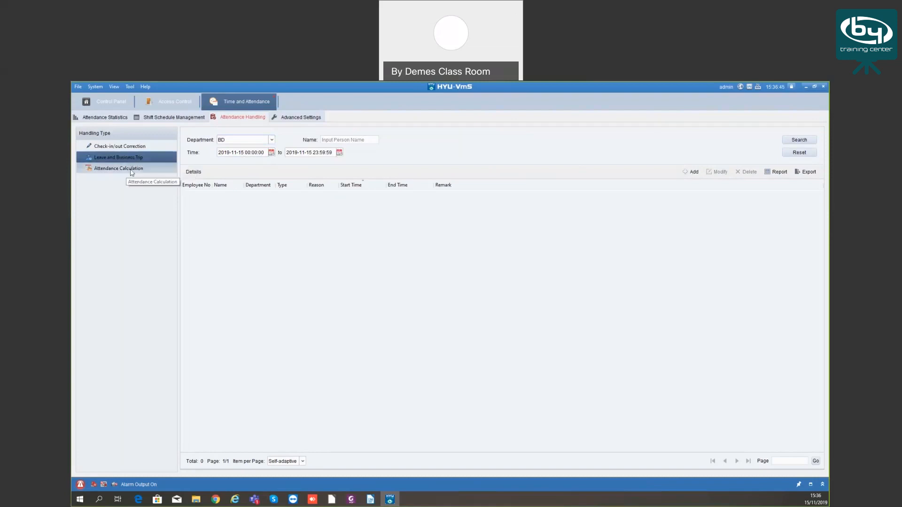
Open Attendance Calculation, then move on to its Advanced Settings
{"action": "left_click", "coordinate": [130, 170]}
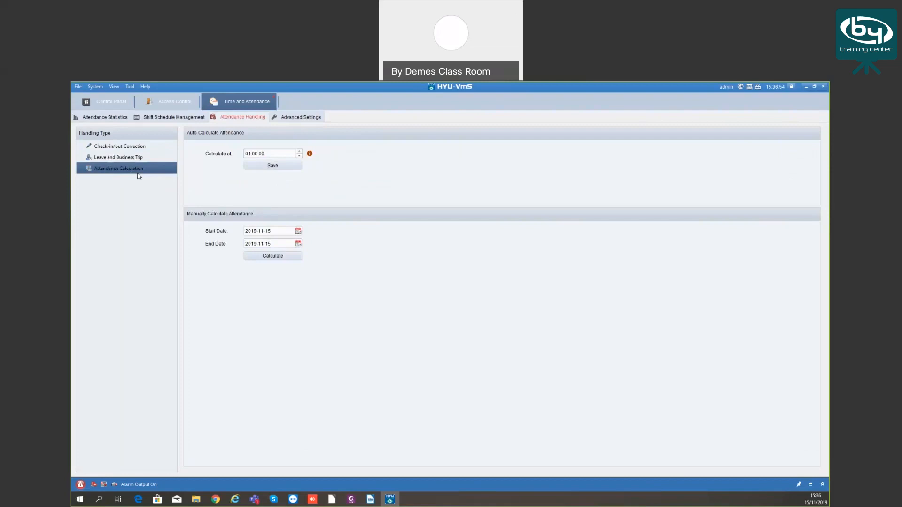
{"action": "left_click", "coordinate": [301, 117]}
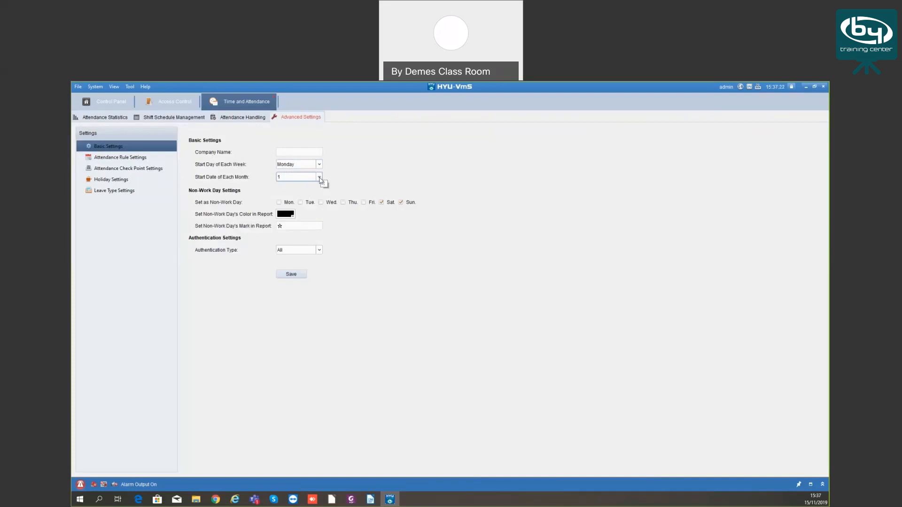
Check the month start date options, keeping day 1
{"action": "left_click", "coordinate": [320, 177]}
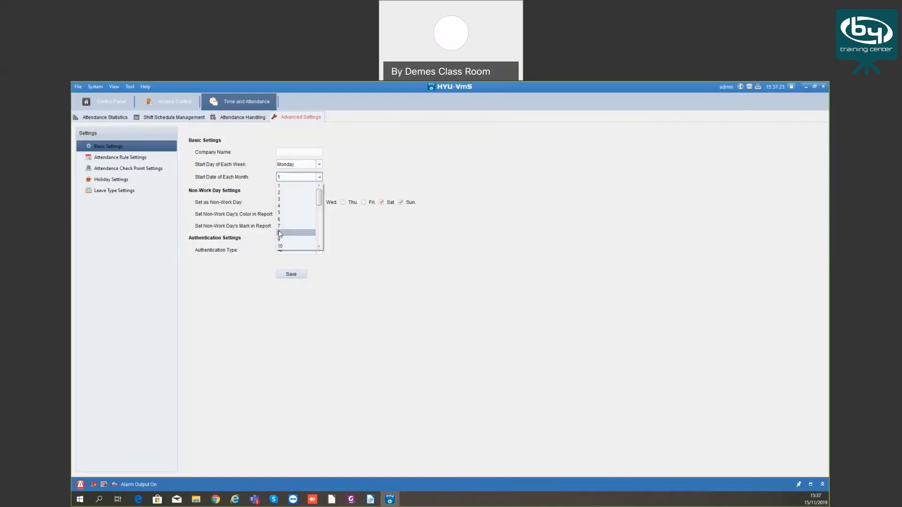
{"action": "scroll", "coordinate": [301, 224], "scroll_direction": "down", "scroll_amount": 5}
{"action": "scroll", "coordinate": [299, 228], "scroll_direction": "up", "scroll_amount": 7}
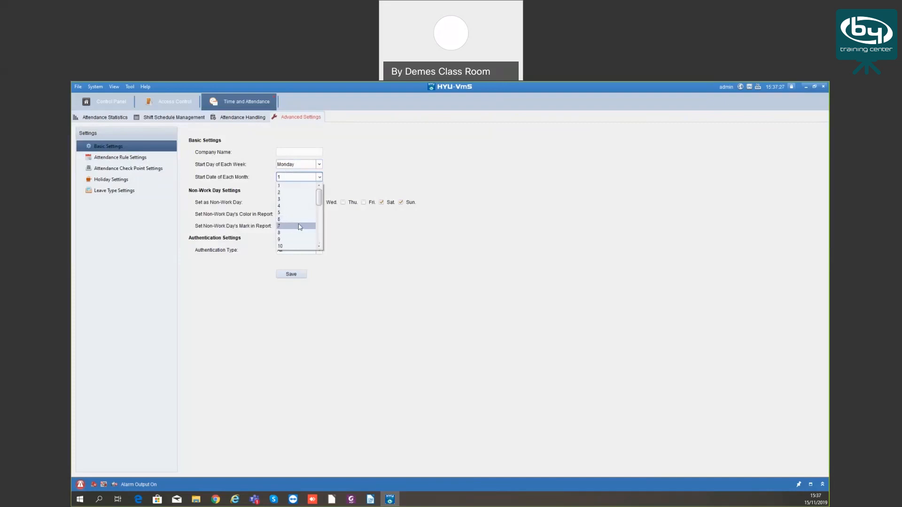
{"action": "left_click", "coordinate": [320, 177]}
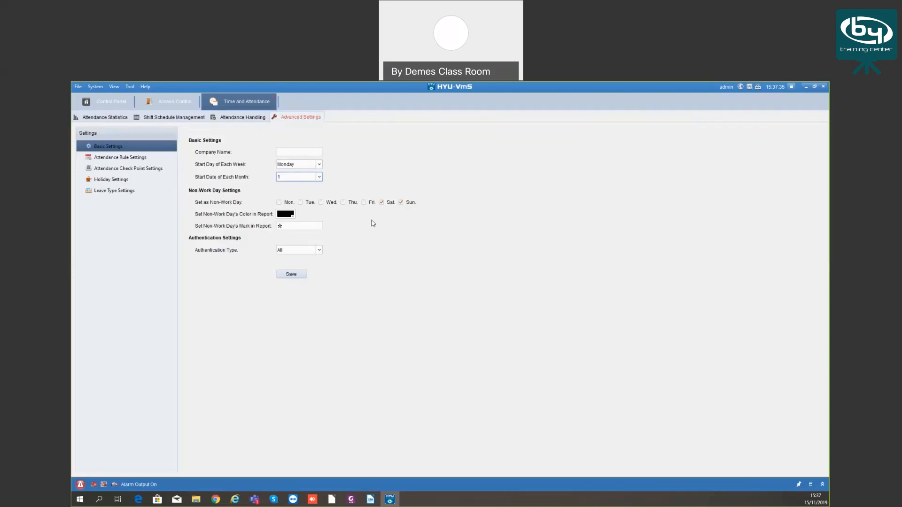
Toggle Saturday and Sunday off and back on as non-work days
{"action": "left_click", "coordinate": [381, 202]}
{"action": "left_click", "coordinate": [401, 202]}
{"action": "left_click", "coordinate": [381, 202]}
{"action": "left_click", "coordinate": [401, 203]}
View Attendance Rule Settings and the empty Attendance Check Point list, then Holiday Settings
{"action": "left_click", "coordinate": [123, 159]}
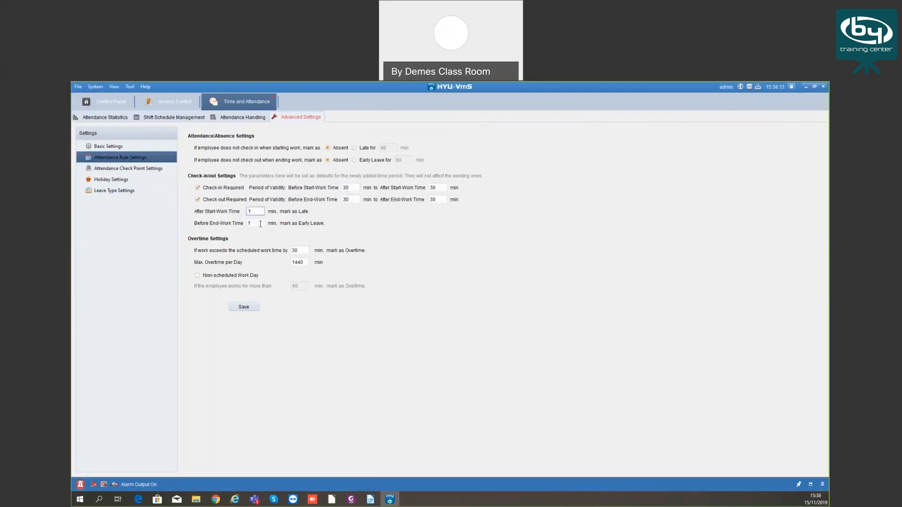
{"action": "left_click", "coordinate": [128, 170]}
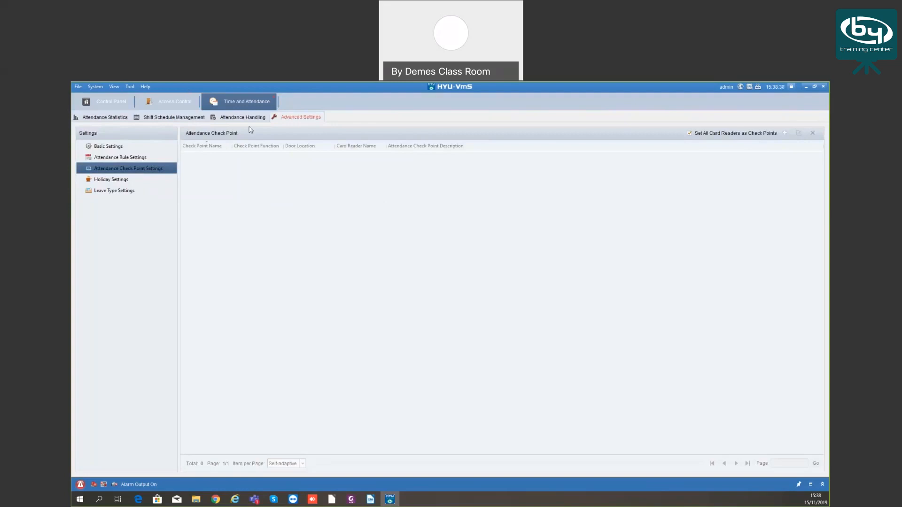
{"action": "left_click", "coordinate": [120, 180]}
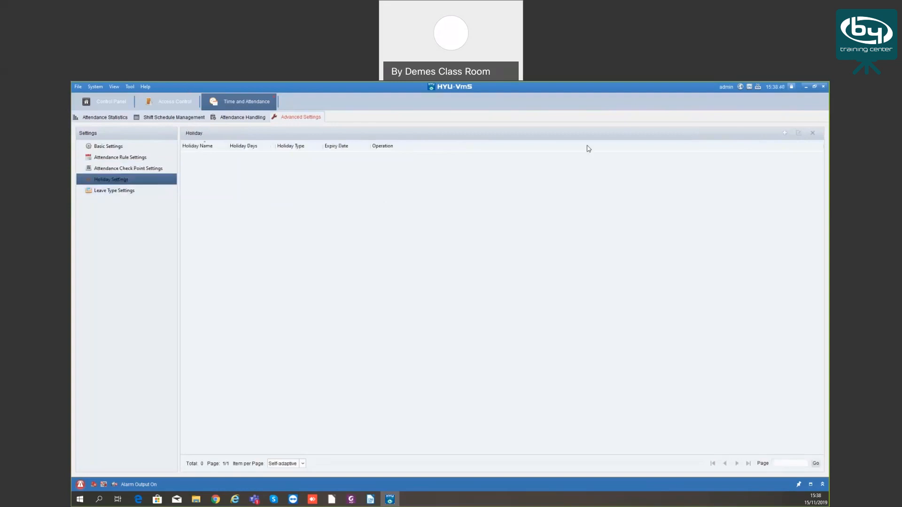
Browse the fixed, regular and irregular Add Holiday forms, then cancel without adding
{"action": "left_click", "coordinate": [784, 132]}
{"action": "left_click", "coordinate": [407, 243]}
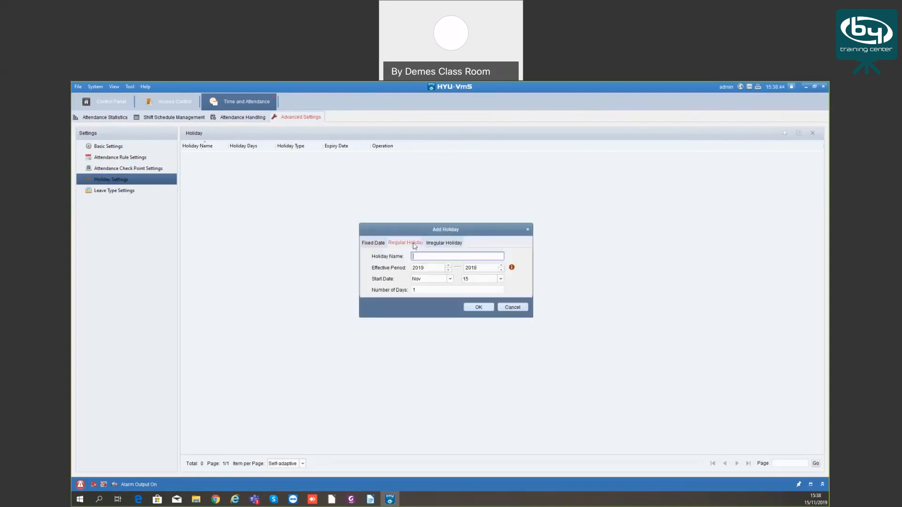
{"action": "left_click", "coordinate": [440, 244]}
{"action": "left_click", "coordinate": [378, 243]}
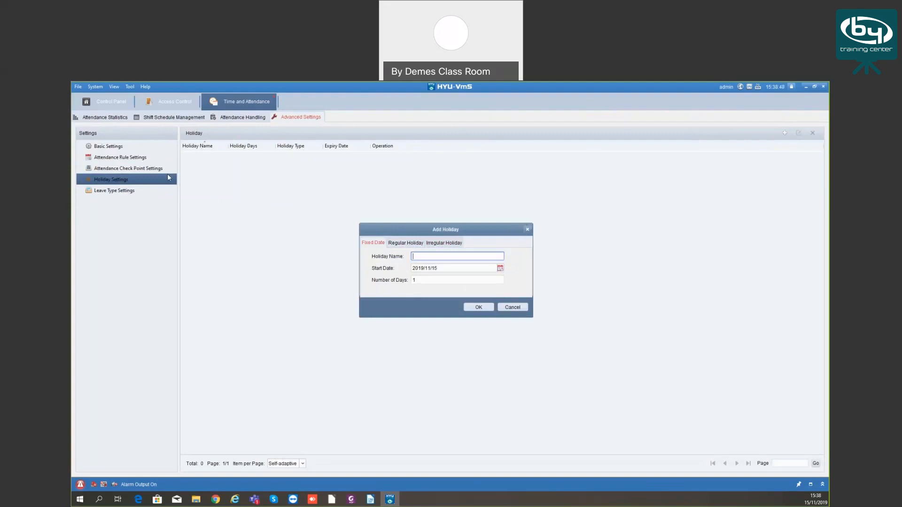
{"action": "key", "text": "Escape"}
In Leave Type Settings, view Go Out on Business and its Business Trip subtype
{"action": "left_click", "coordinate": [121, 190]}
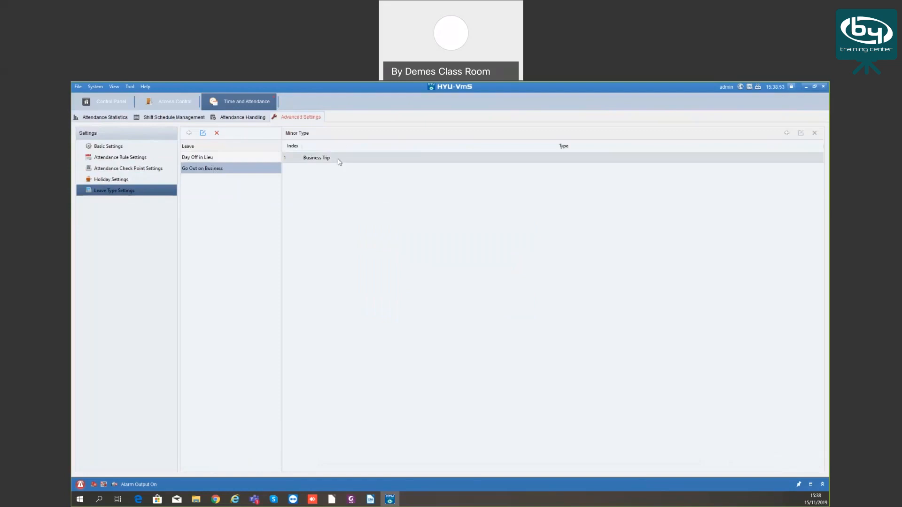
{"action": "left_click", "coordinate": [195, 158]}
{"action": "left_click", "coordinate": [203, 169]}
{"action": "left_click", "coordinate": [300, 158]}
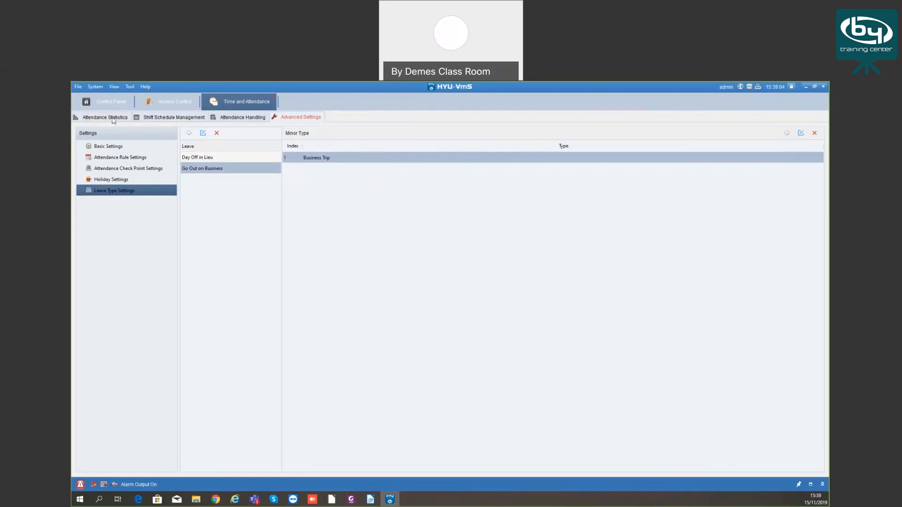
Search BD's attendance summary by a person's name, then show Attendance Details statistics
{"action": "left_click", "coordinate": [118, 118]}
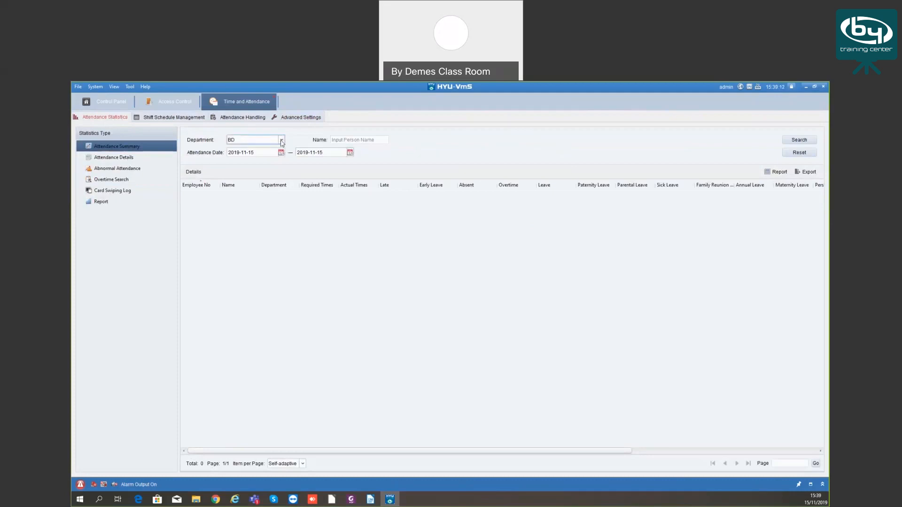
{"action": "left_click", "coordinate": [282, 140]}
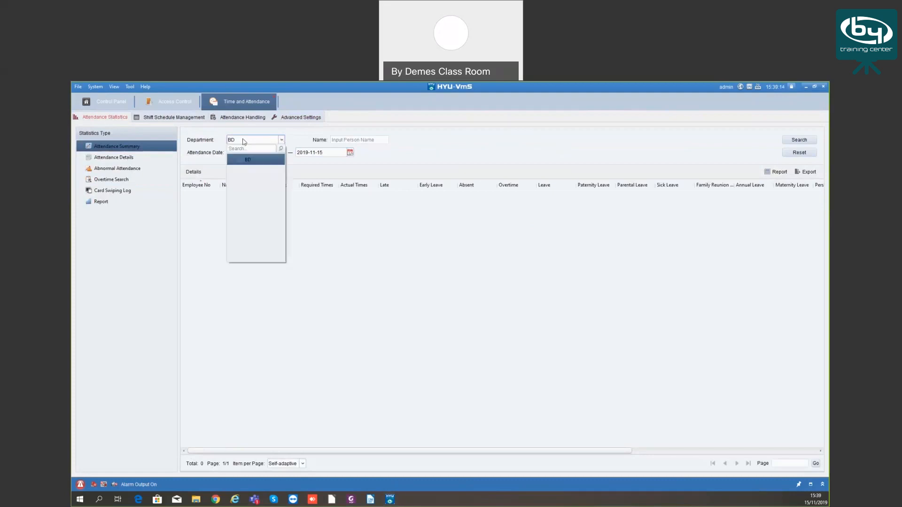
{"action": "left_click", "coordinate": [342, 161]}
{"action": "left_click", "coordinate": [354, 140]}
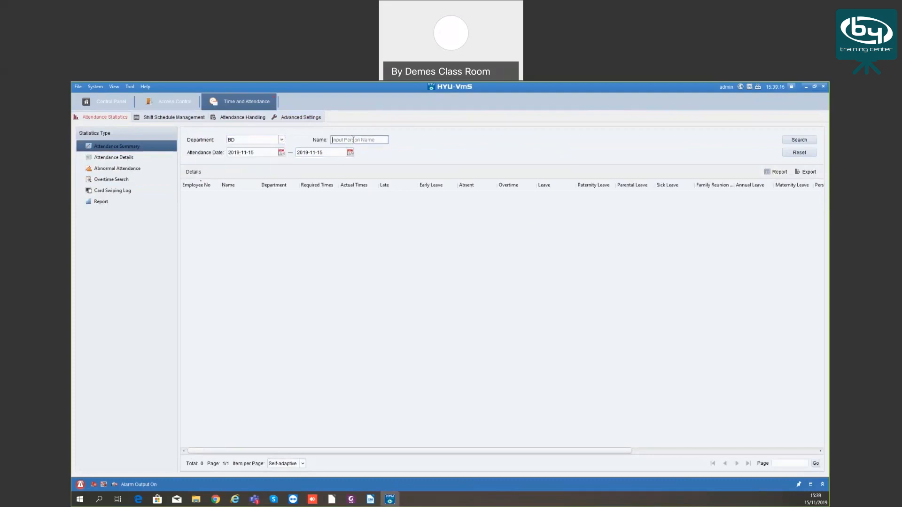
{"action": "type", "text": "dan"}
{"action": "left_click", "coordinate": [799, 140]}
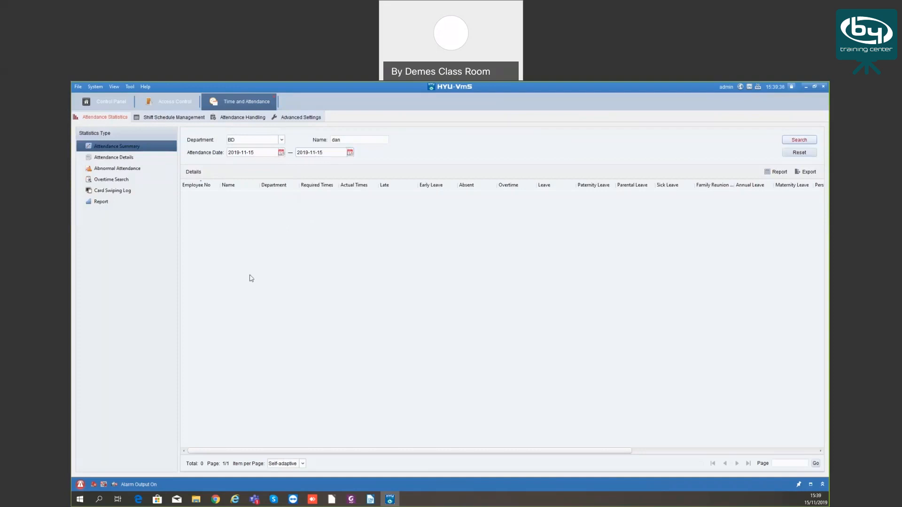
{"action": "left_click", "coordinate": [122, 160]}
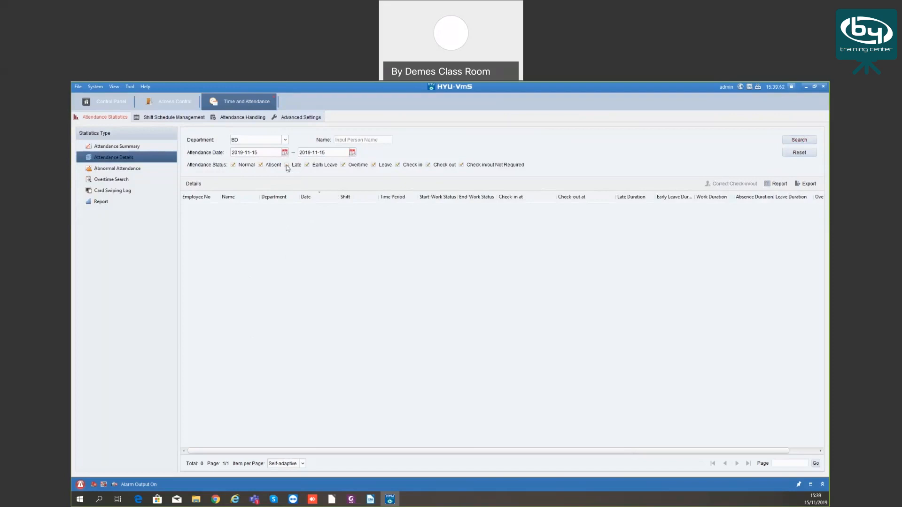
Step through Abnormal Attendance, Overtime Search and Card Swiping Log, ending on the Report page
{"action": "left_click", "coordinate": [233, 165]}
{"action": "left_click", "coordinate": [234, 165]}
{"action": "left_click", "coordinate": [127, 169]}
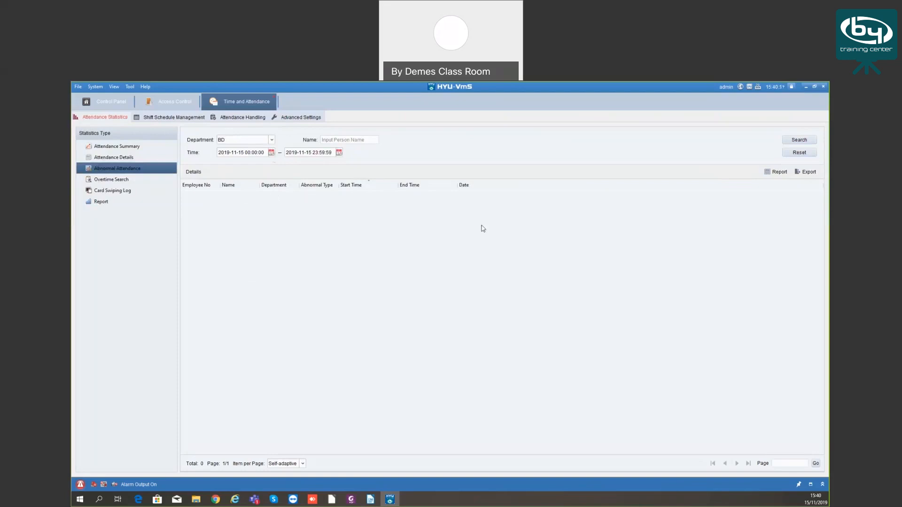
{"action": "left_click", "coordinate": [113, 179]}
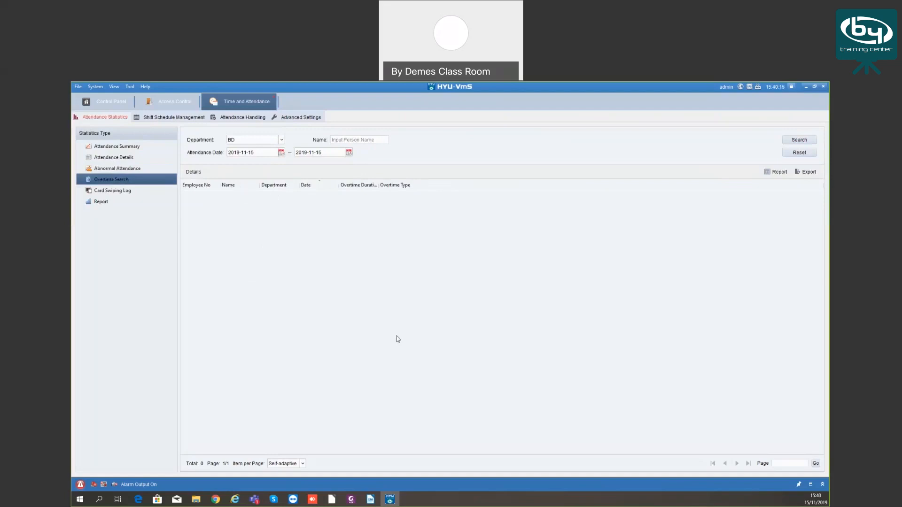
{"action": "left_click", "coordinate": [123, 190]}
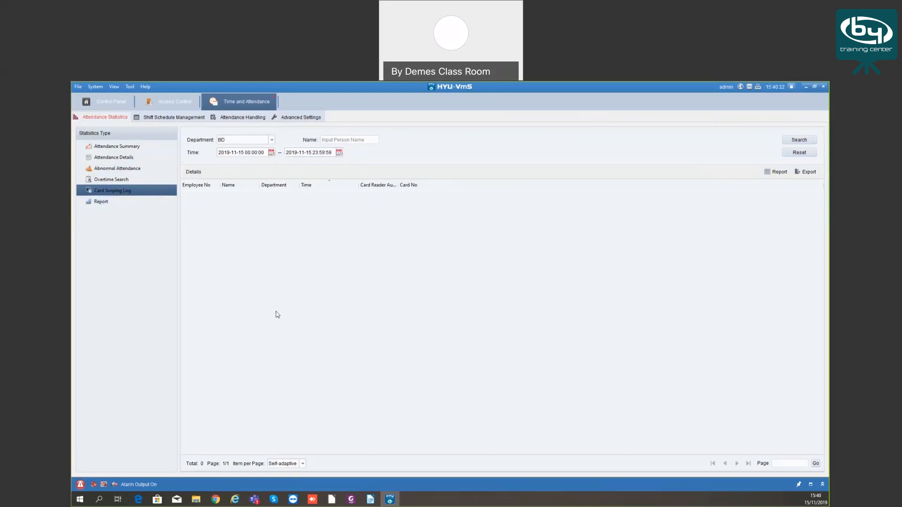
{"action": "left_click", "coordinate": [118, 203]}
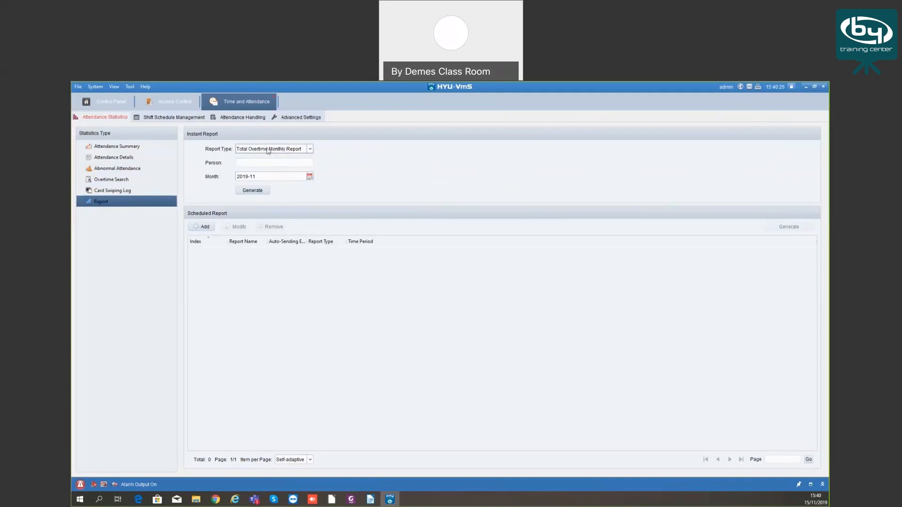
{"action": "left_click", "coordinate": [311, 150]}
{"action": "scroll", "coordinate": [311, 185], "scroll_direction": "down", "scroll_amount": 3}
{"action": "scroll", "coordinate": [312, 185], "scroll_direction": "up", "scroll_amount": 2}
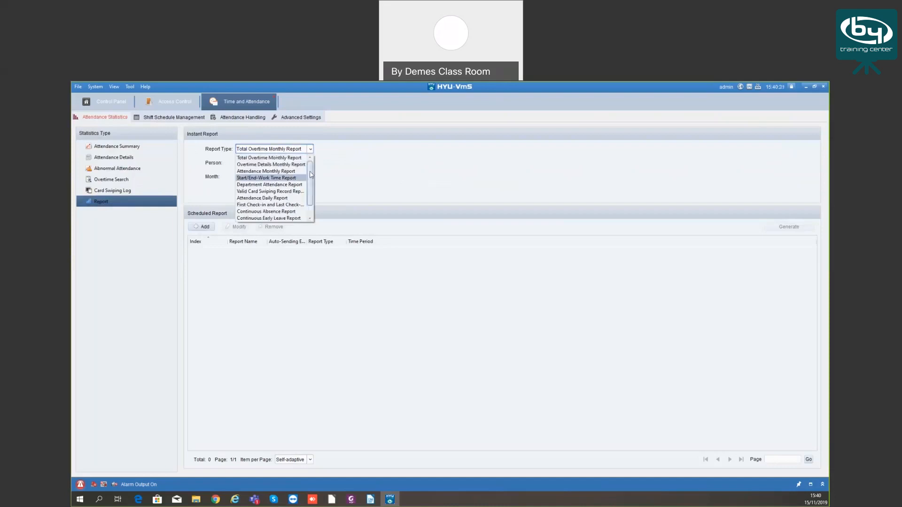
{"action": "left_click", "coordinate": [271, 159]}
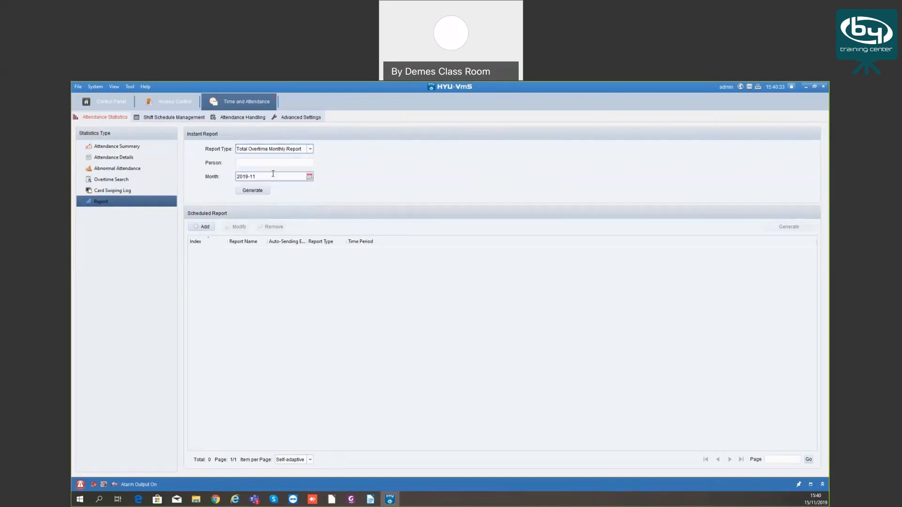
{"action": "left_click", "coordinate": [251, 165]}
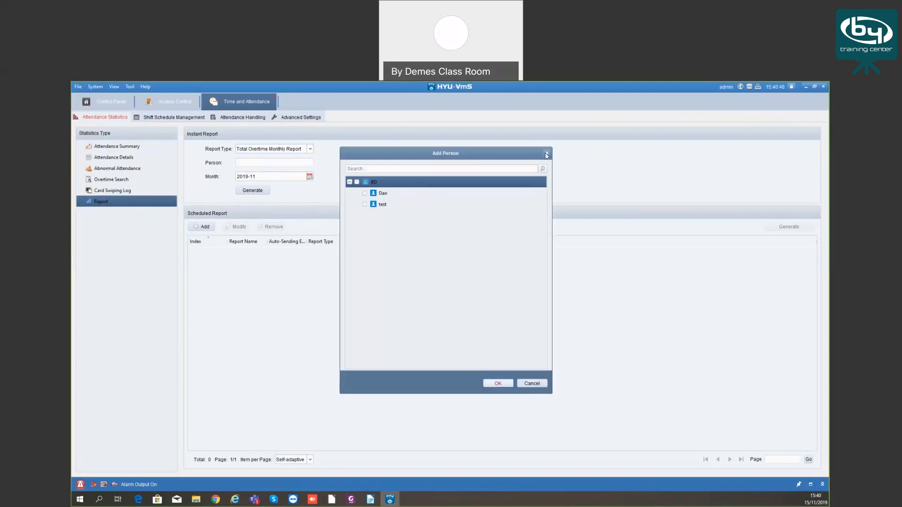
{"action": "left_click", "coordinate": [269, 177]}
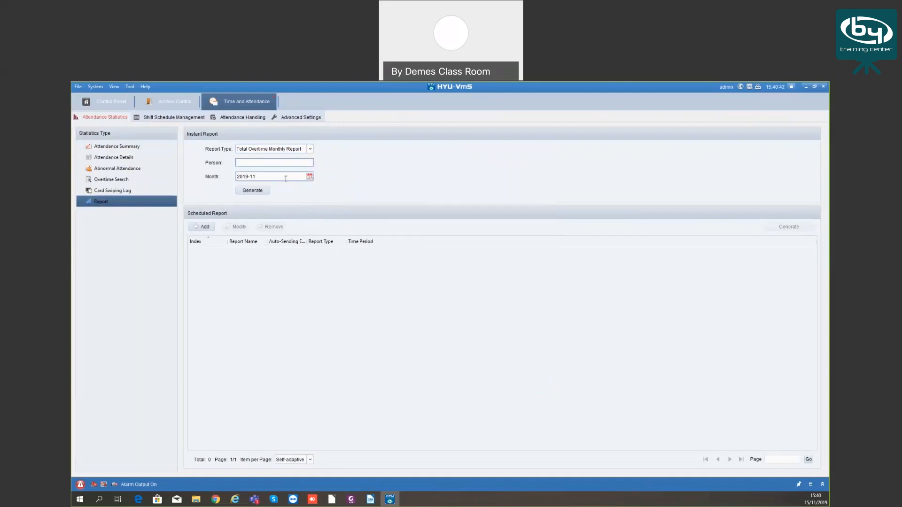
{"action": "left_click", "coordinate": [258, 191]}
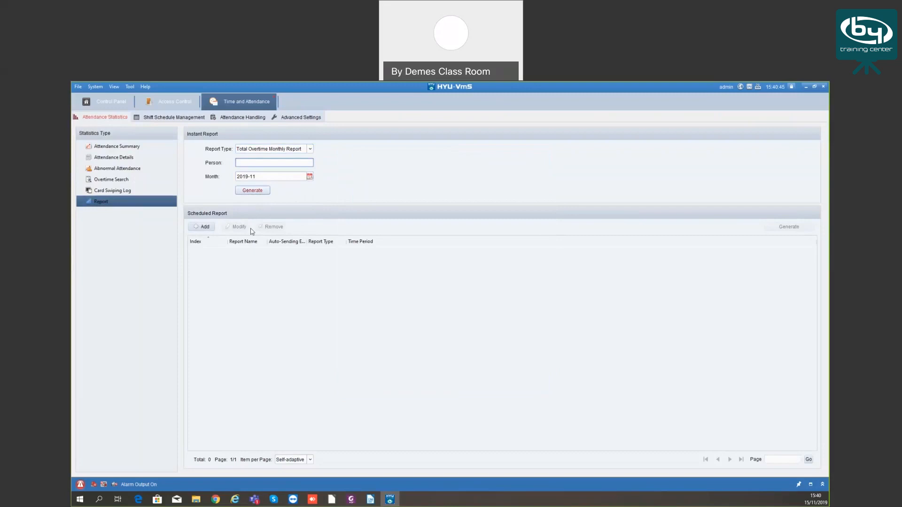
{"action": "left_click", "coordinate": [206, 227]}
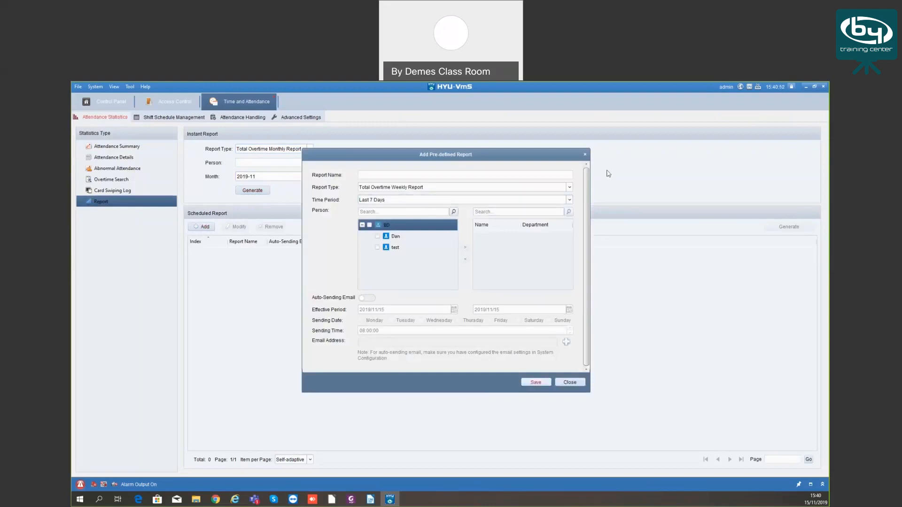
{"action": "left_click", "coordinate": [585, 155]}
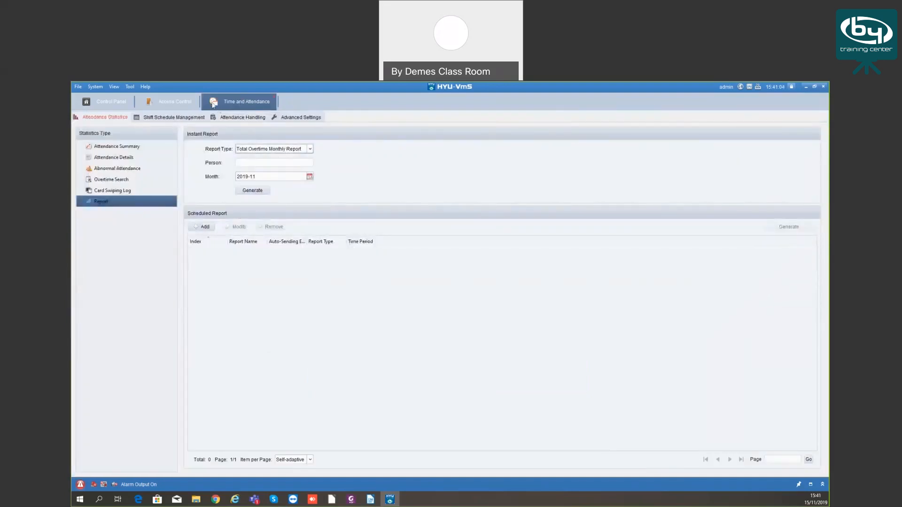
Flip between Access Control, Time and Attendance and Control Panel tabs, ending on the access control events
{"action": "left_click", "coordinate": [179, 104]}
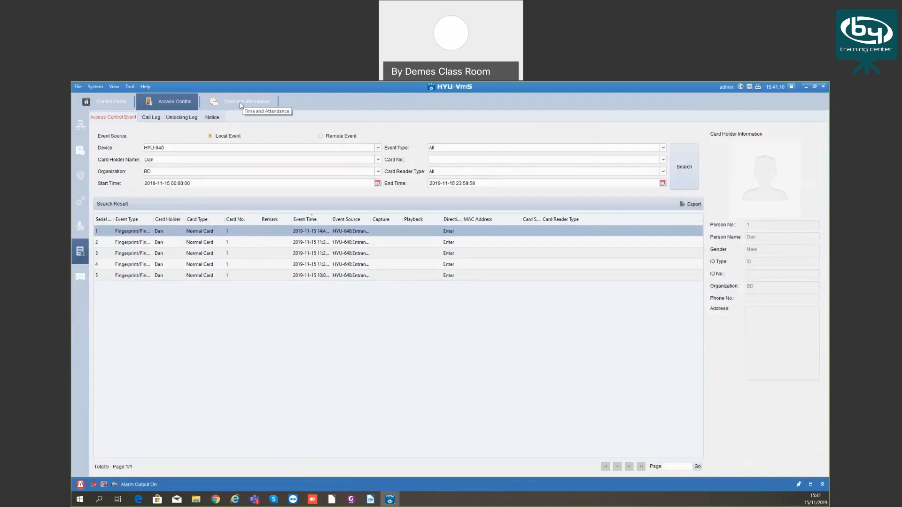
{"action": "left_click", "coordinate": [240, 104]}
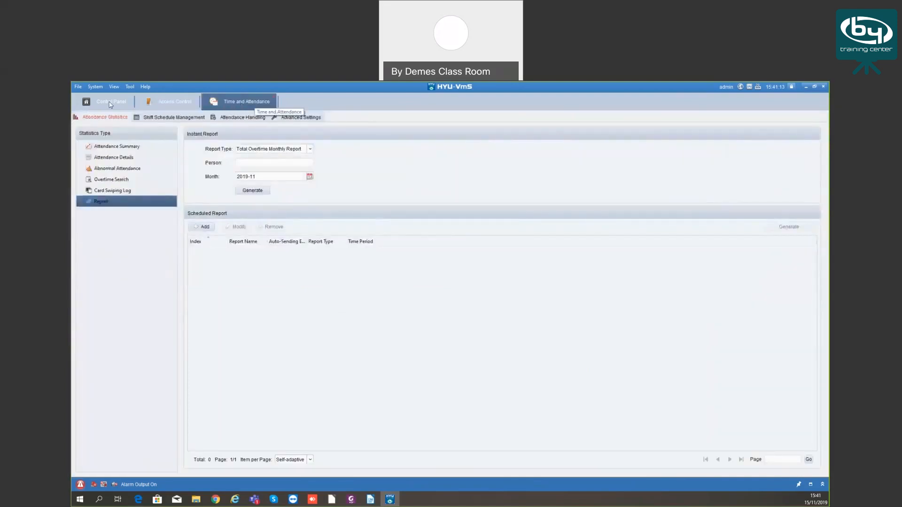
{"action": "left_click", "coordinate": [111, 104]}
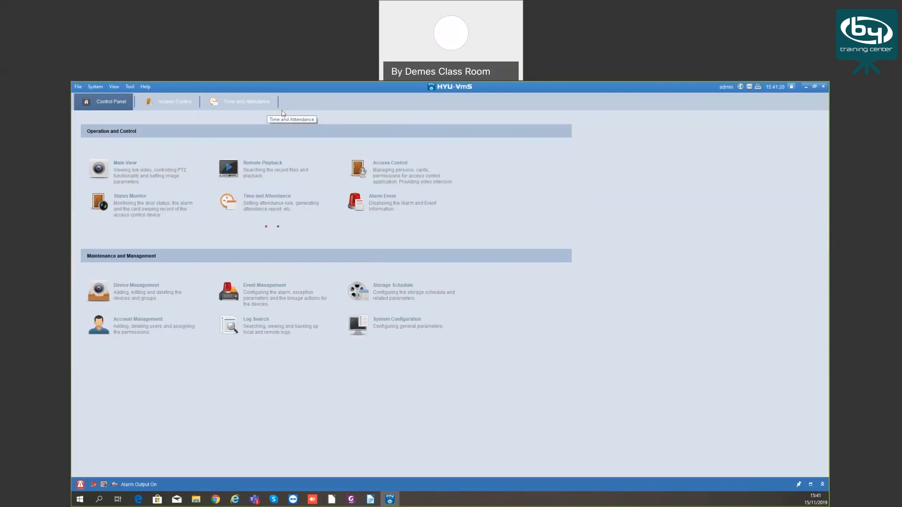
{"action": "left_click", "coordinate": [174, 105]}
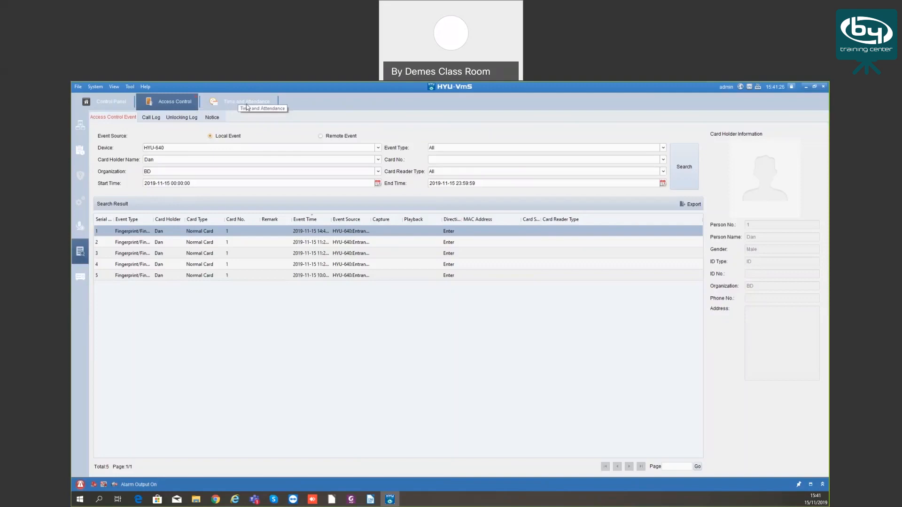
{"action": "left_click", "coordinate": [231, 102]}
{"action": "left_click", "coordinate": [175, 104]}
{"action": "left_click", "coordinate": [246, 102]}
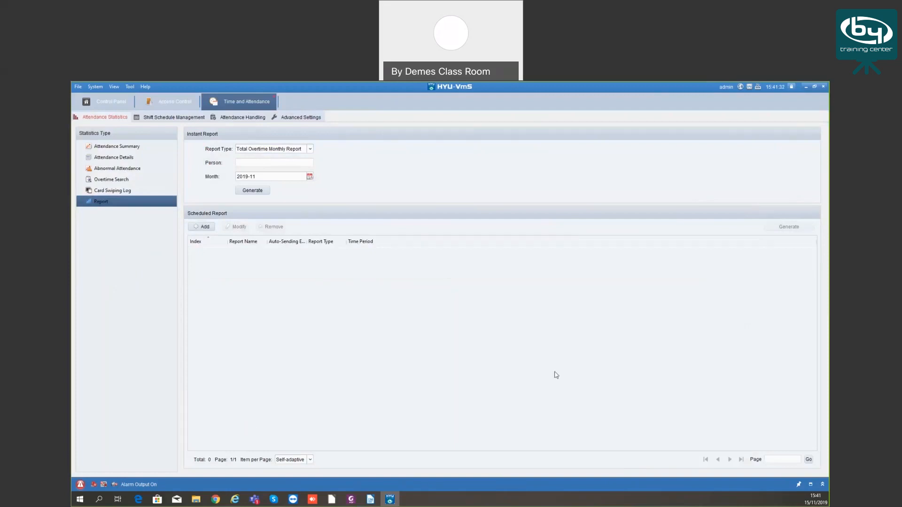
{"action": "left_click", "coordinate": [178, 98]}
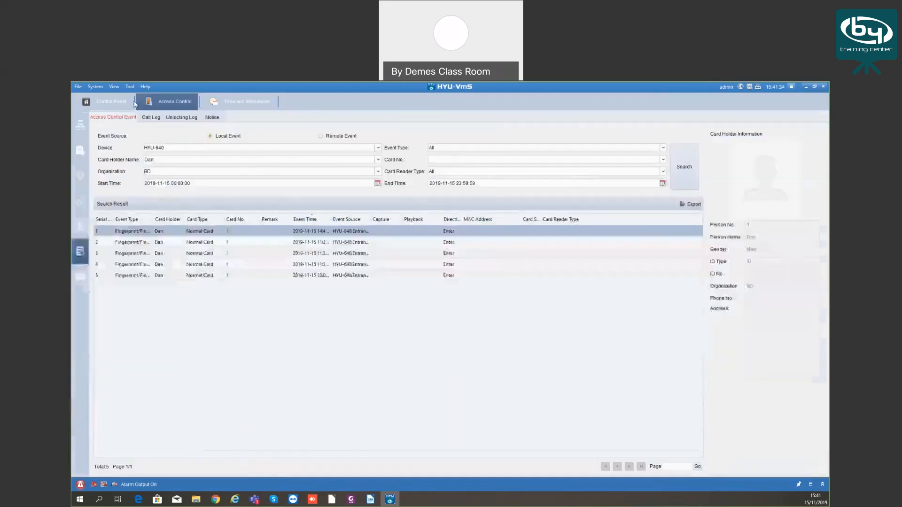
{"action": "left_click", "coordinate": [116, 101]}
{"action": "left_click", "coordinate": [170, 102]}
{"action": "left_click", "coordinate": [207, 102]}
{"action": "left_click", "coordinate": [164, 99]}
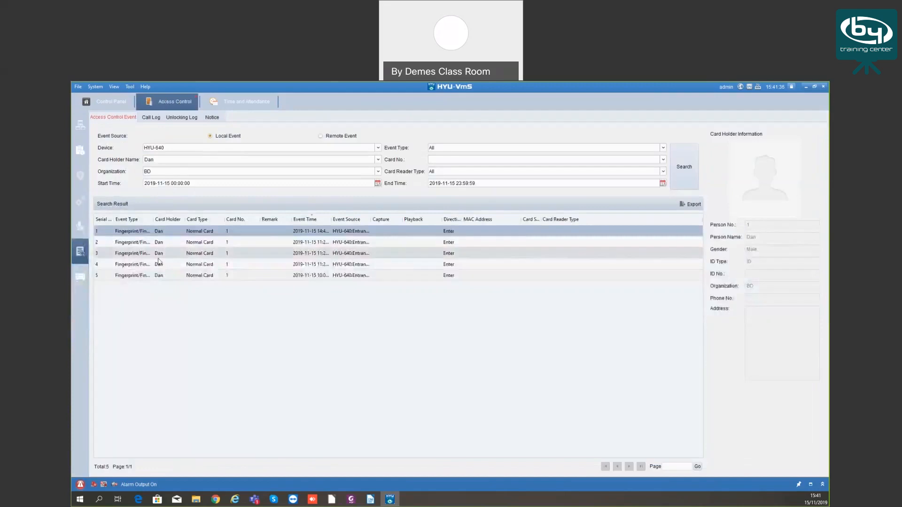